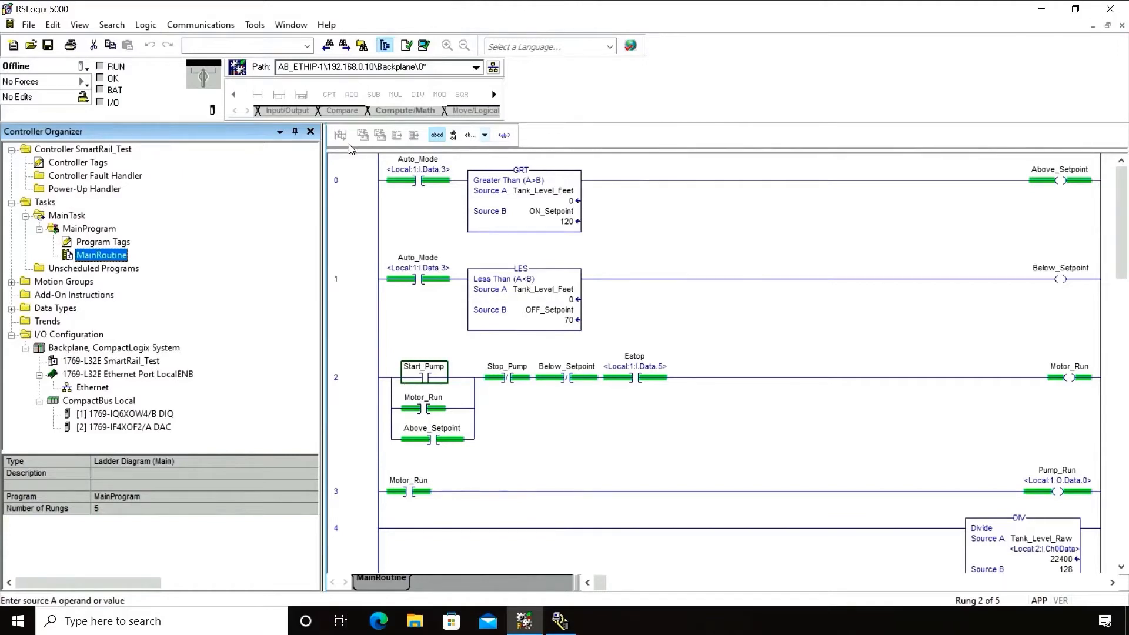
Save a copy of the project to the Desktop as LiveStream_Project in RSLogix 5000 Import/Export (*.L5K) format
left_click(29, 26)
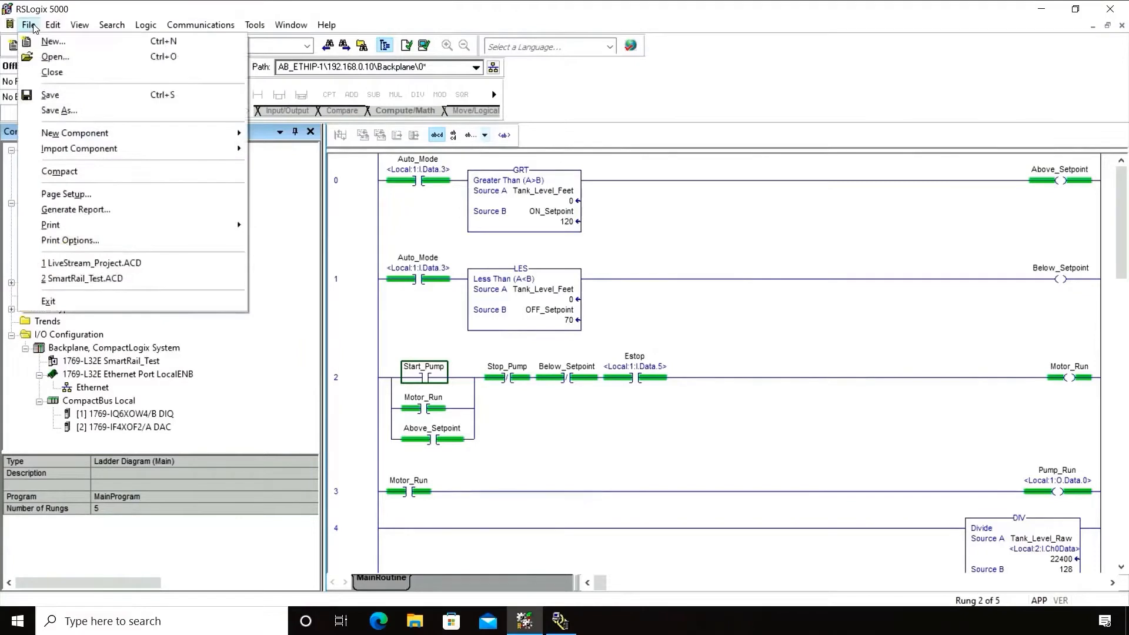
left_click(67, 111)
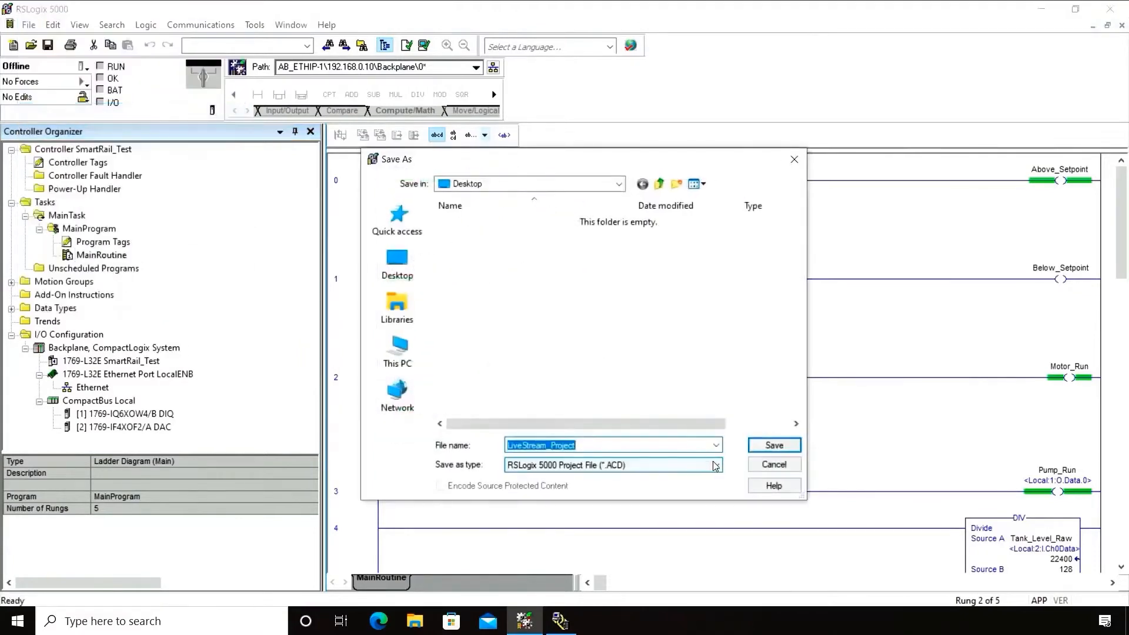
left_click(718, 466)
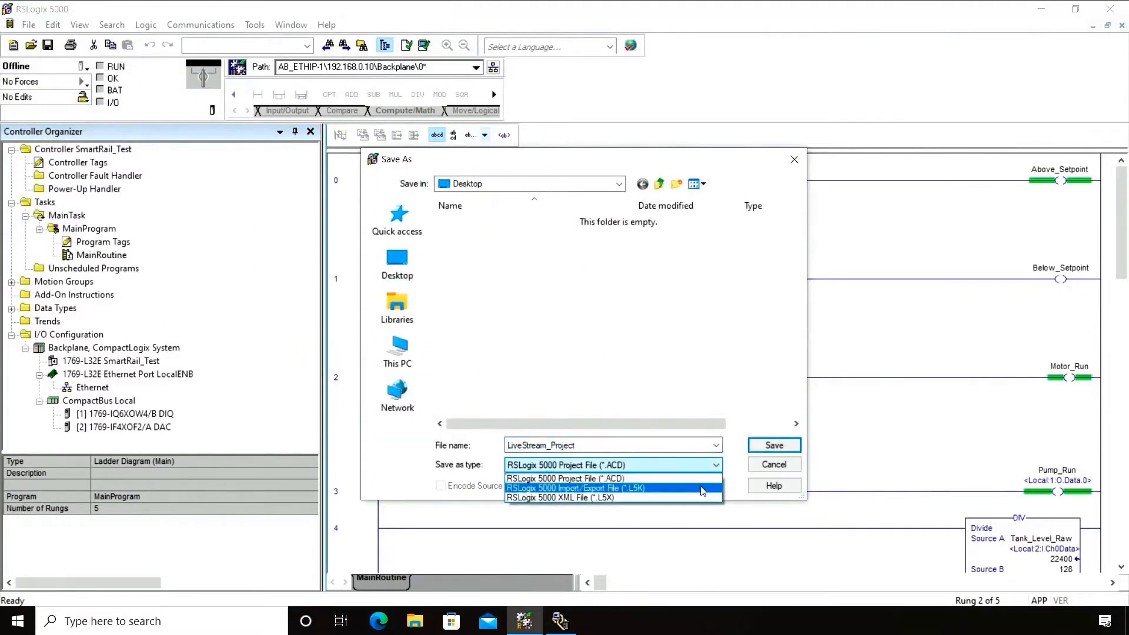
left_click(703, 488)
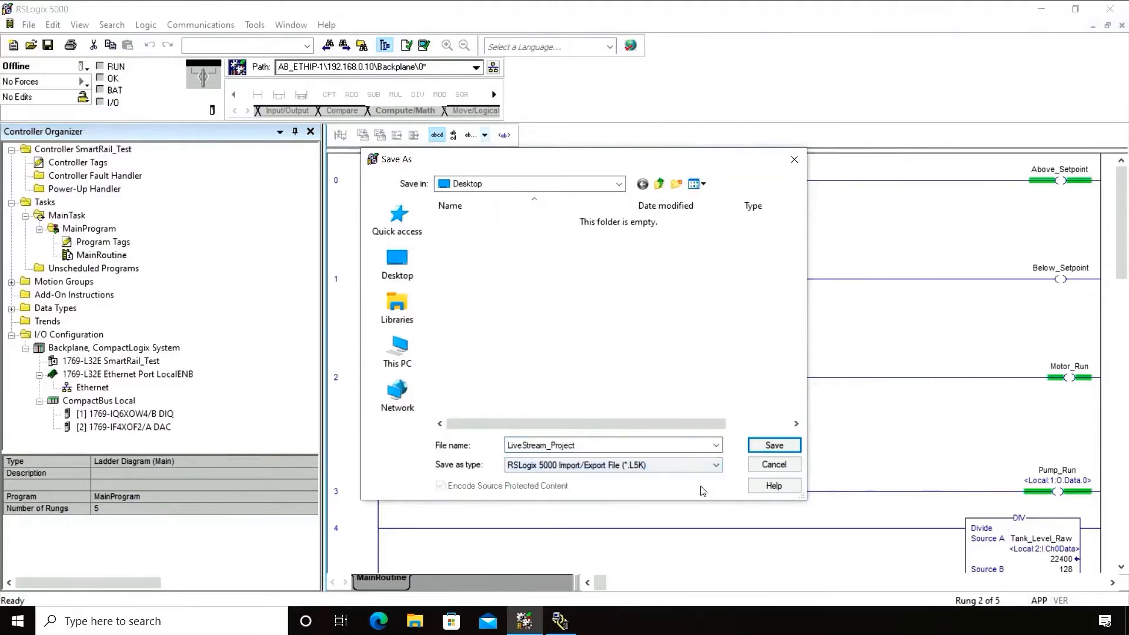
left_click(771, 445)
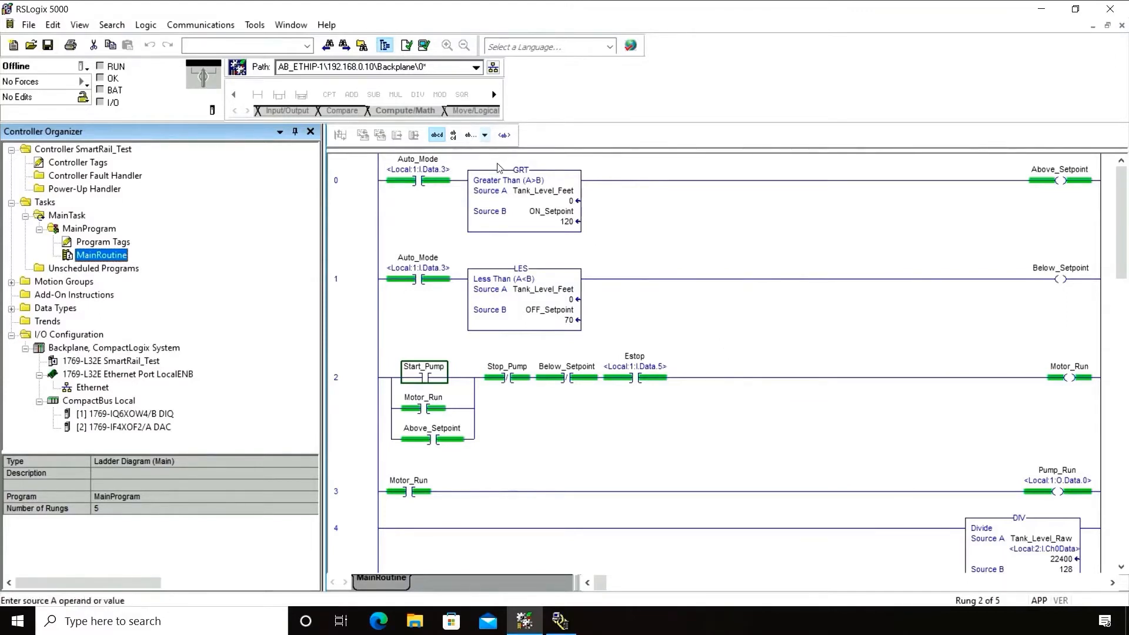
Export all tags and logic comments to the Desktop as the CSV file LiveStream_Project-Tags
left_click(256, 25)
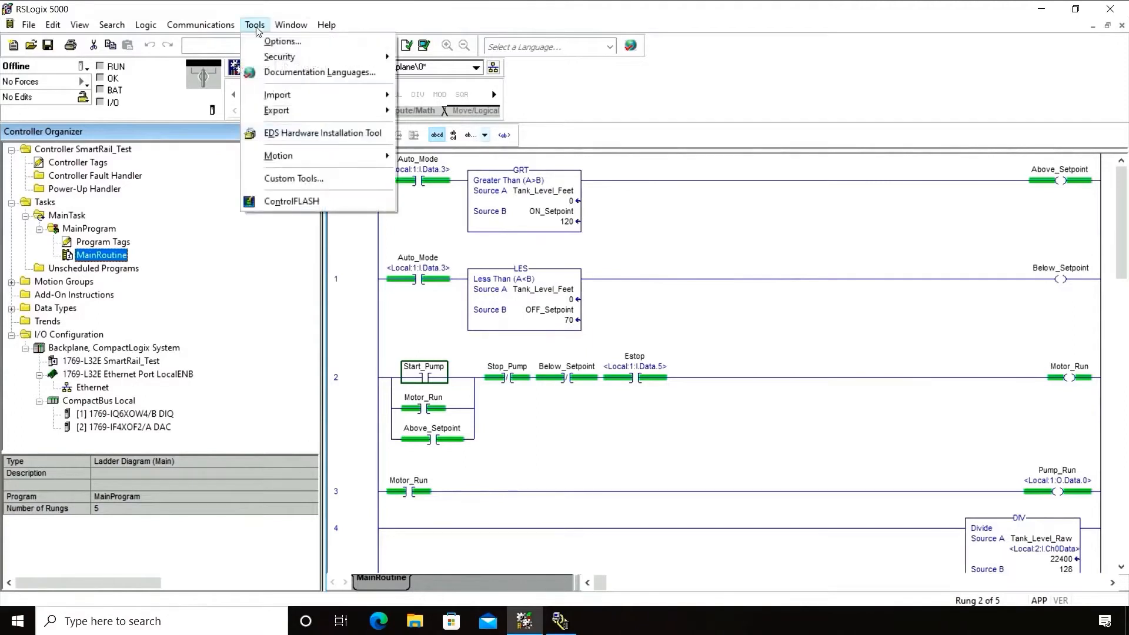
mouse_move(298, 111)
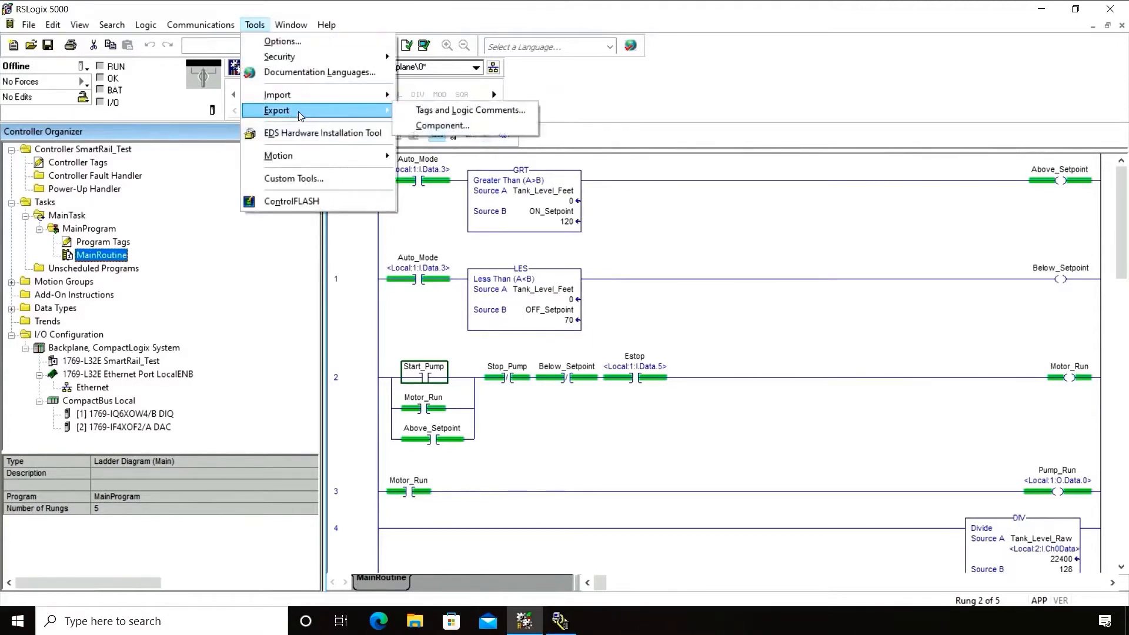
left_click(428, 113)
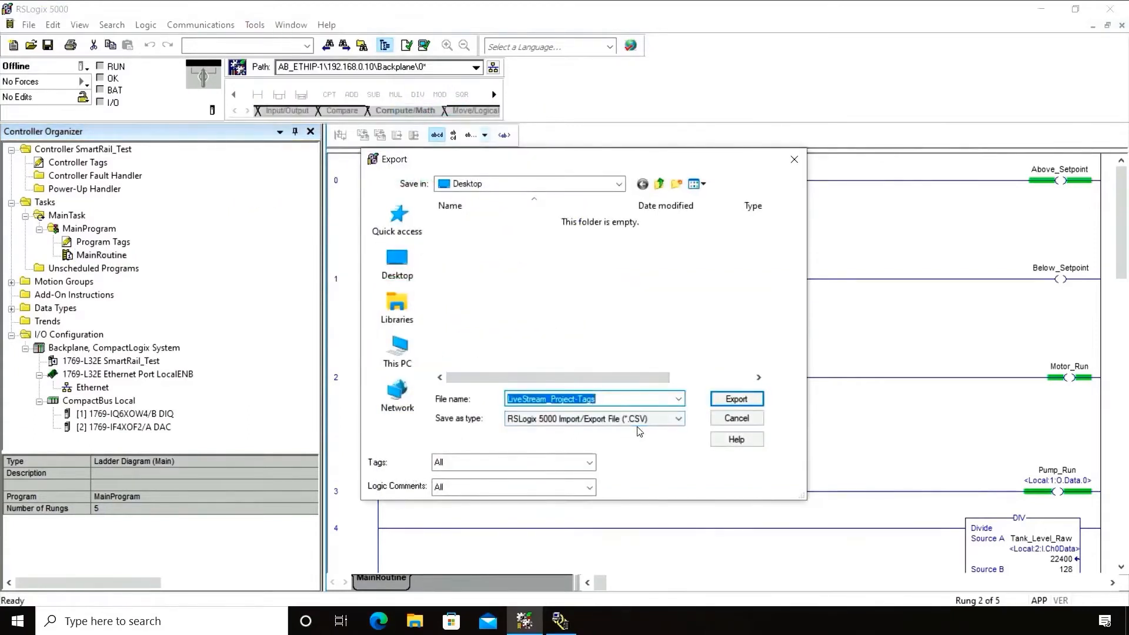
left_click(729, 401)
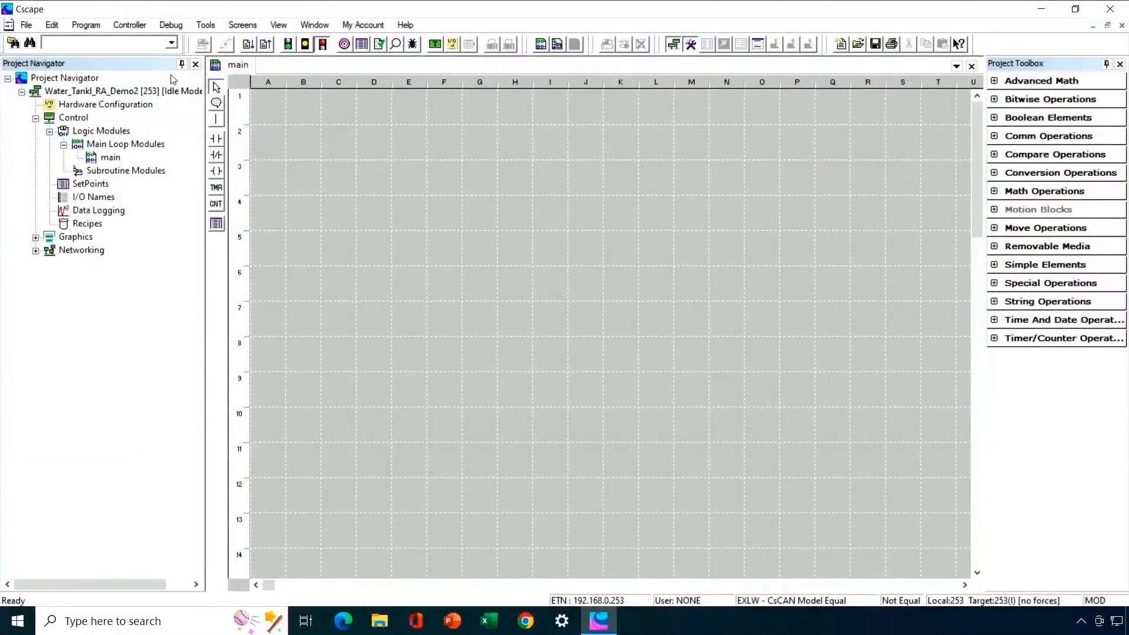
In Cscape, start an L5K tag import and load the device from LiveStream_Project.L5K on the Desktop
left_click(86, 25)
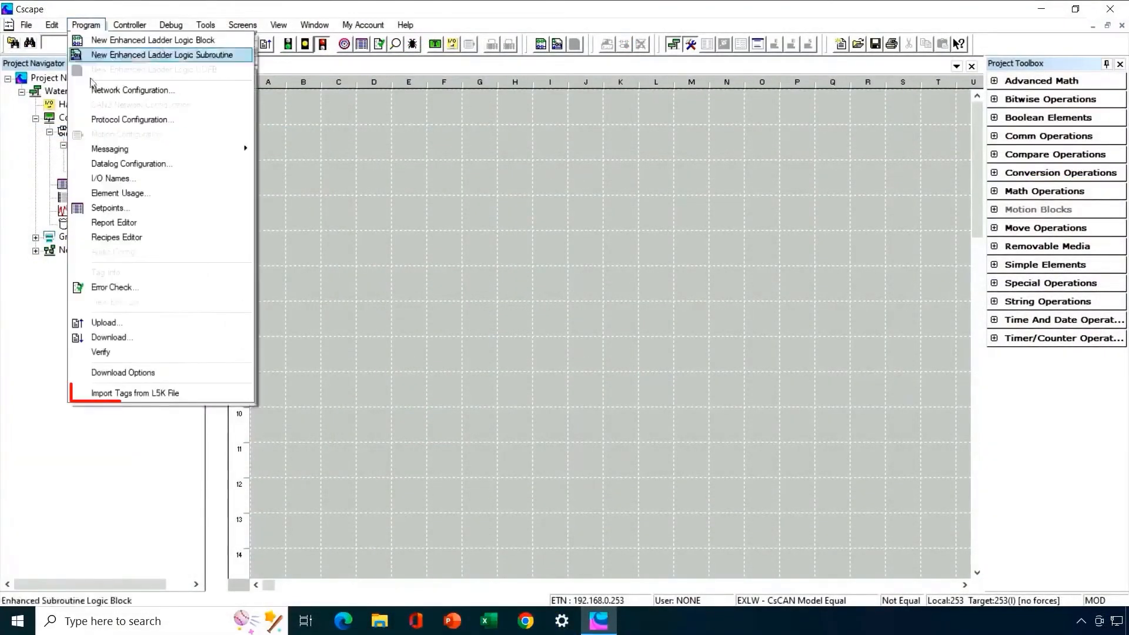
left_click(118, 393)
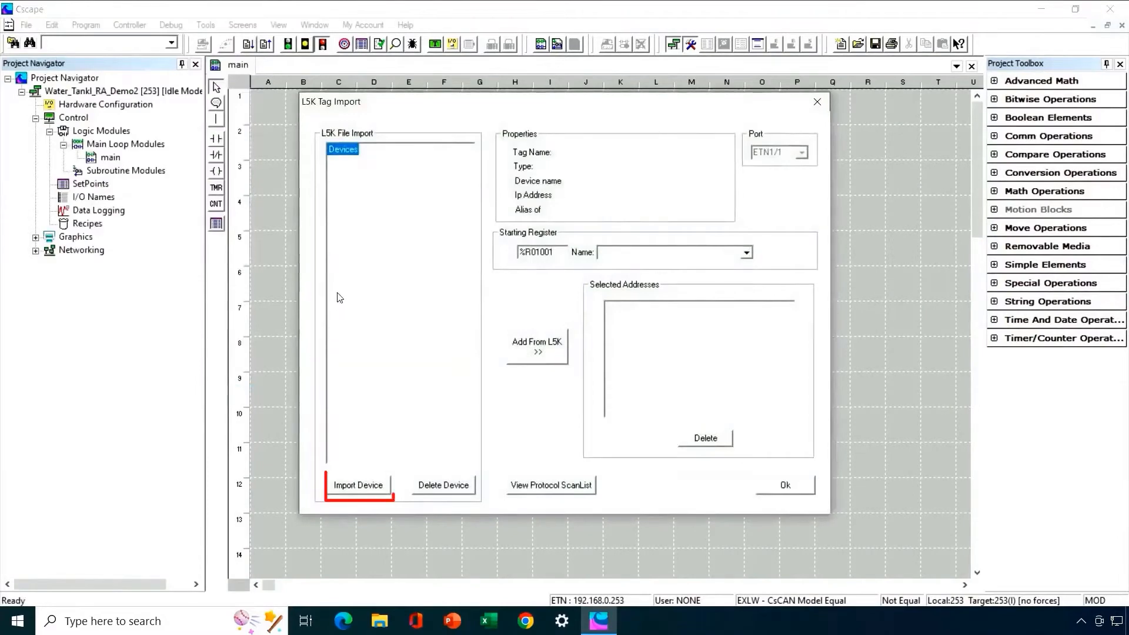
left_click(357, 487)
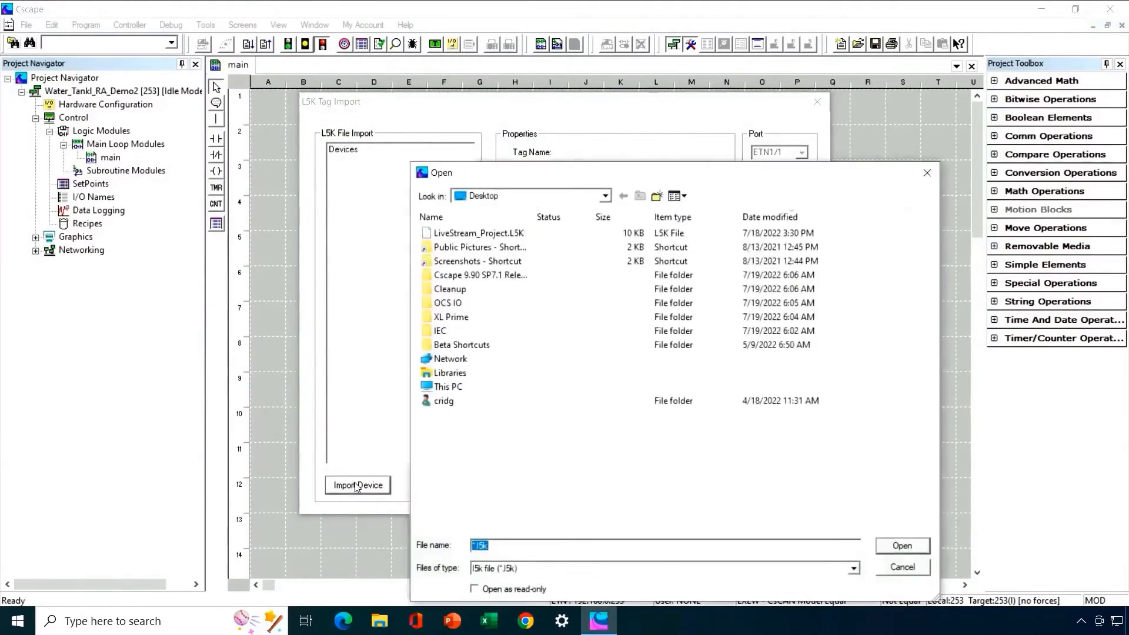
left_click(474, 234)
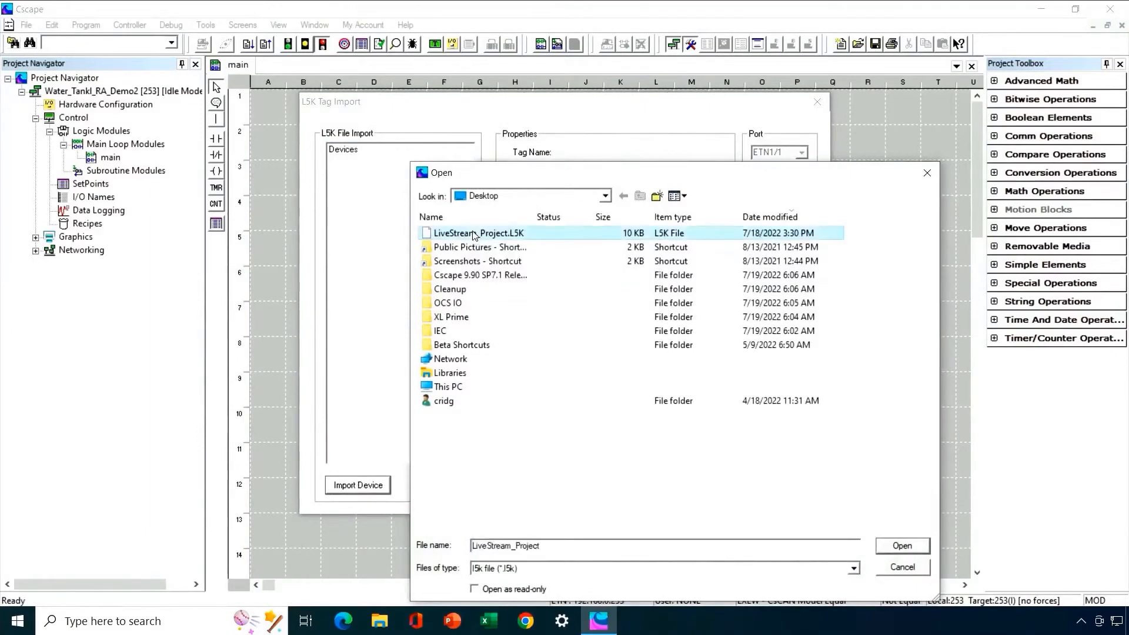
left_click(906, 546)
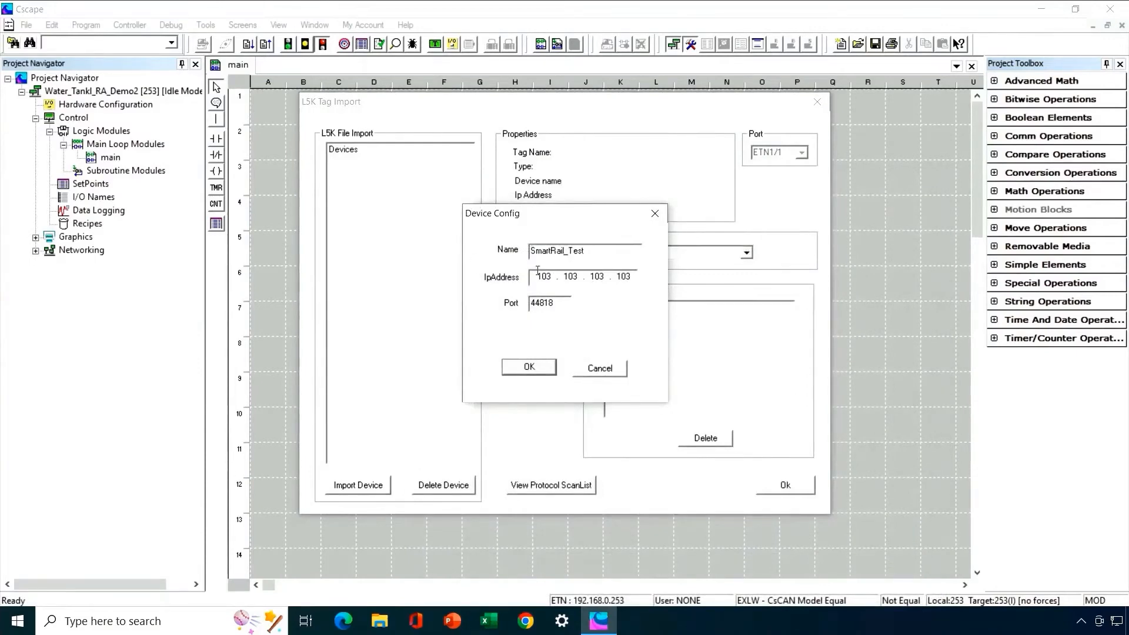
Configure the imported device with IP address 192.168.0.10 and the name Rockwell
left_click_drag(536, 277, 557, 278)
type("192.168.0")
key("period")
type("10")
left_click_drag(587, 252, 522, 250)
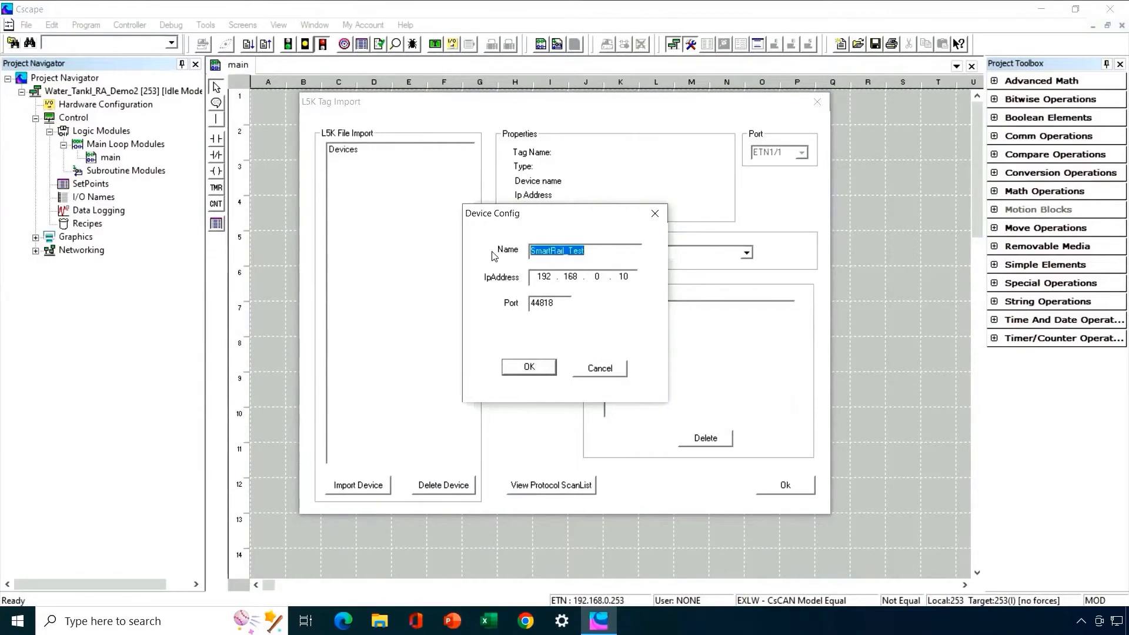
type("Rockwell")
left_click(528, 368)
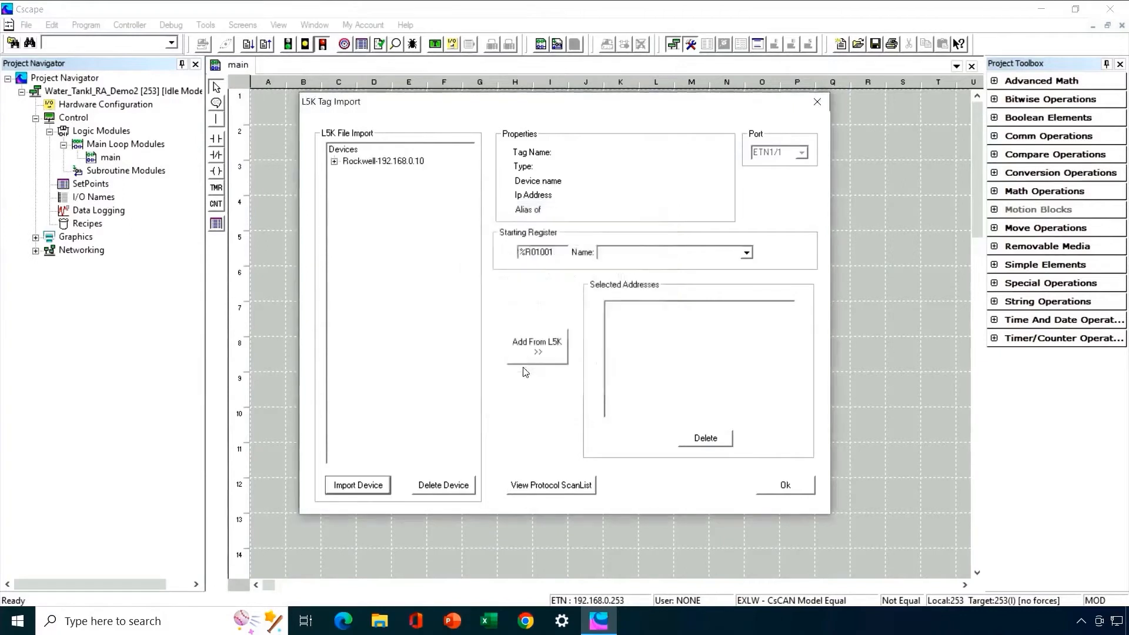
Expand the Rockwell device's tag groups and add the controller tags Auto_Mode, Estop and Pump_Run to the selected addresses
left_click(335, 161)
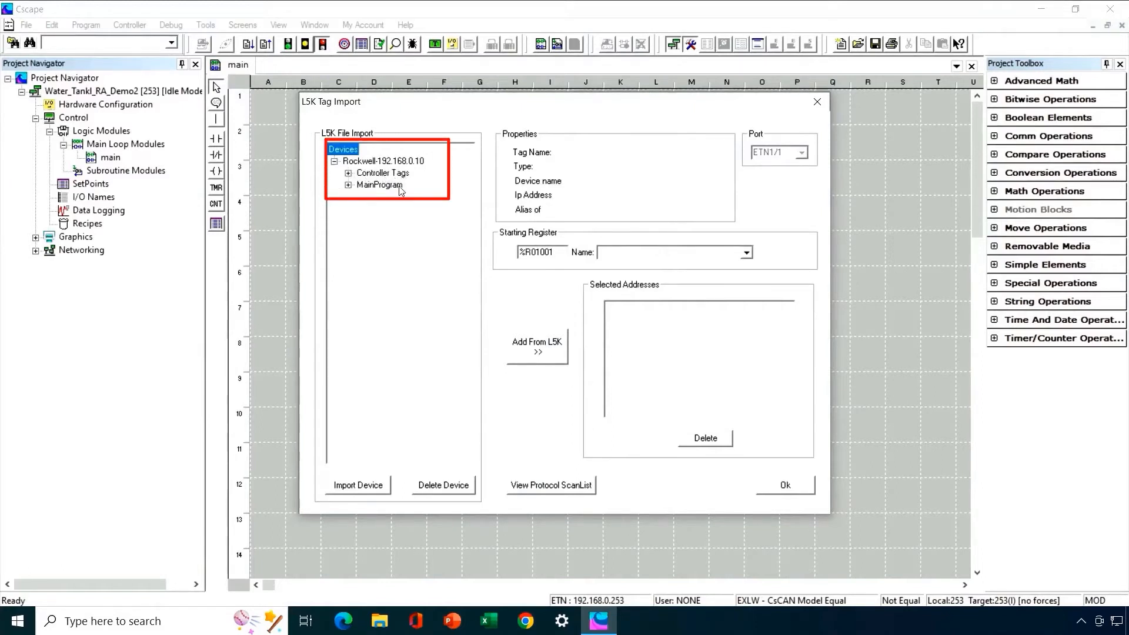
left_click(348, 173)
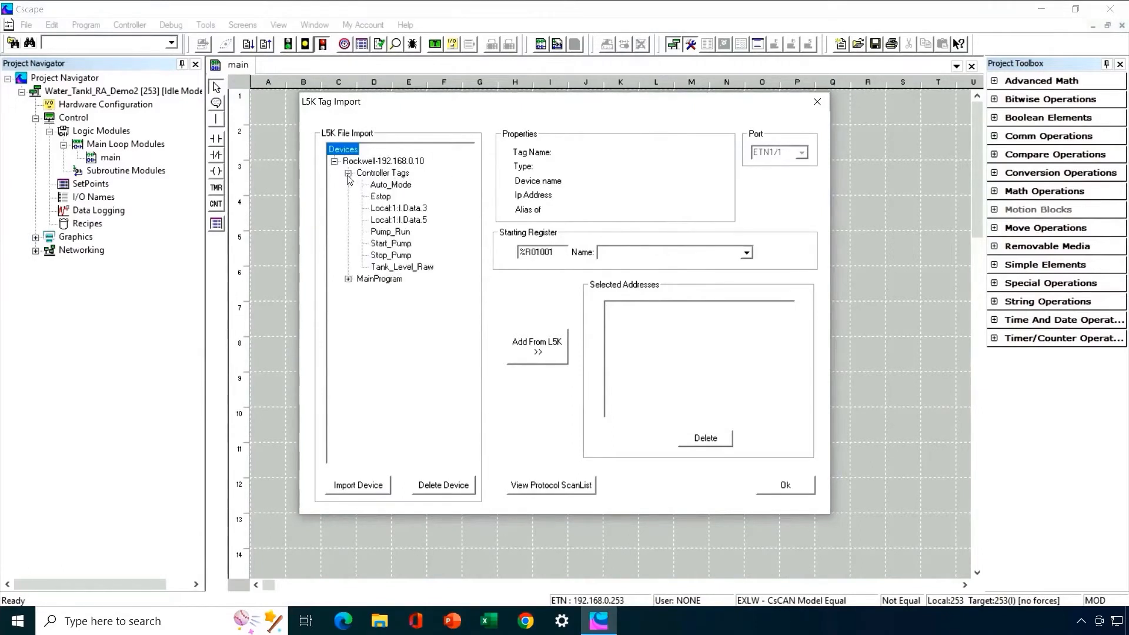
left_click(349, 280)
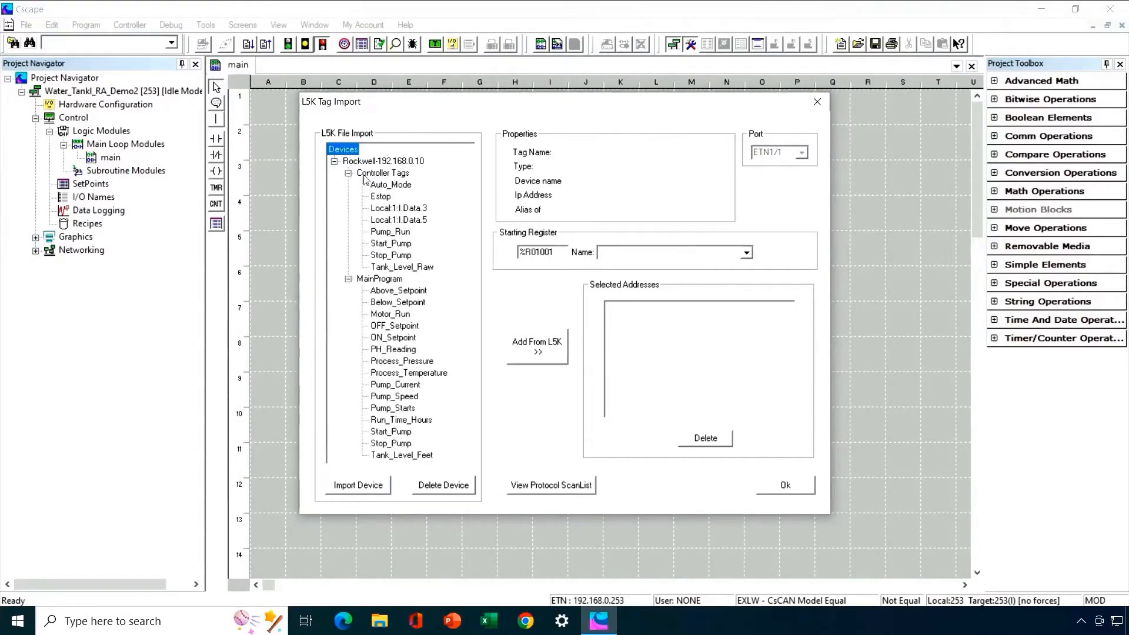
left_click(392, 186)
left_click(529, 352)
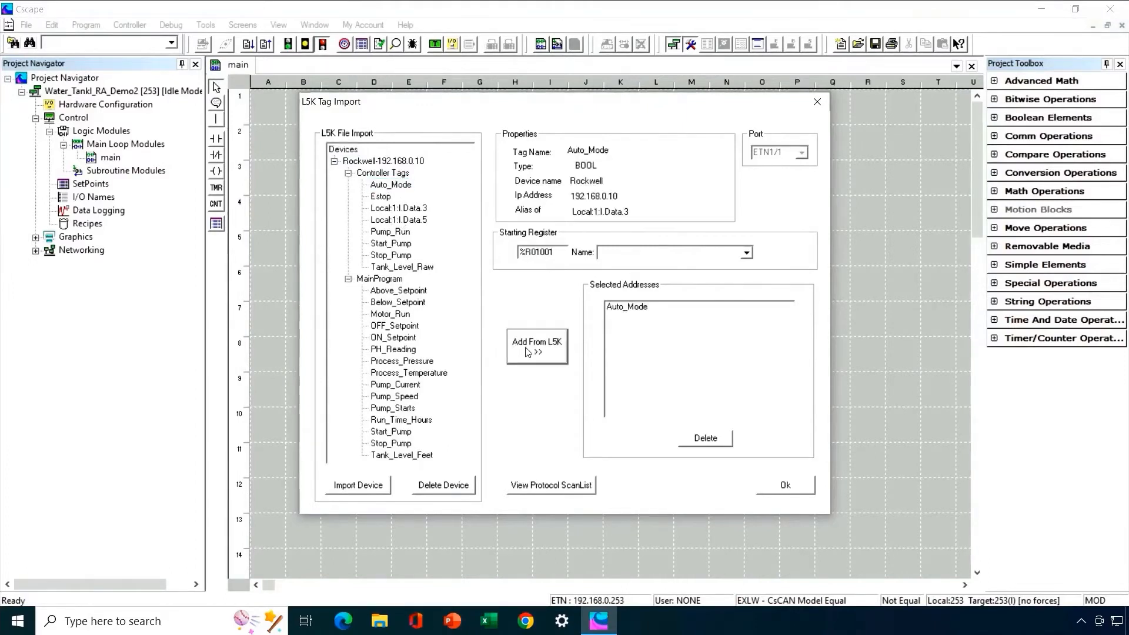
left_click(381, 196)
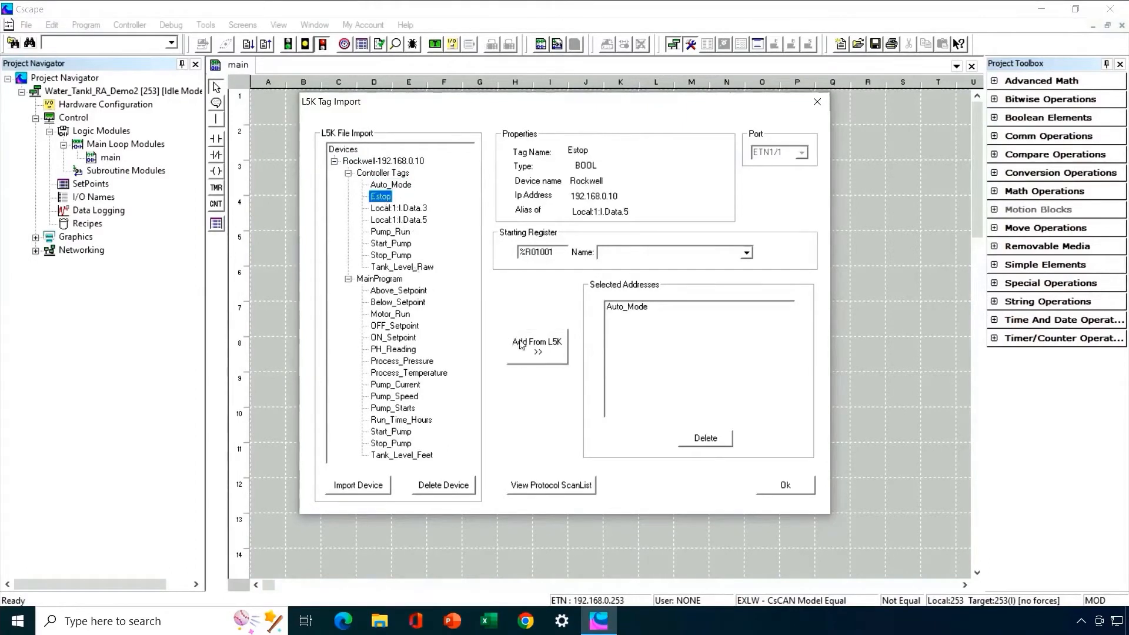
left_click(522, 345)
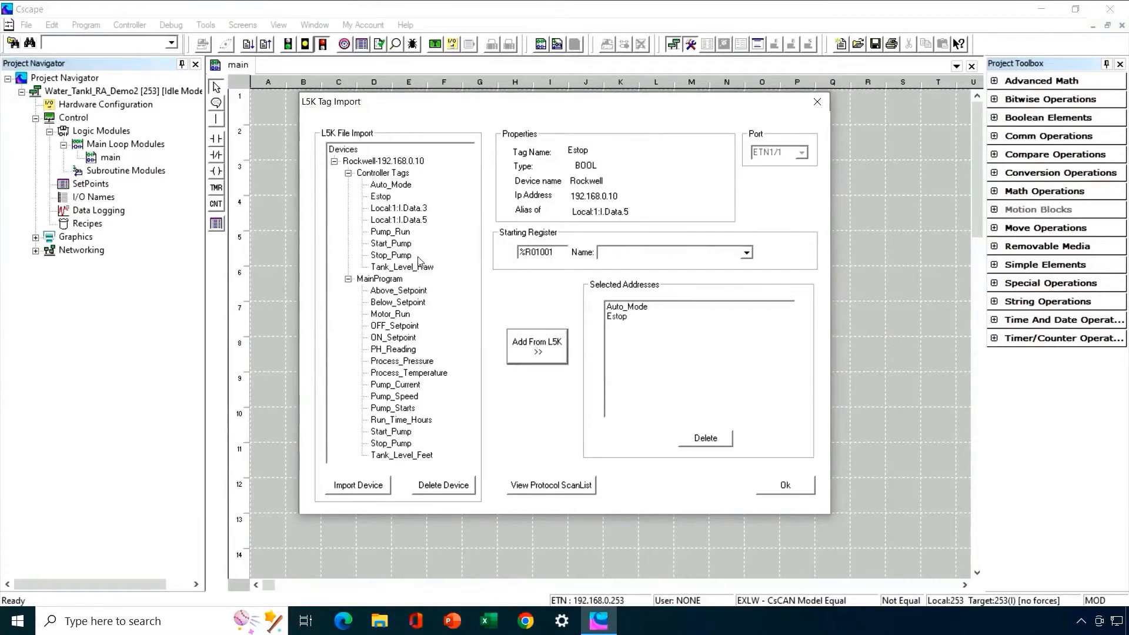
left_click(392, 231)
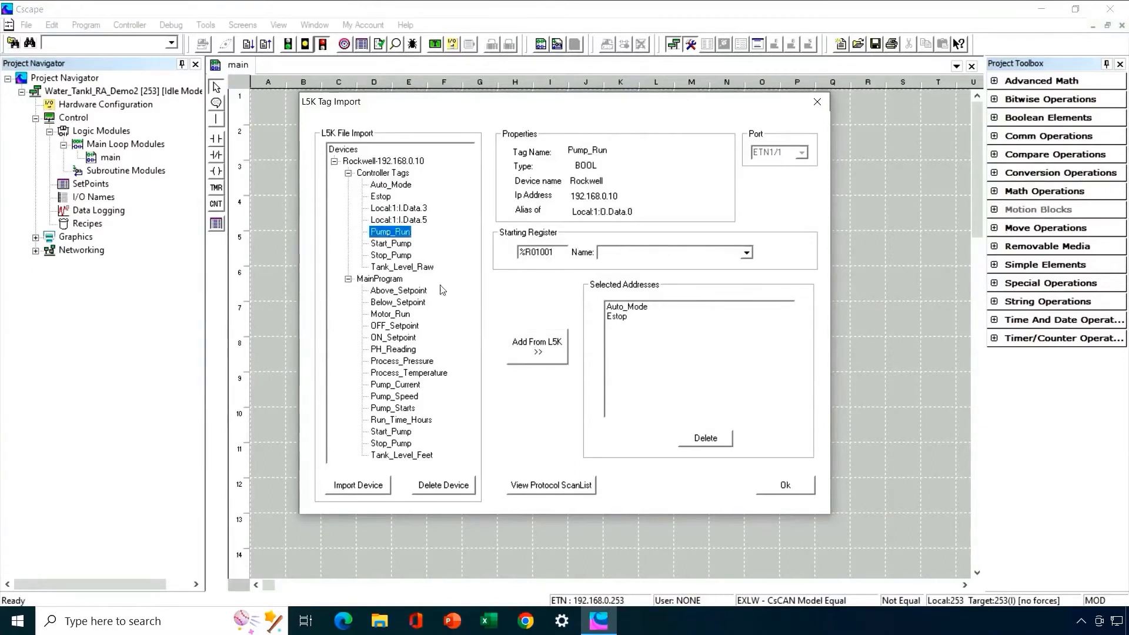
left_click(537, 347)
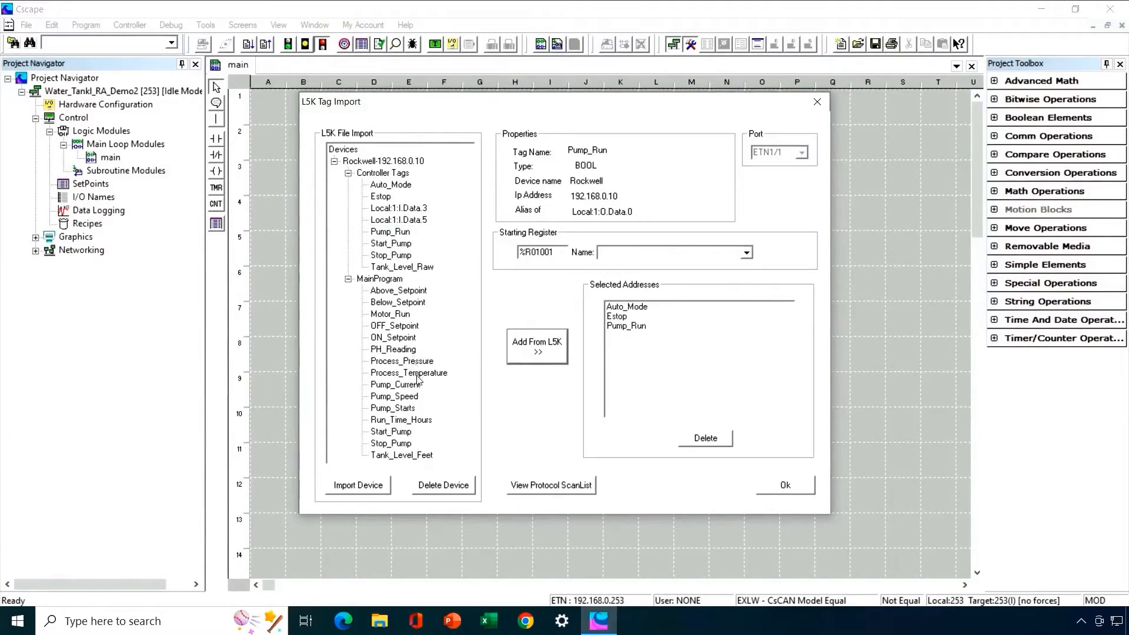
Add the MainProgram tags OFF_Setpoint, ON_Setpoint and Tank_Level_Feet to the selected addresses
left_click(395, 326)
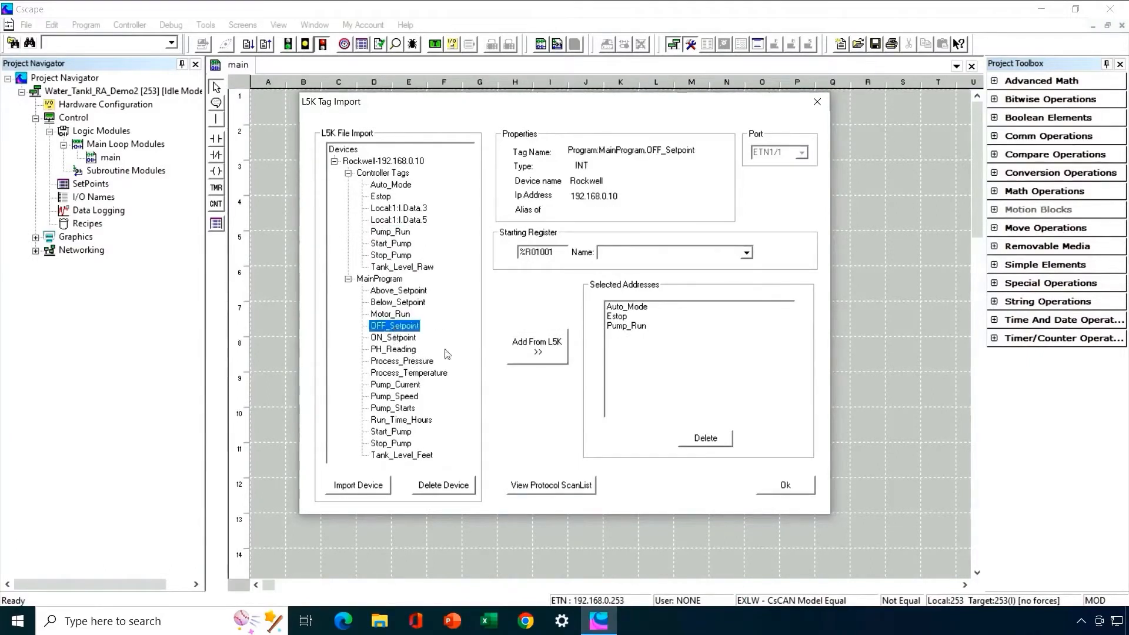
left_click(537, 347)
left_click(409, 338)
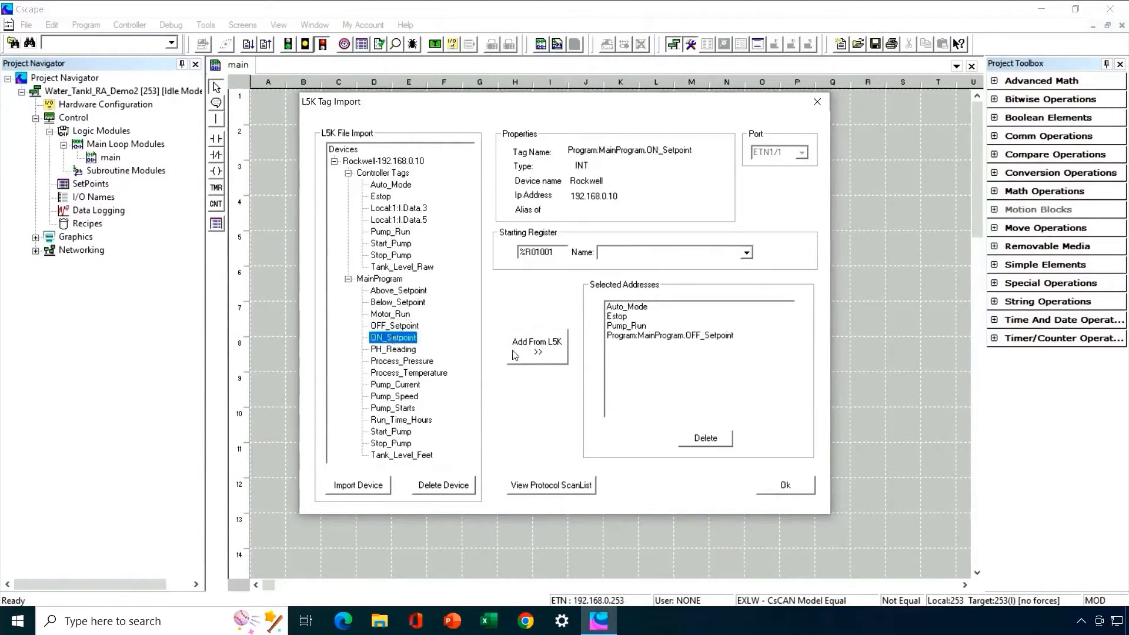
left_click(537, 347)
left_click(408, 456)
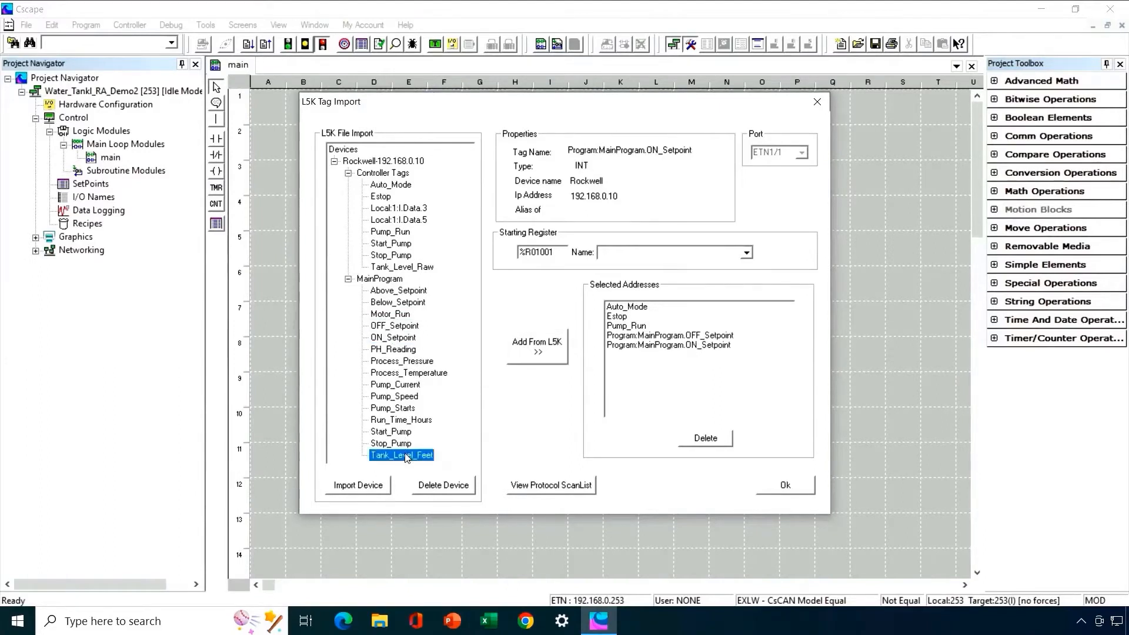
left_click(521, 357)
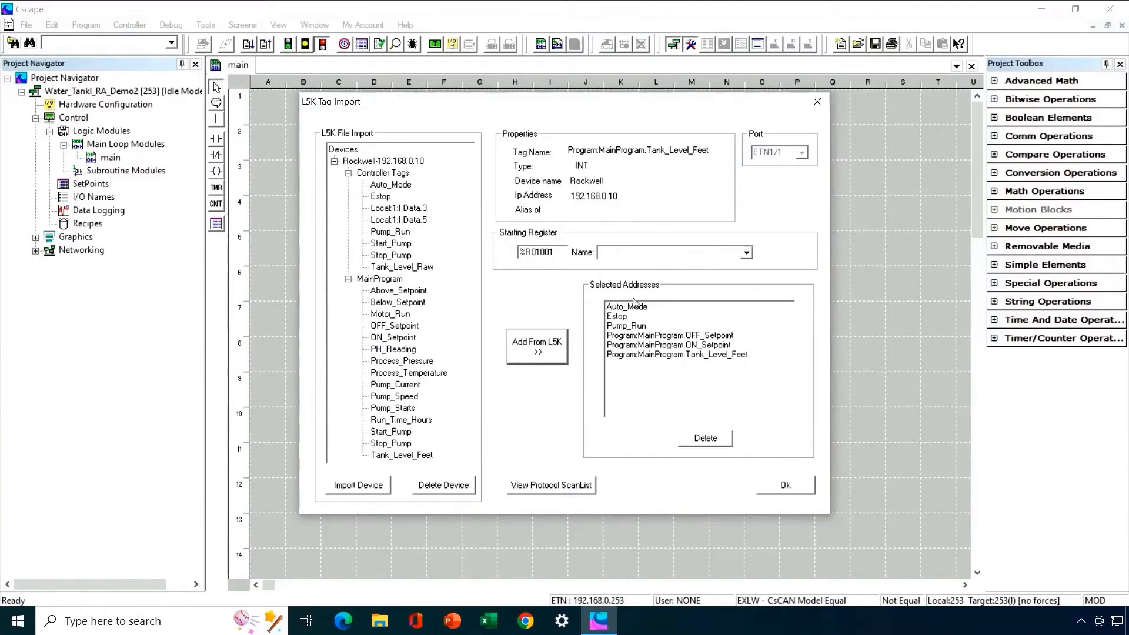
Complete the tag import with %R01001 as the starting register and acknowledge the tag mapping notice
left_click(562, 252)
left_click(786, 487)
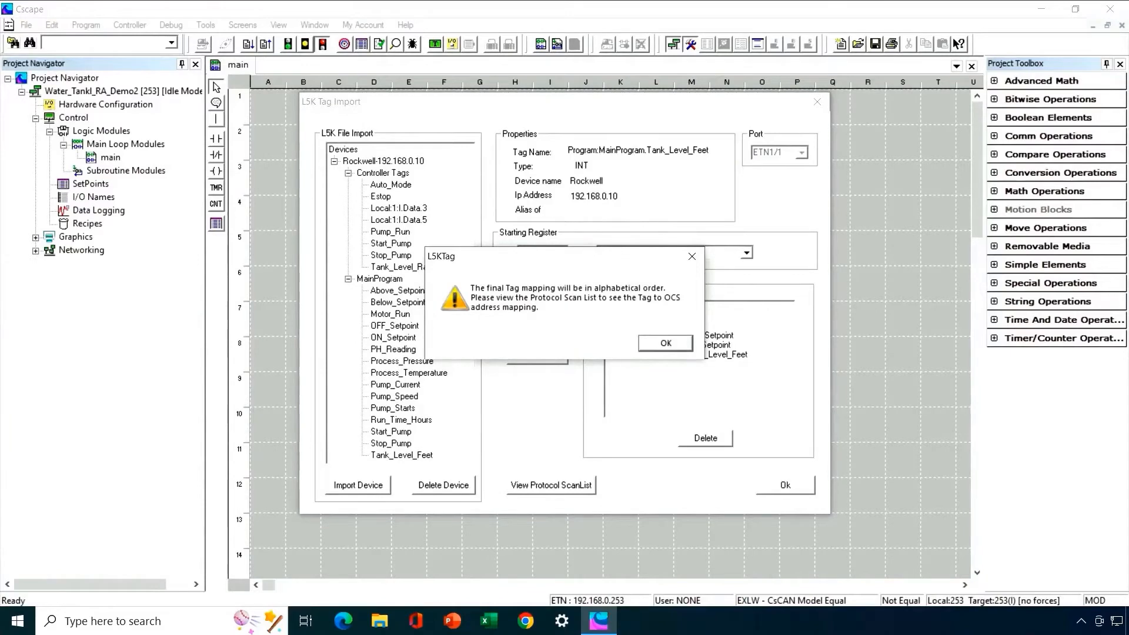
left_click_drag(587, 261, 686, 394)
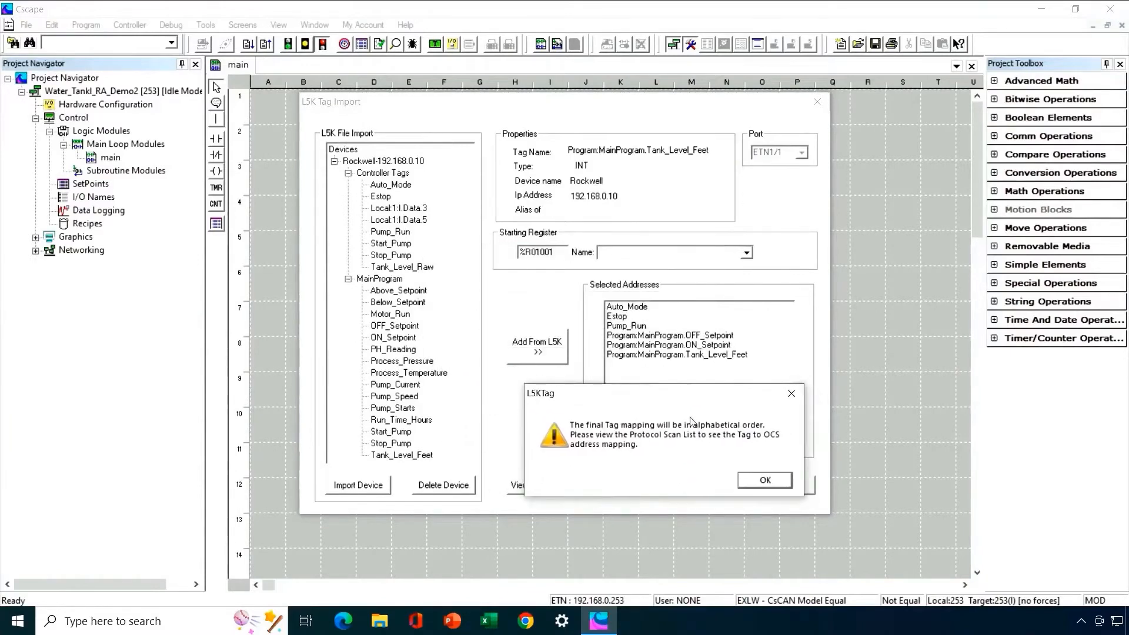
left_click(754, 482)
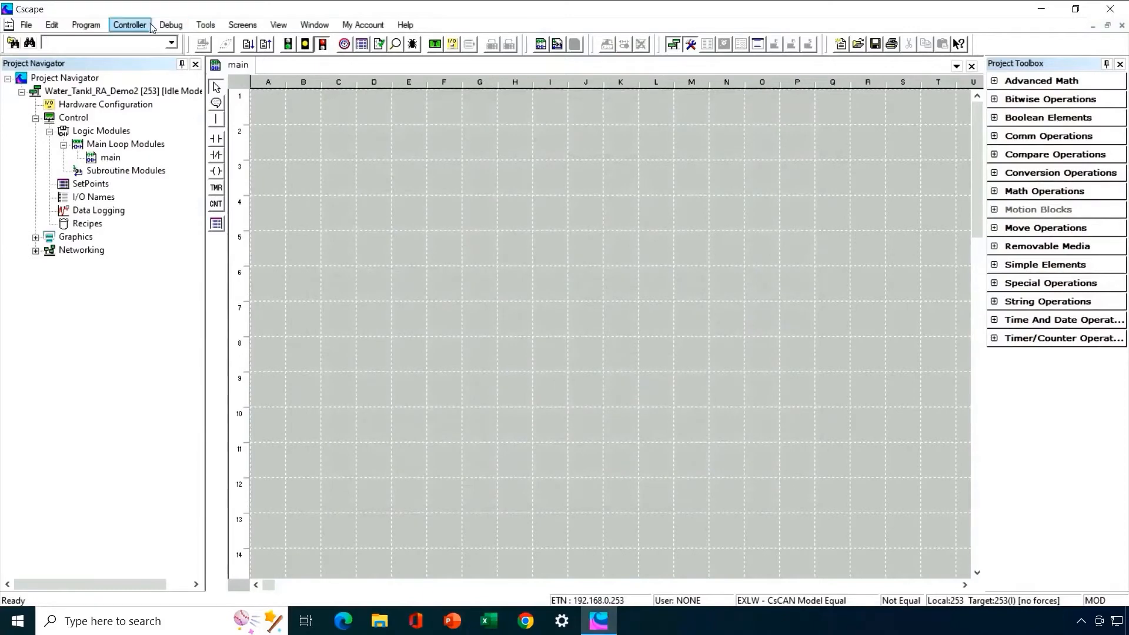
Reopen the L5K tag import and view the protocol scan list to check the tag-to-register mapping
left_click(86, 24)
left_click(144, 392)
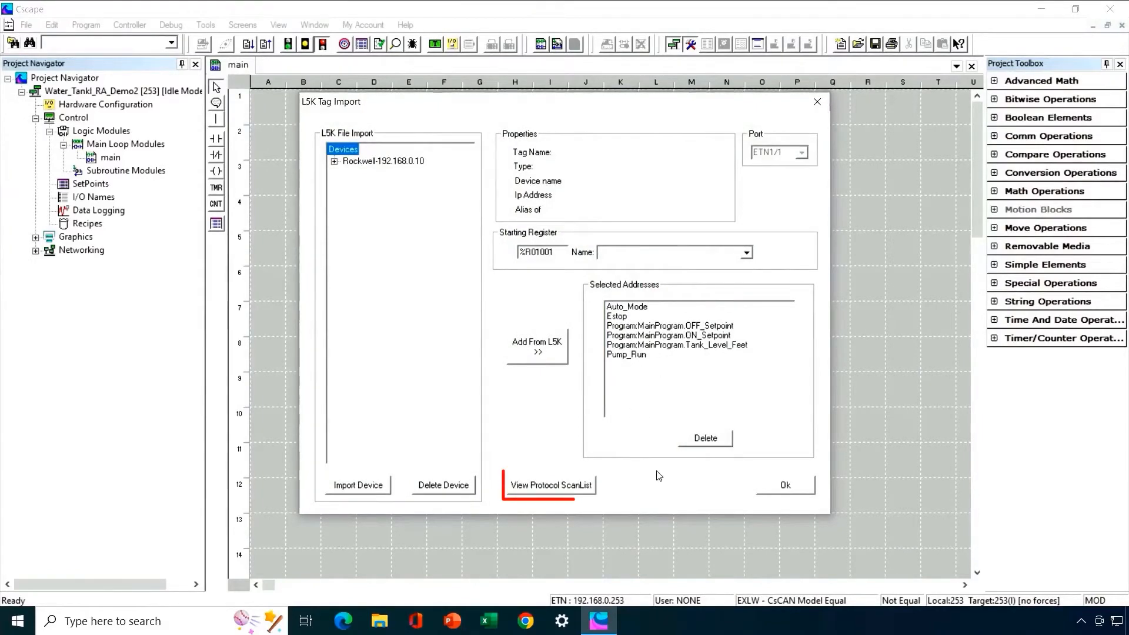
left_click(553, 492)
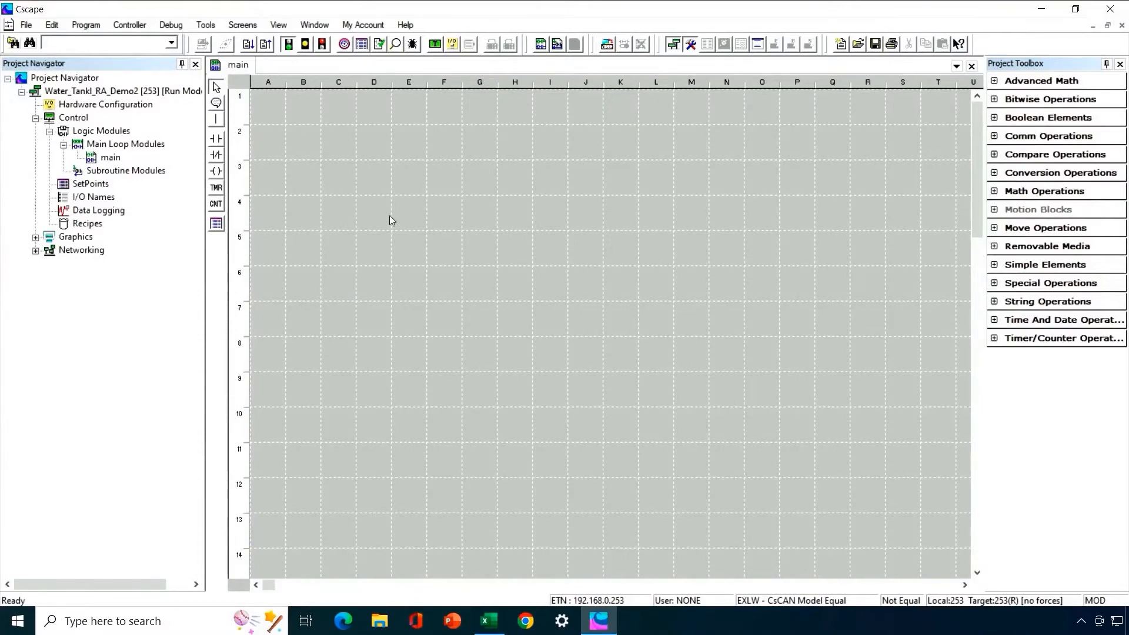
Review the project's I/O Names list with its point, type, name and comment columns, and close it
left_click(85, 24)
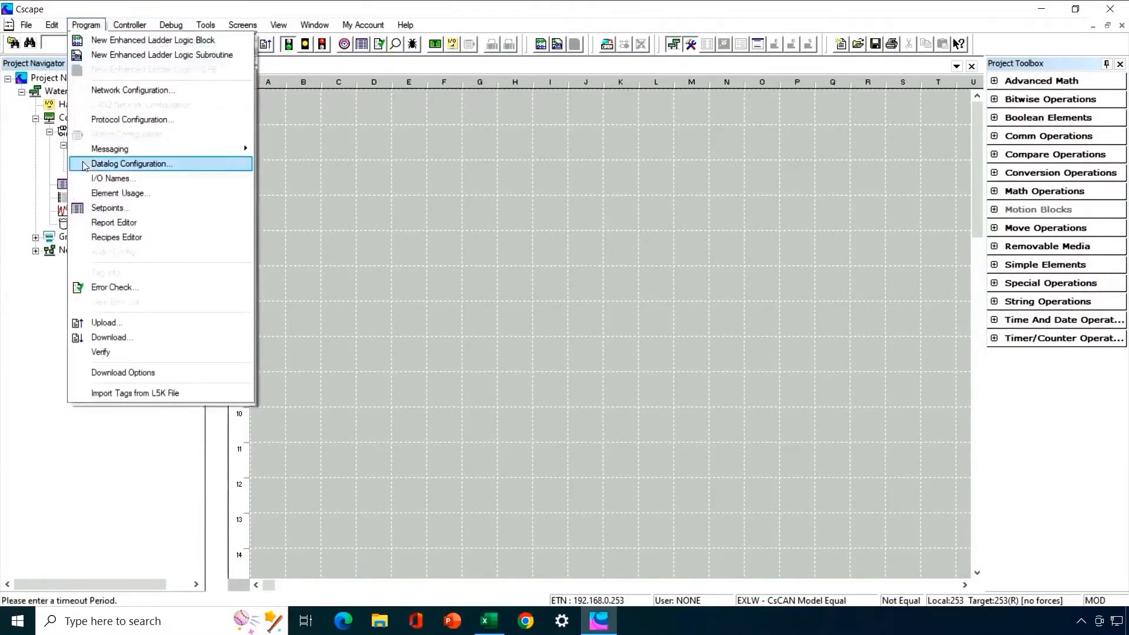
left_click(96, 179)
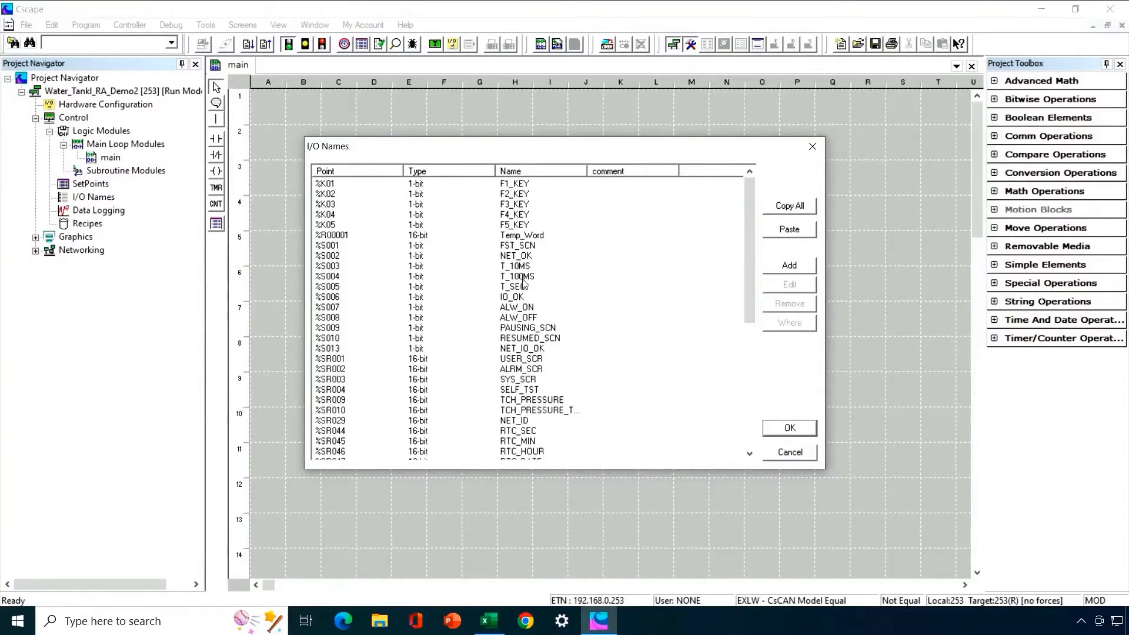
left_click(789, 427)
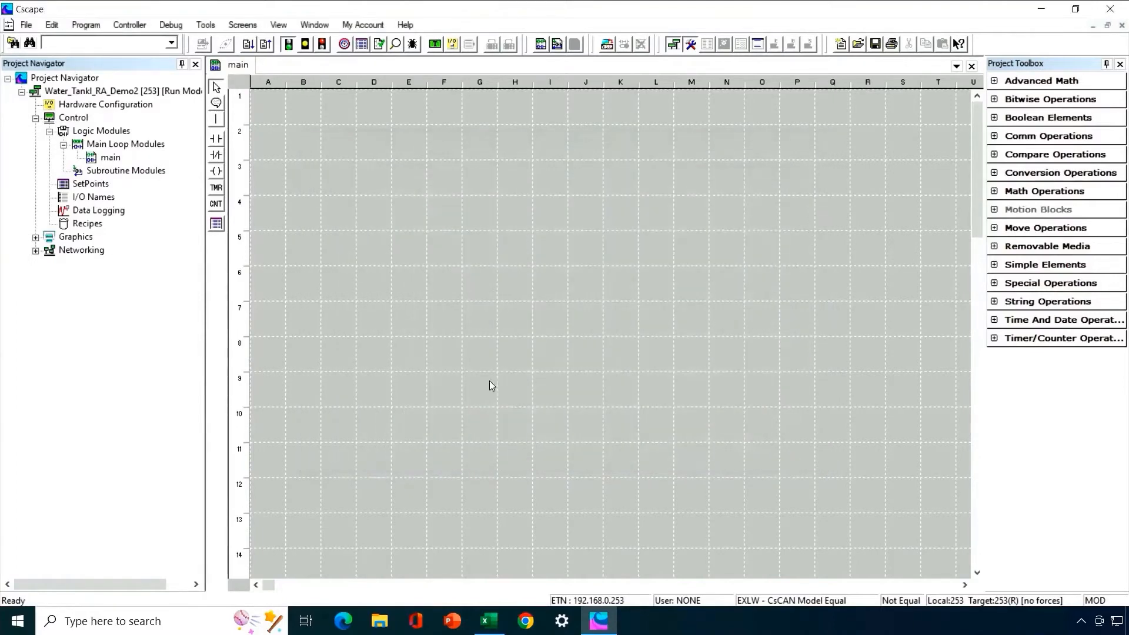
Switch to the LiveStream_Project-Tags workbook in Excel and add a new sheet with headings Address, Size, Name and Comment in I4:L4
left_click(493, 620)
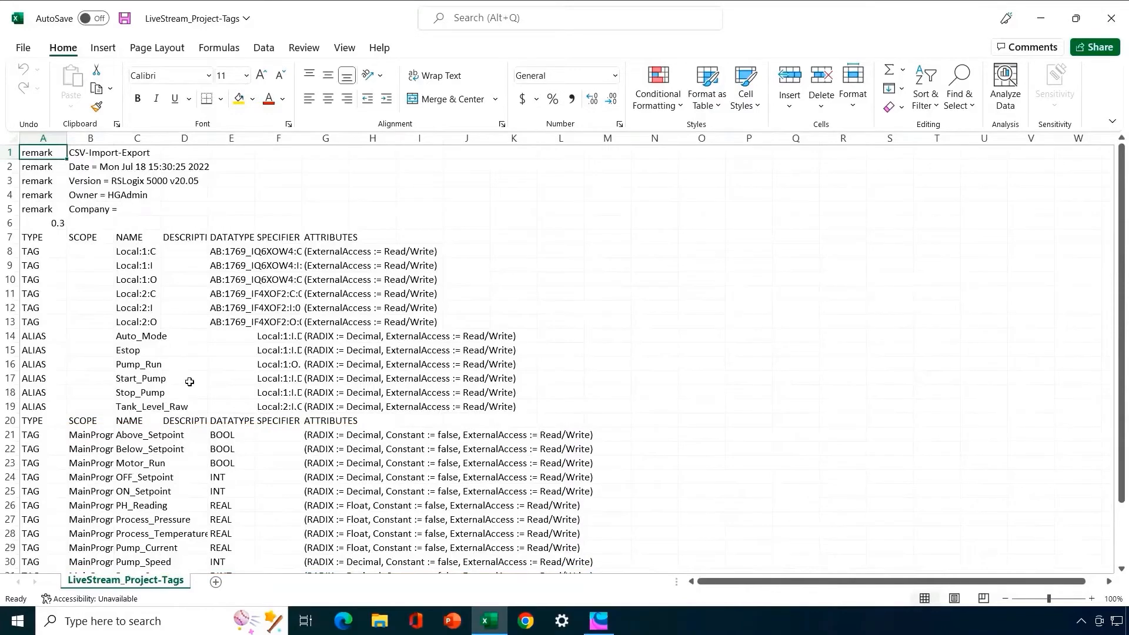
left_click(216, 583)
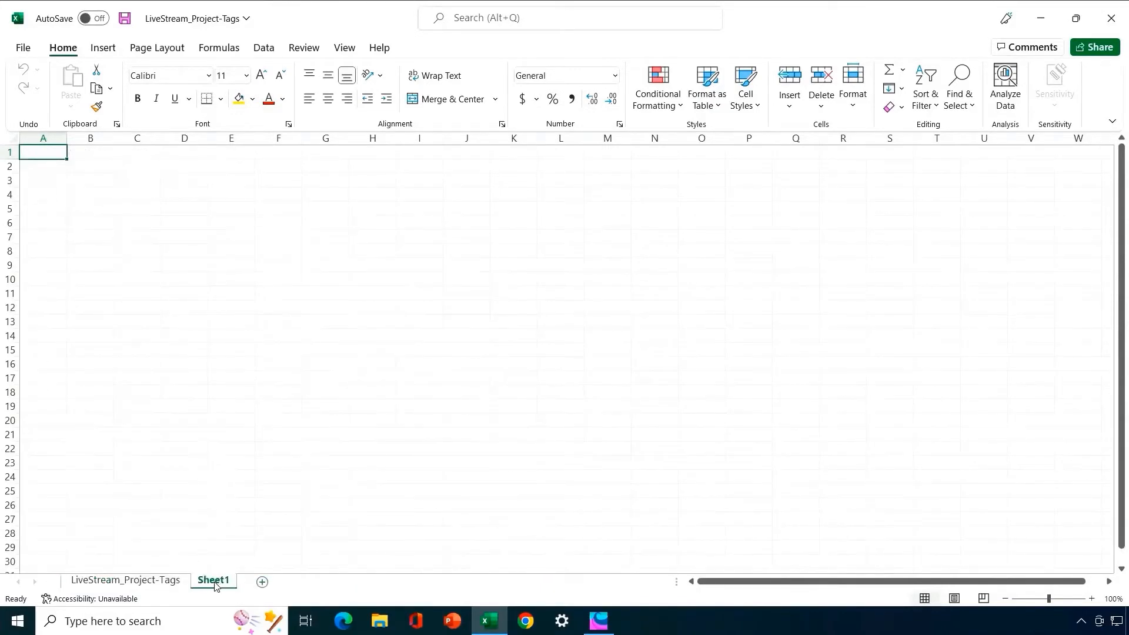
left_click(421, 197)
type("Add")
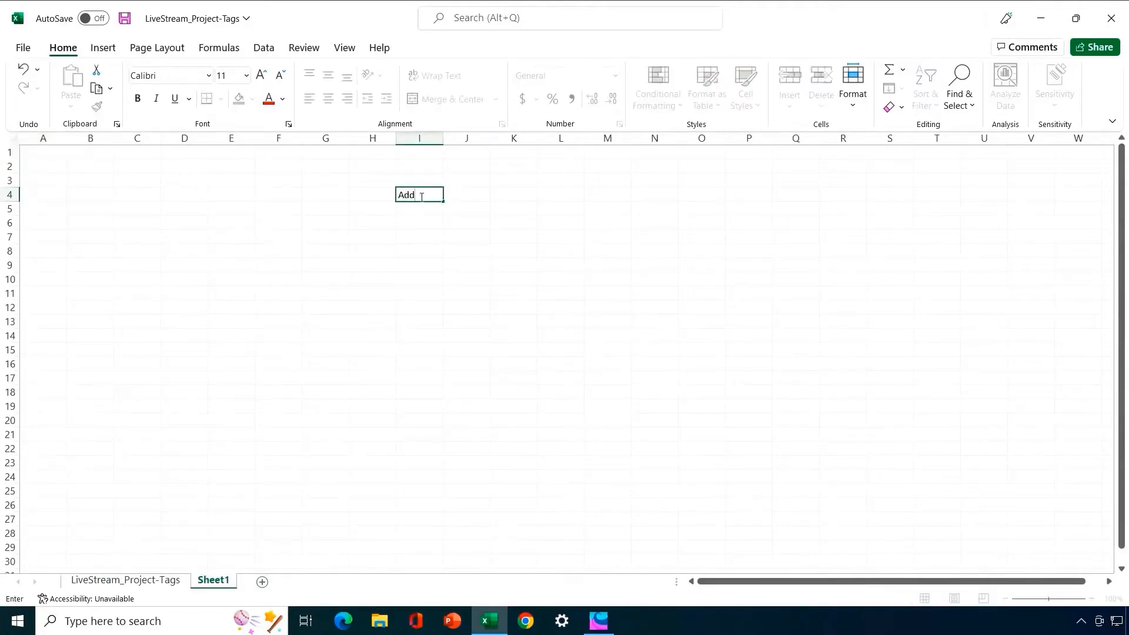
type("ress")
key("Tab")
type("Size")
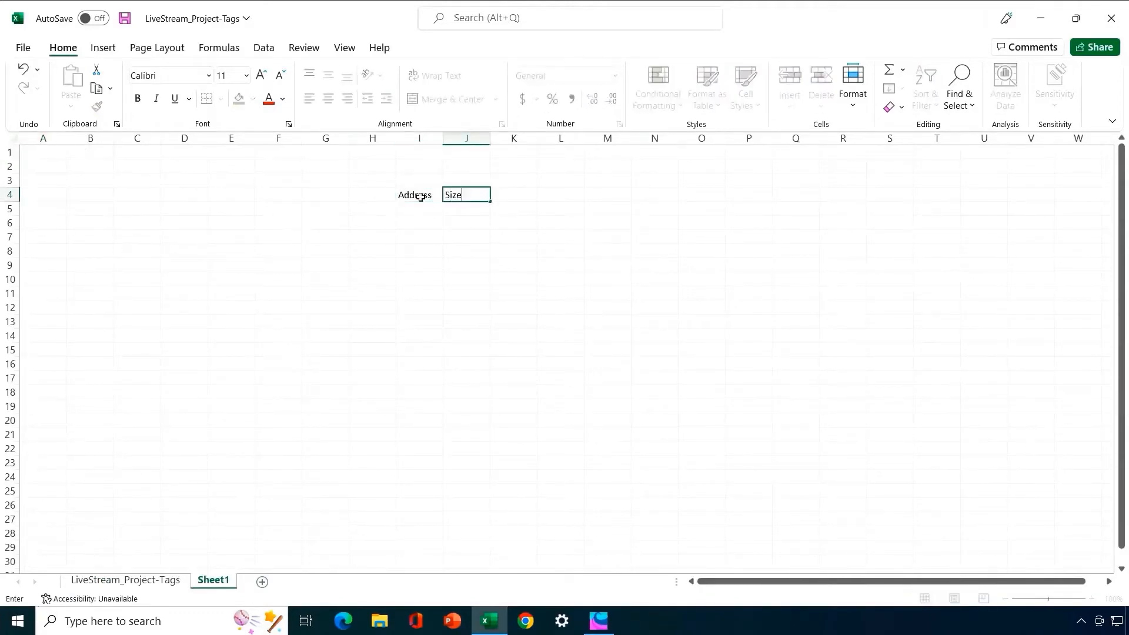
key("Tab")
type("Name")
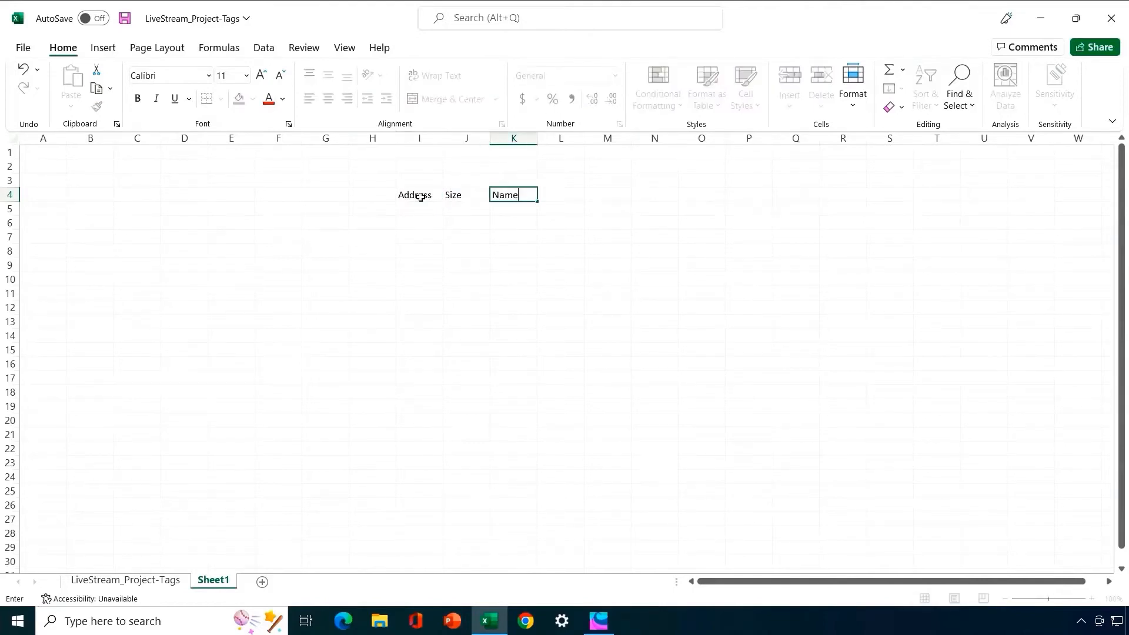
key("Tab")
type("C")
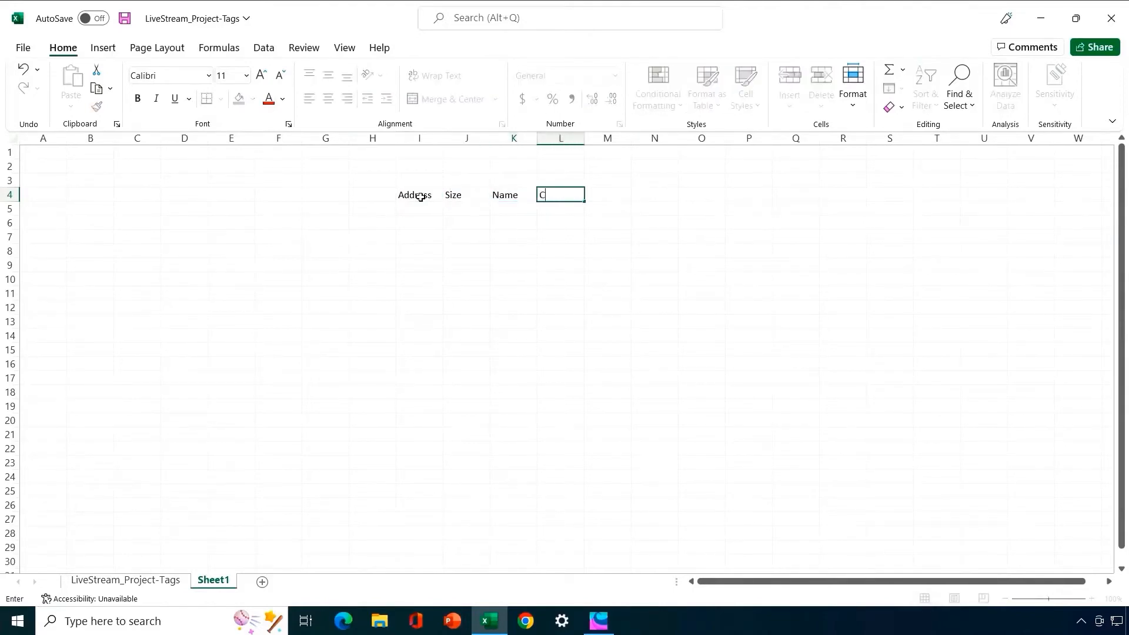
key("Return")
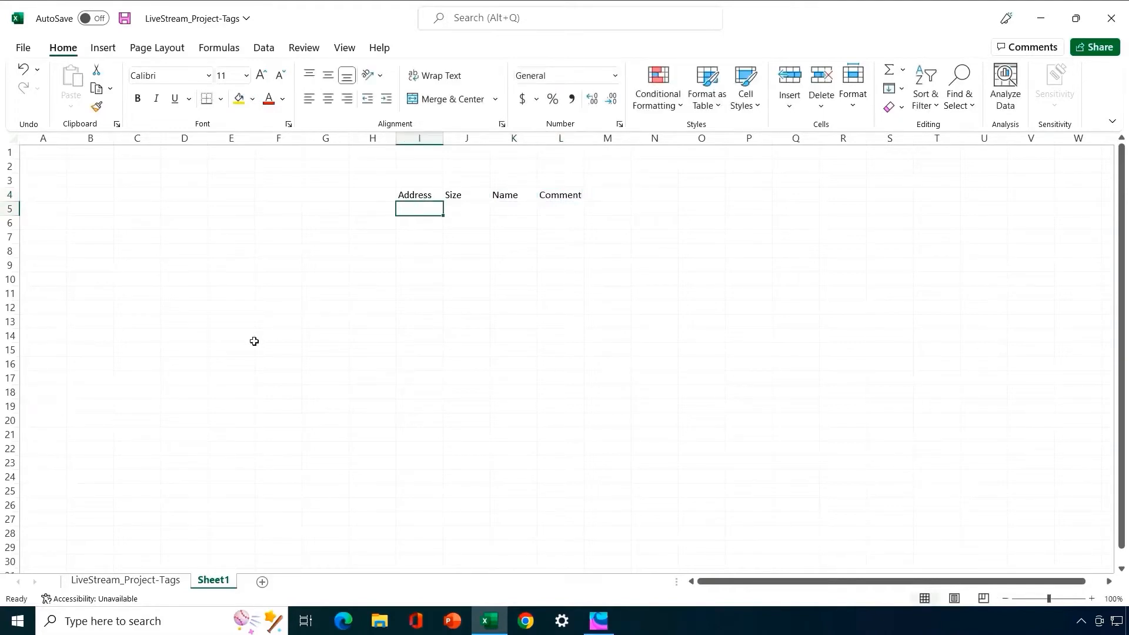
Copy the Auto_Mode, Estop and Pump_Run tags with their specifiers from the LiveStream_Project-Tags sheet to Sheet1, starting at cell B6
left_click(138, 583)
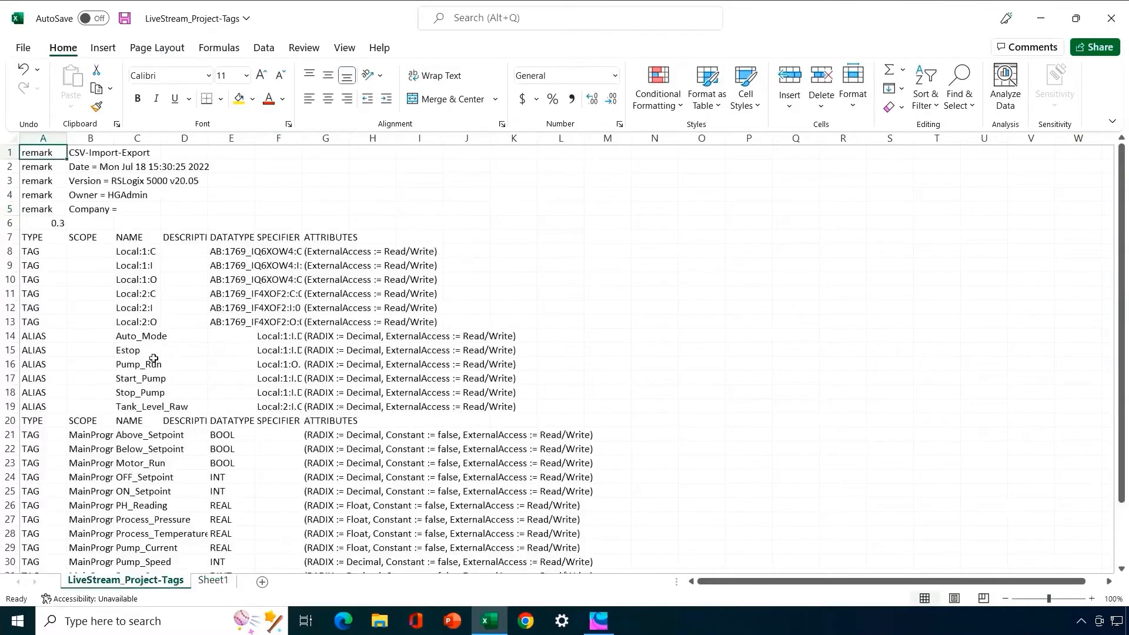
left_click_drag(142, 338, 269, 368)
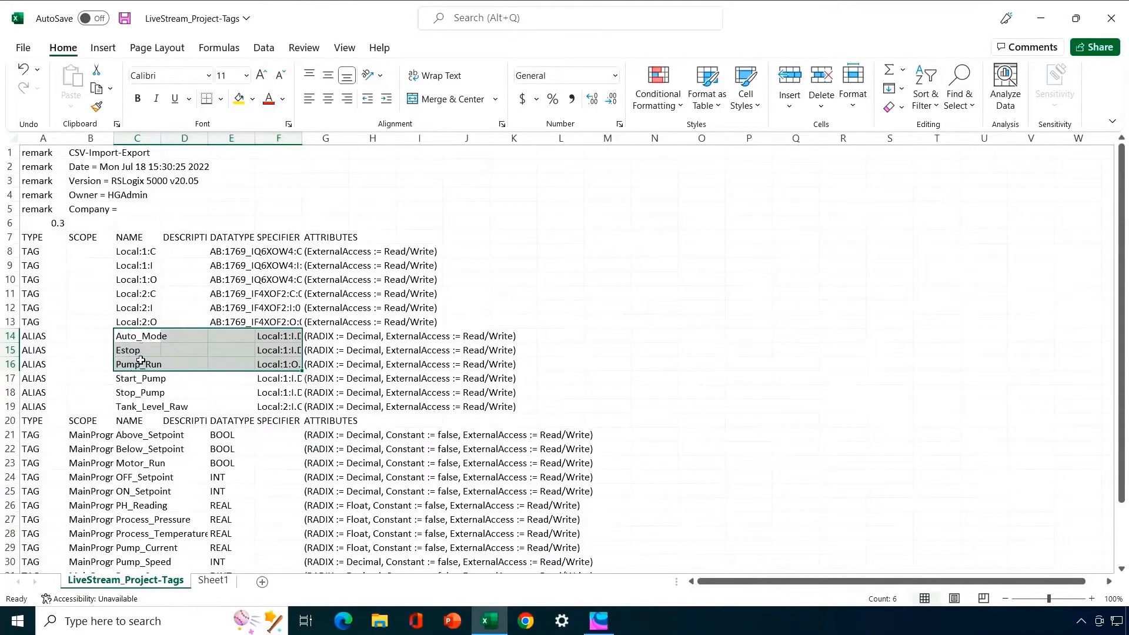
right_click(163, 357)
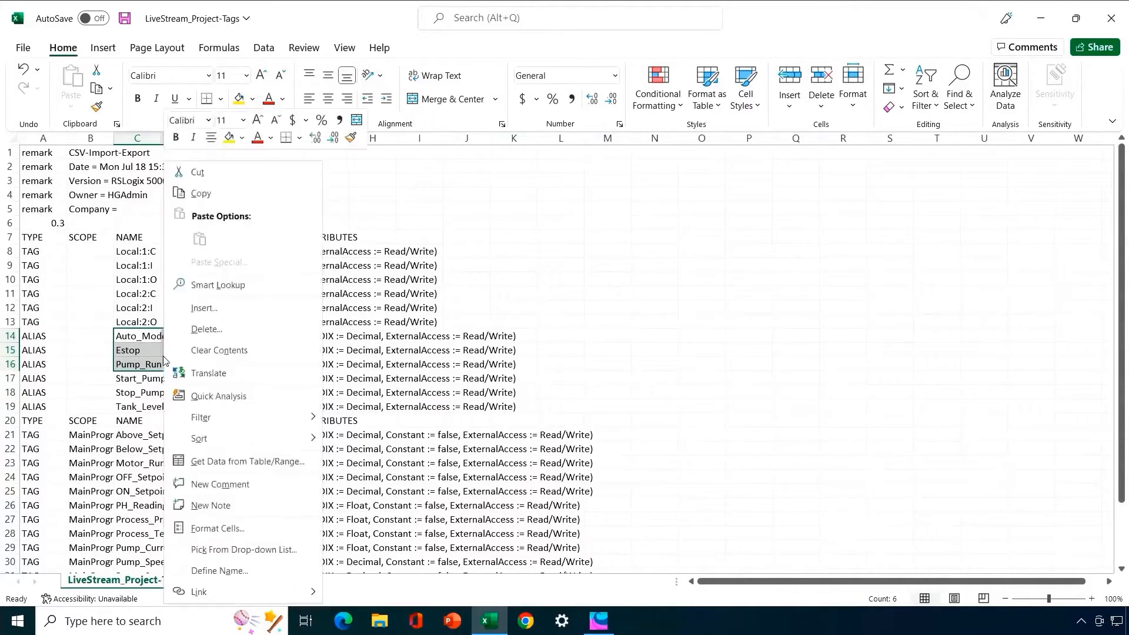
left_click(221, 196)
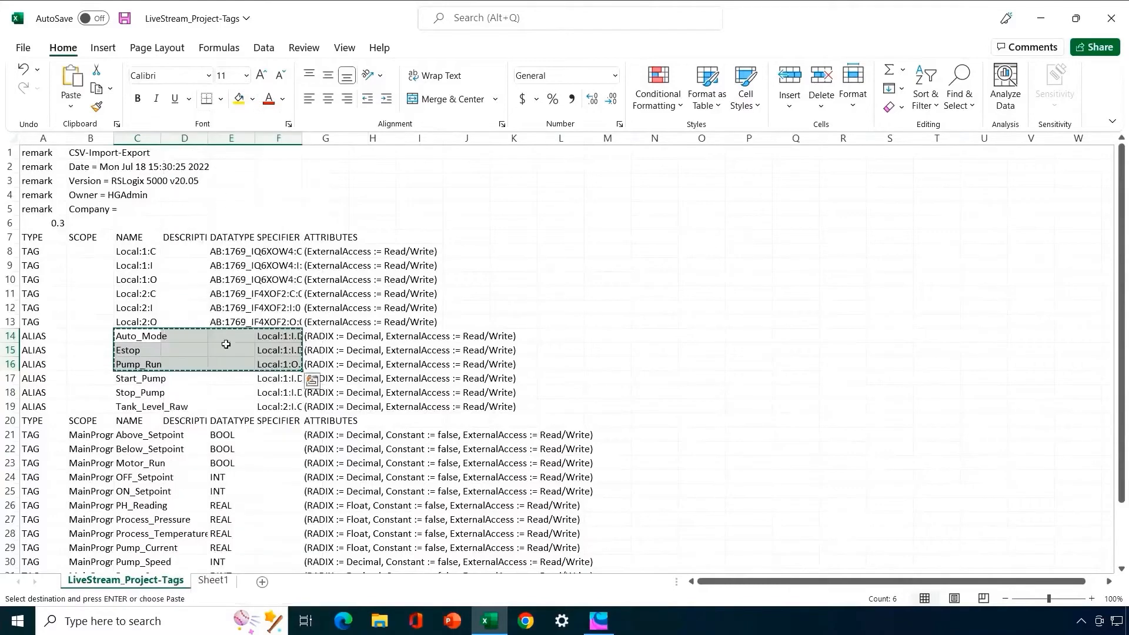
left_click(213, 581)
left_click(78, 223)
right_click(83, 224)
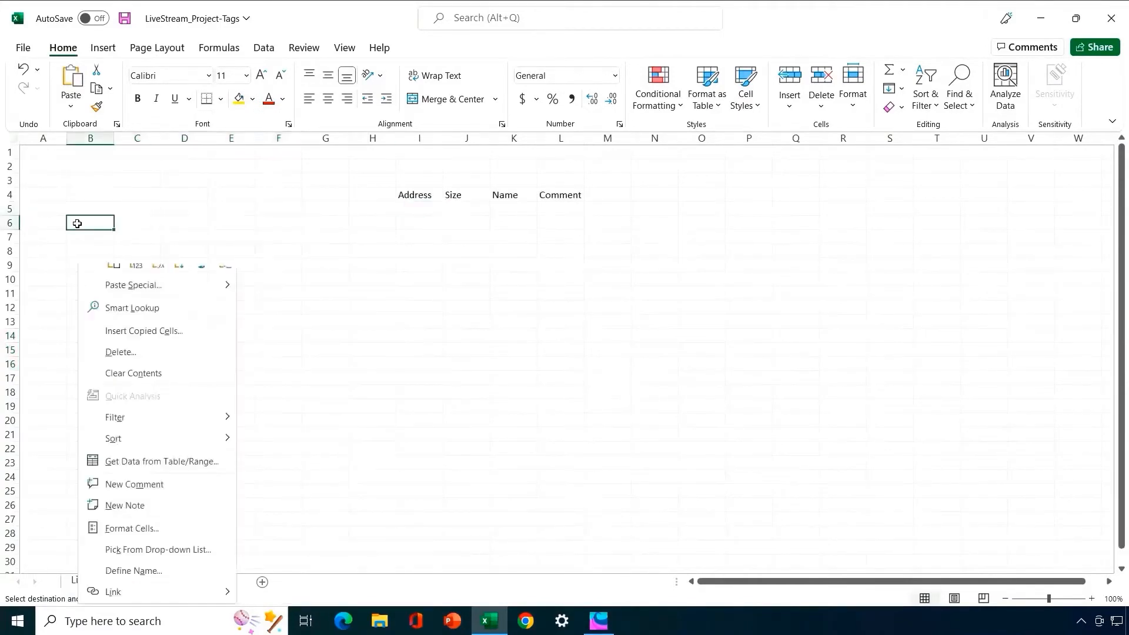
left_click(113, 261)
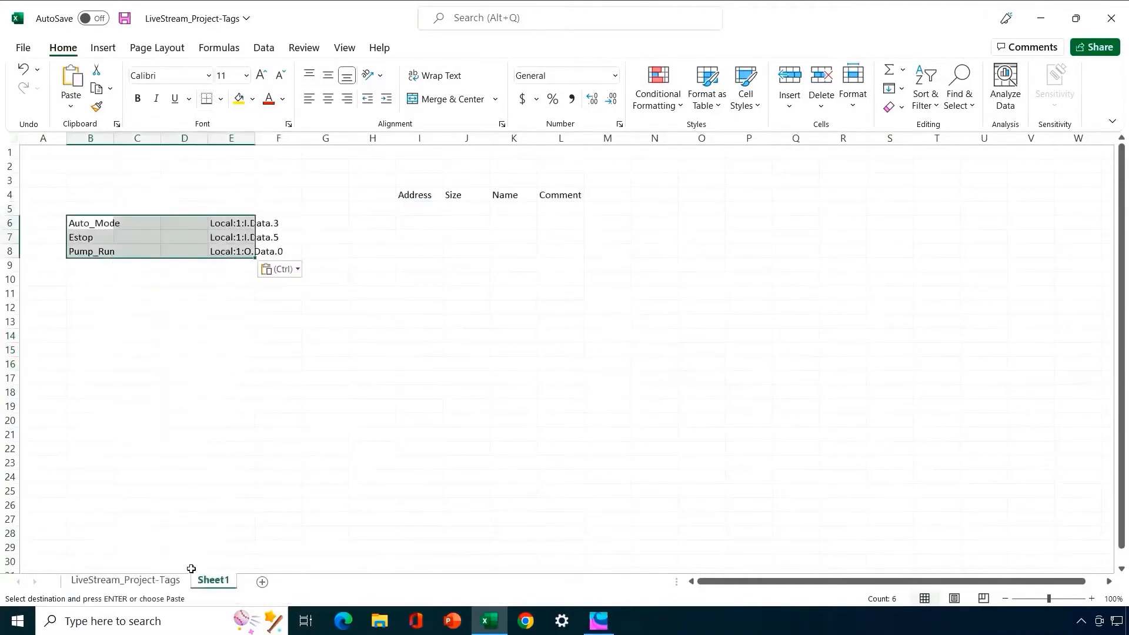
Copy the OFF_Setpoint and ON_Setpoint tags with their data types from LiveStream_Project-Tags to Sheet1, starting at cell B11
left_click(158, 581)
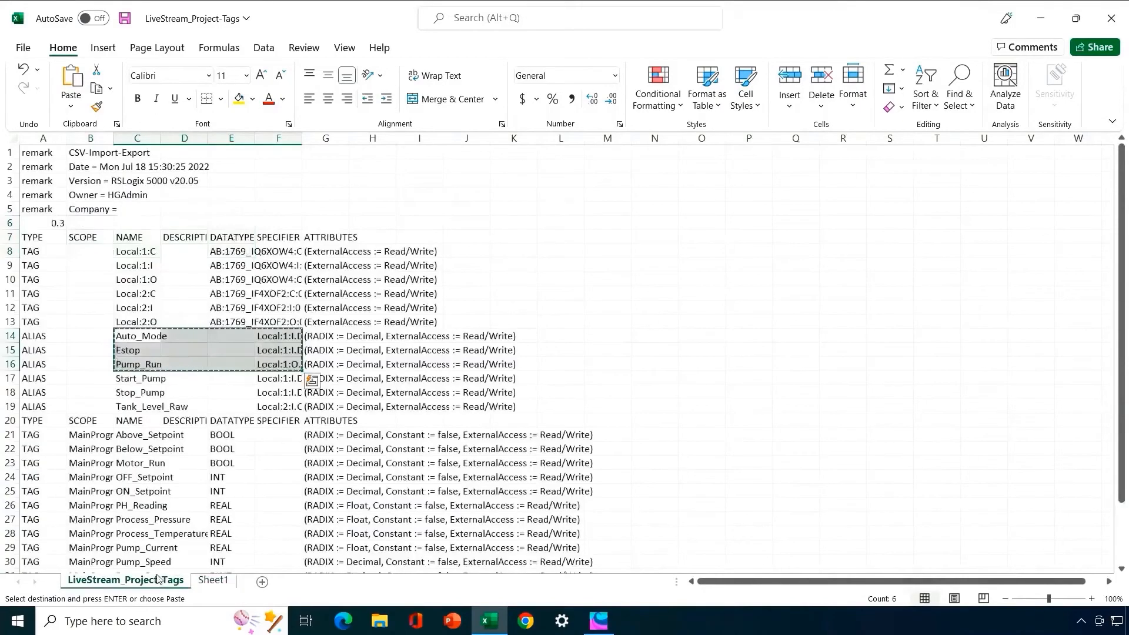
left_click_drag(141, 478, 236, 493)
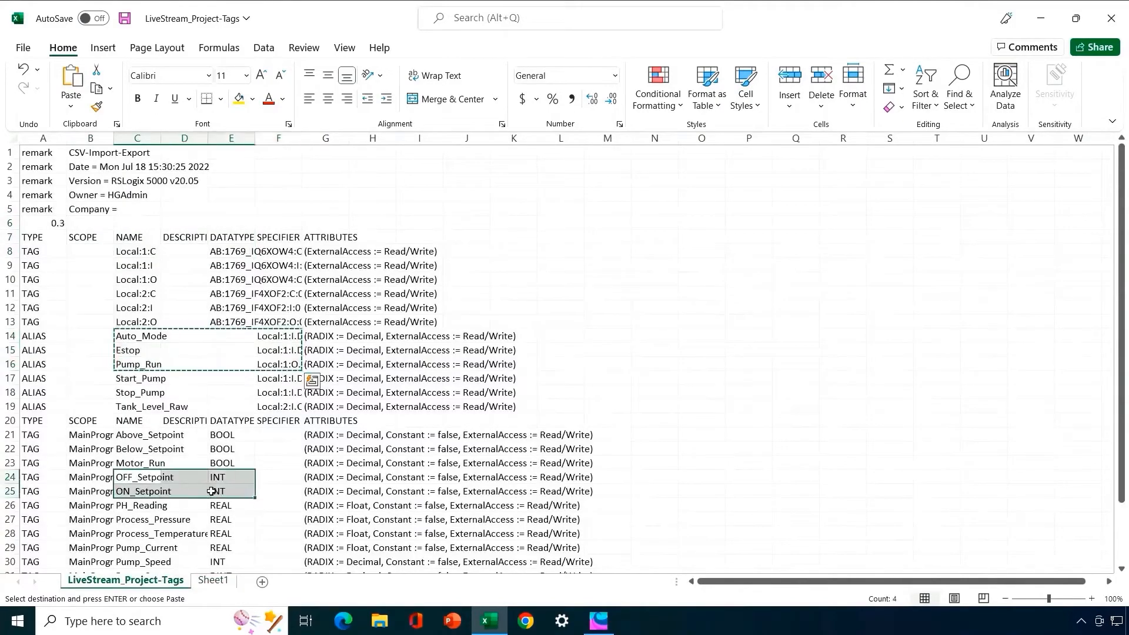
right_click(194, 482)
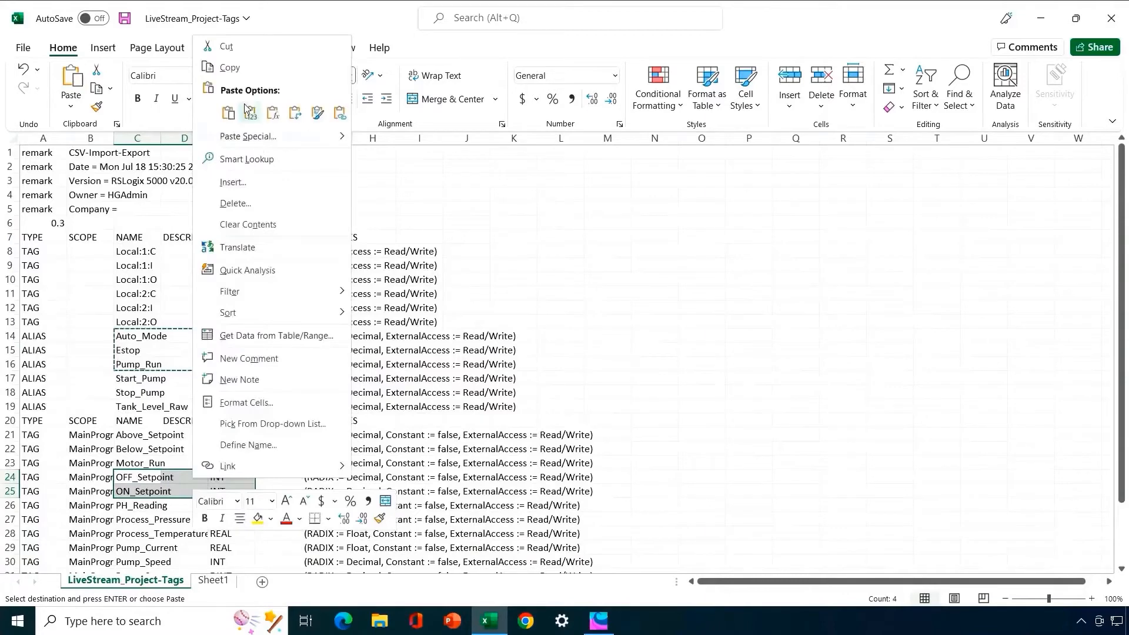
left_click(217, 67)
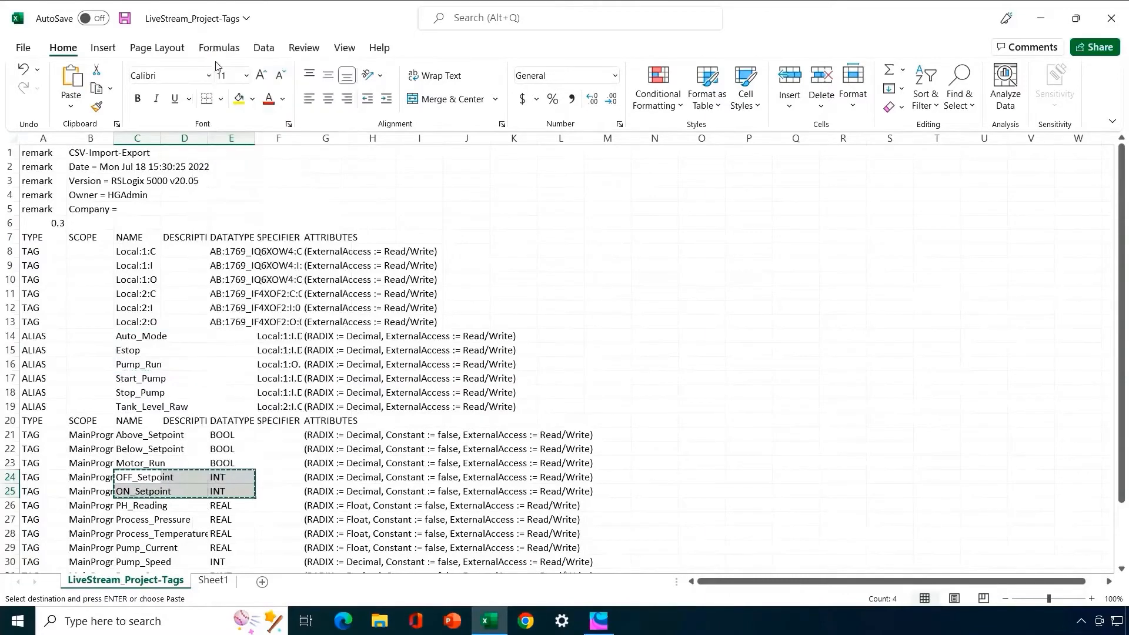
left_click(213, 580)
left_click(106, 294)
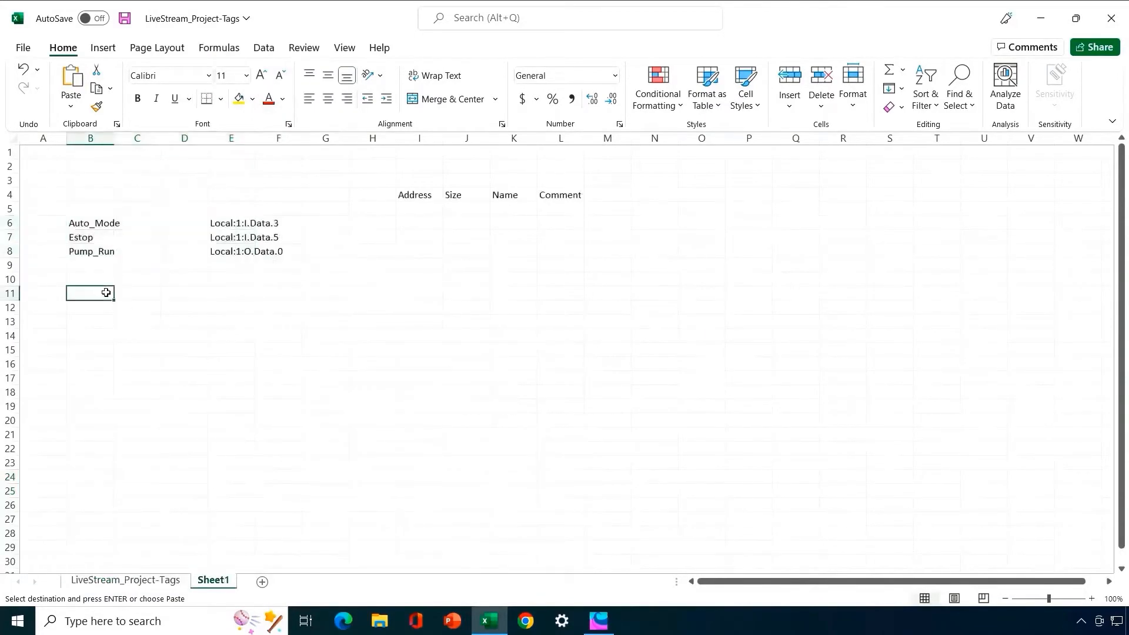
right_click(107, 296)
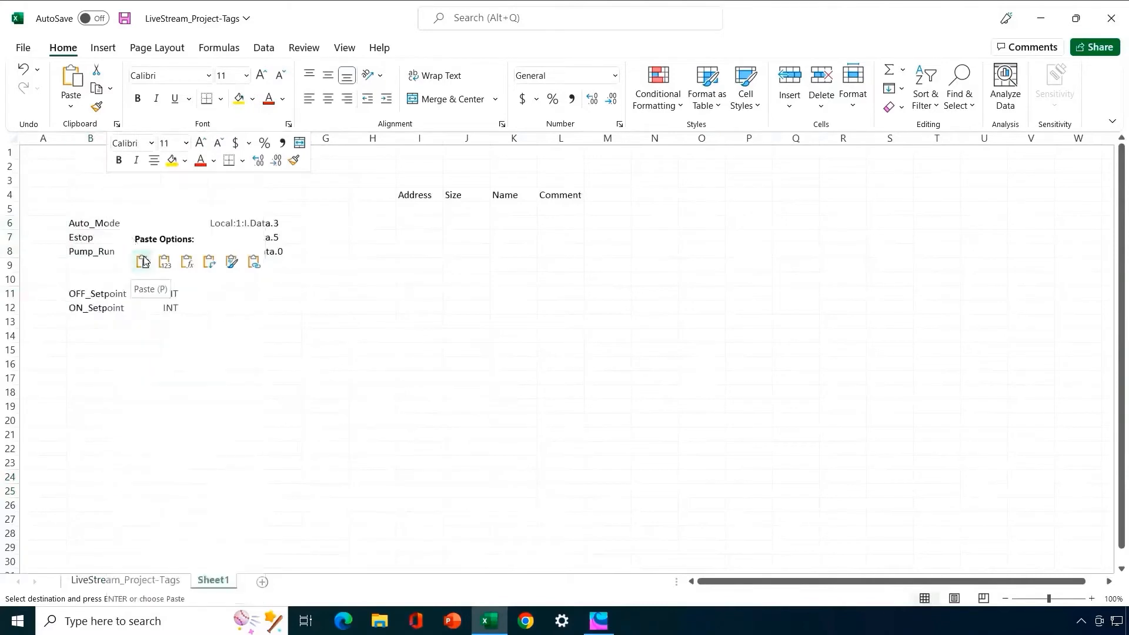
left_click(142, 262)
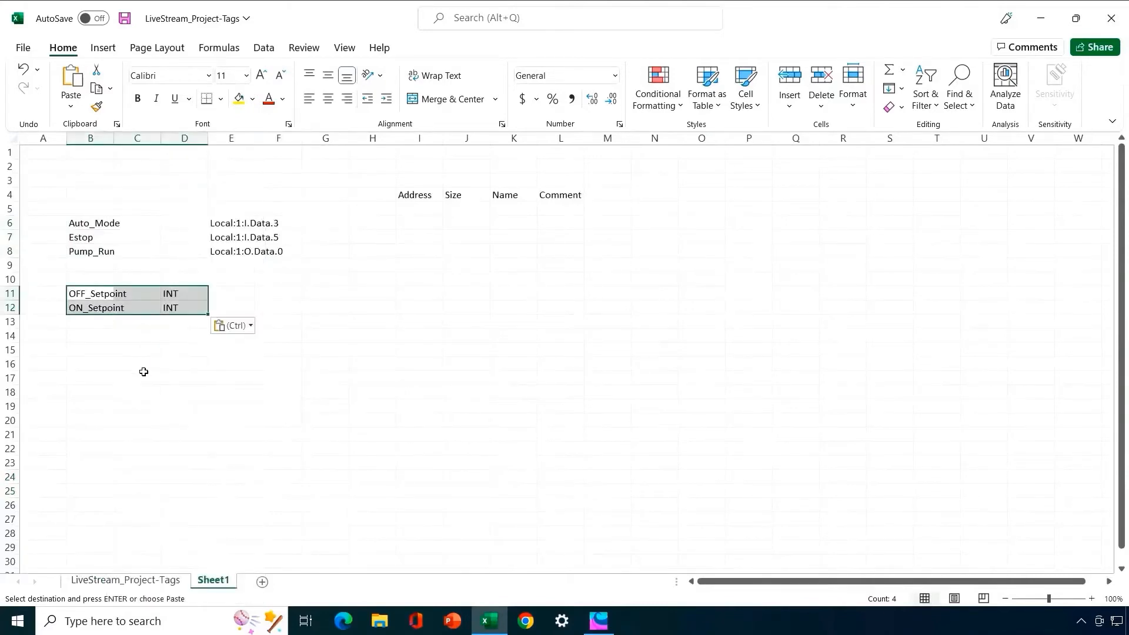
Copy the Tank_Level_Feet tag with its data type to cell B13 of Sheet1, directly below ON_Setpoint
left_click(148, 581)
scroll(152, 497, "down", 2)
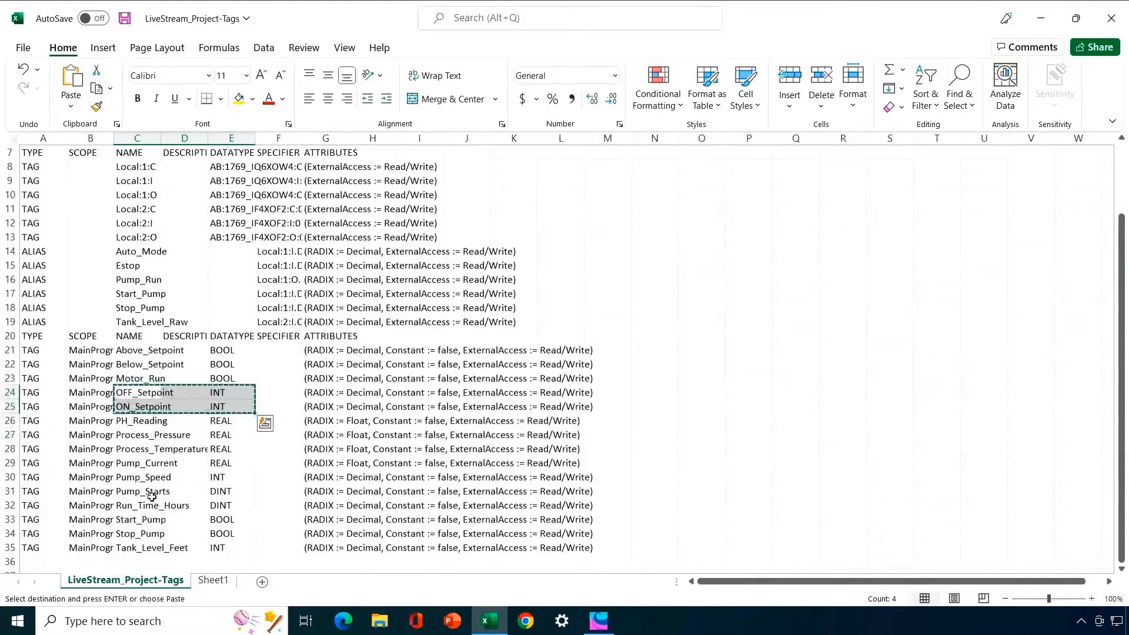
left_click_drag(152, 494, 200, 549)
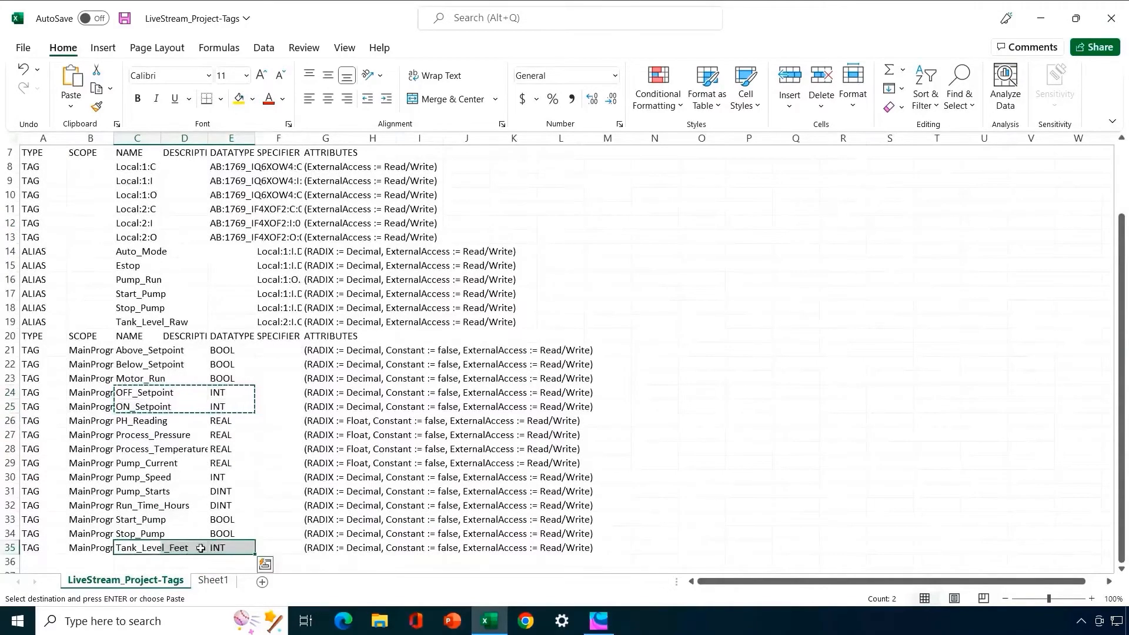
right_click(152, 548)
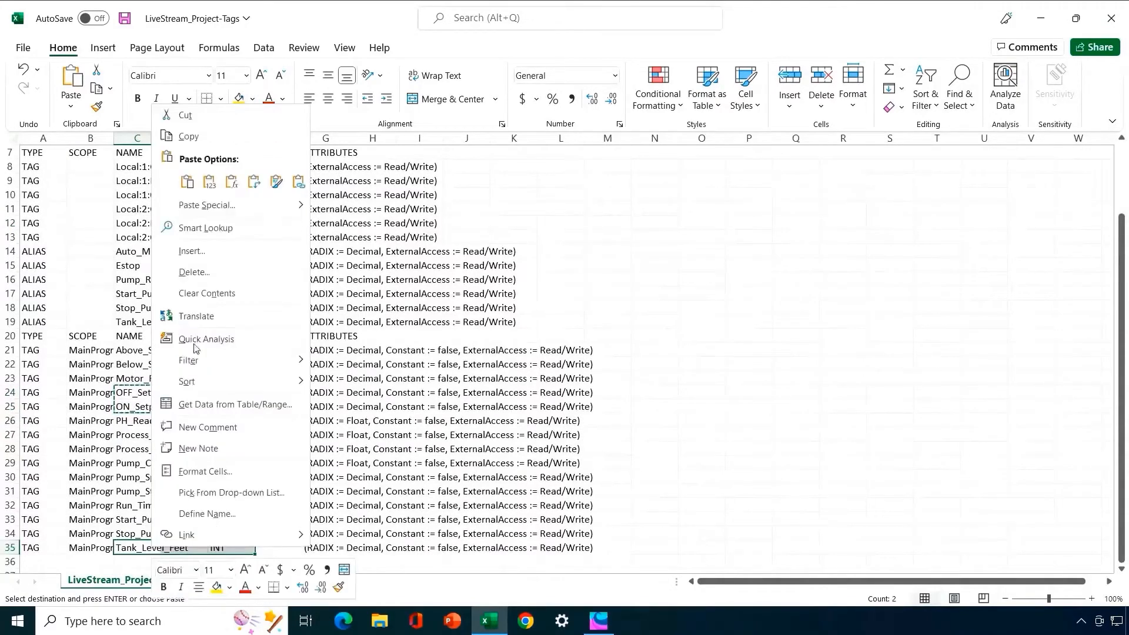
left_click(194, 144)
left_click(213, 581)
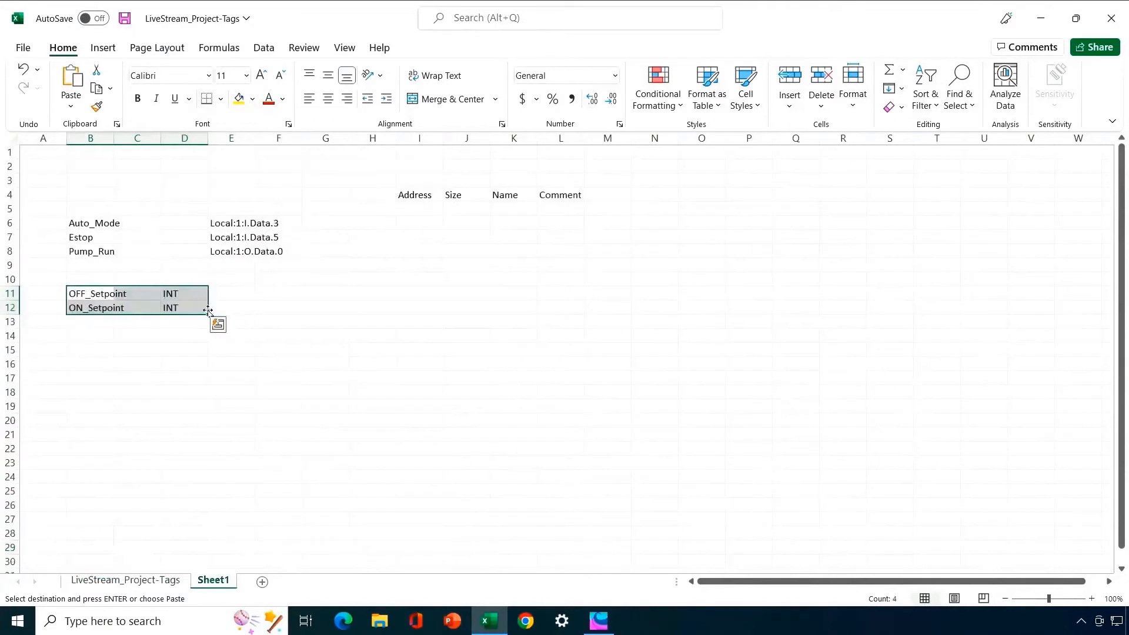
left_click(94, 321)
right_click(94, 321)
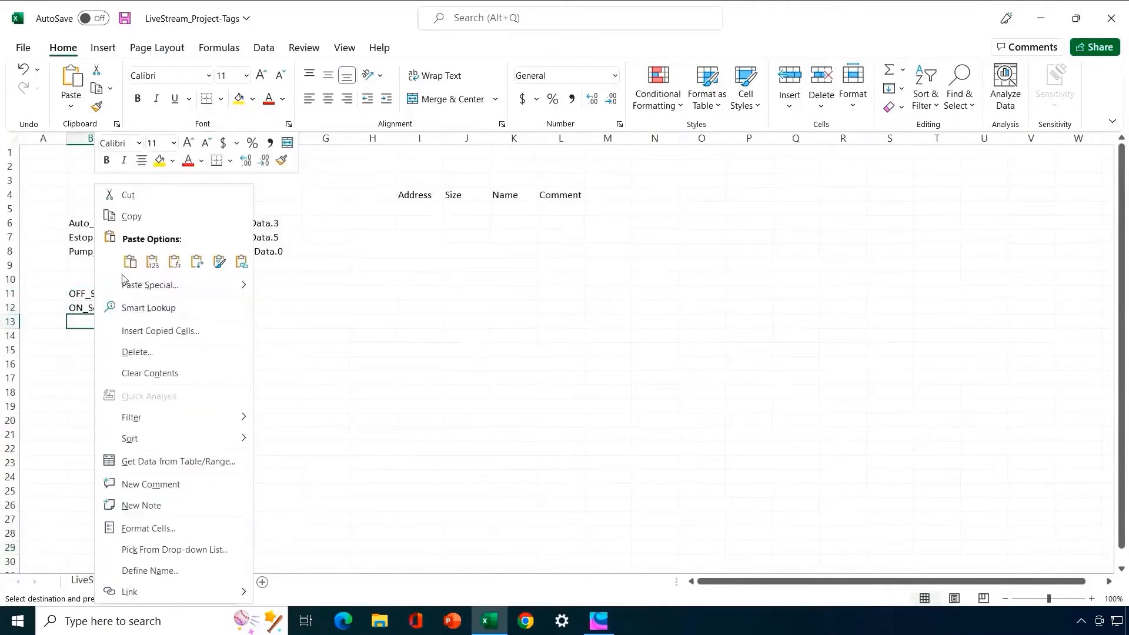
left_click(132, 261)
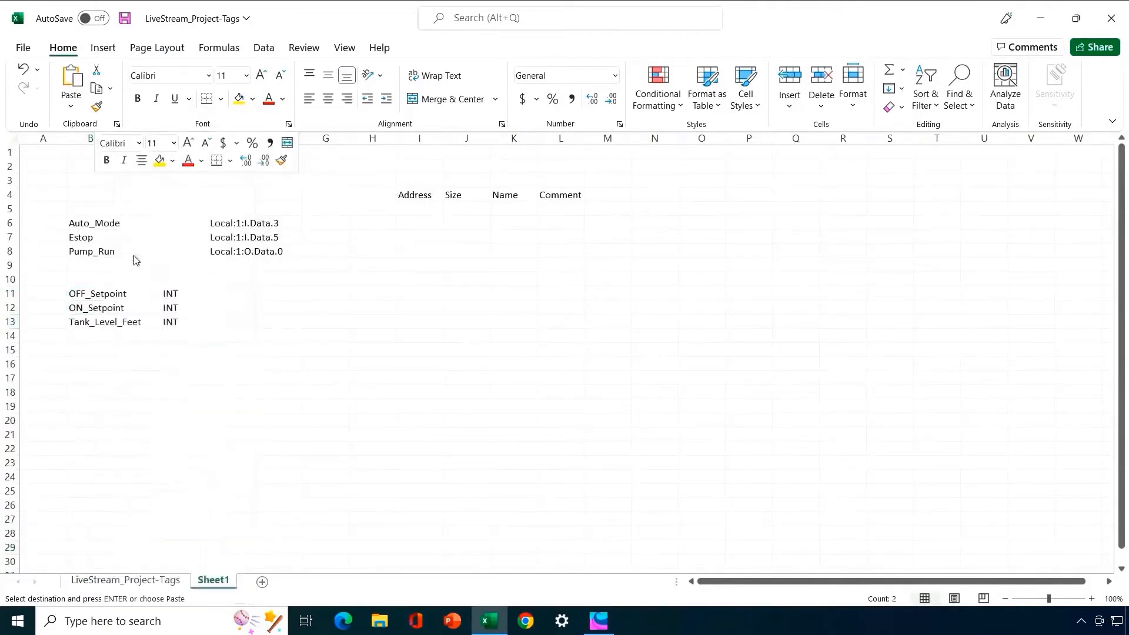
left_click(194, 431)
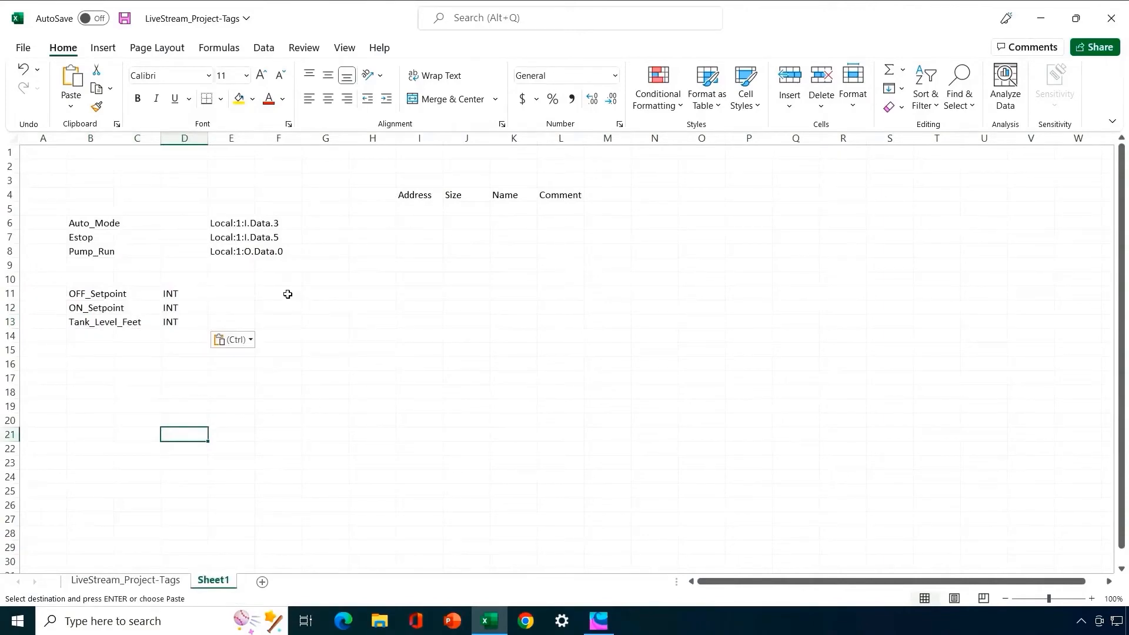
Fill the Address column in I5:I10 with the register series %R1001 to %R1006, widening the column slightly
left_click(432, 207)
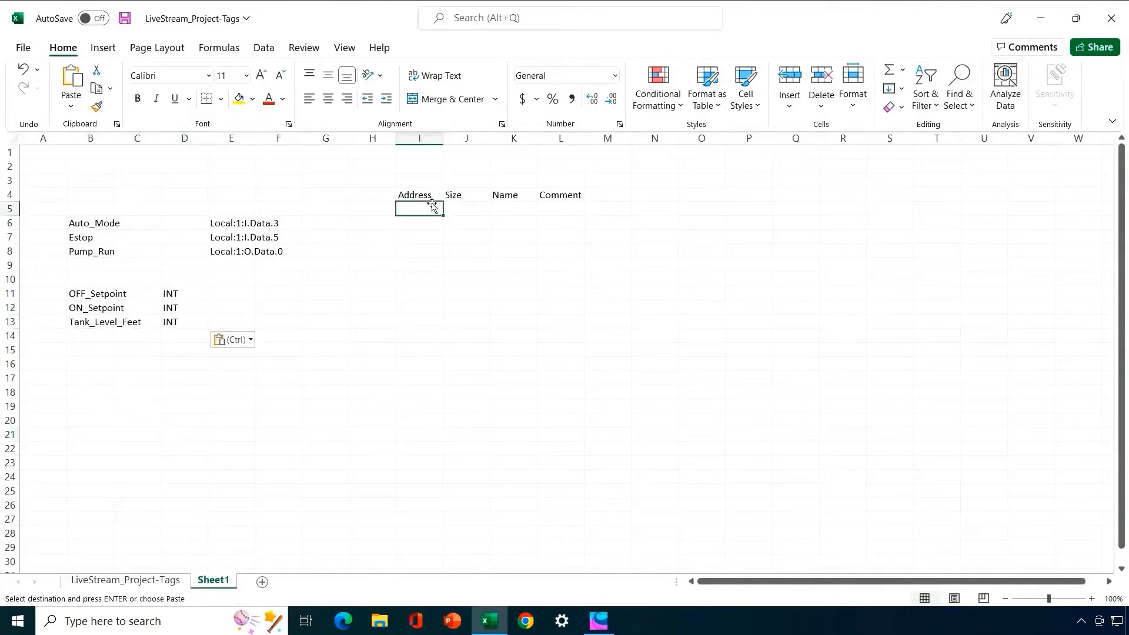
type("%R1001")
key("Return")
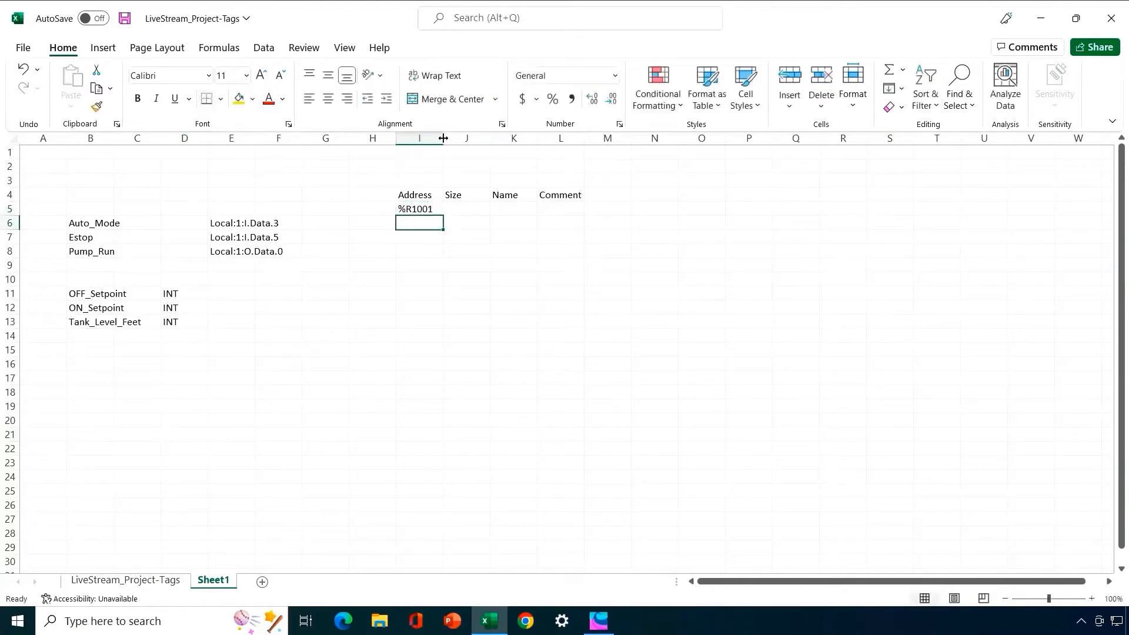
left_click_drag(443, 138, 455, 138)
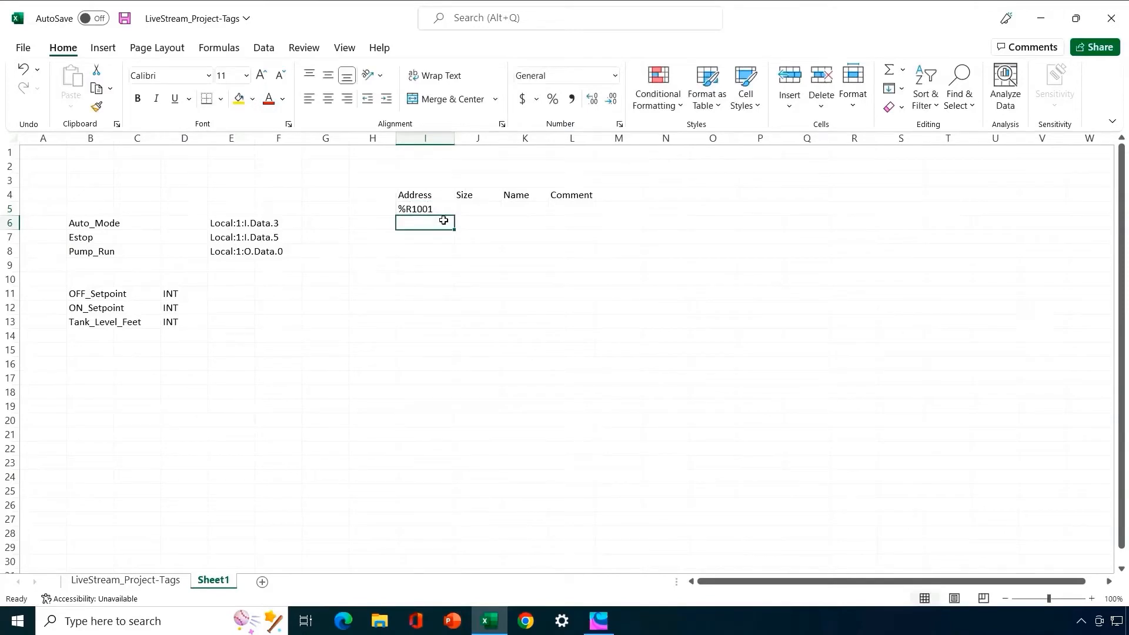
type("%R1002")
key("Return")
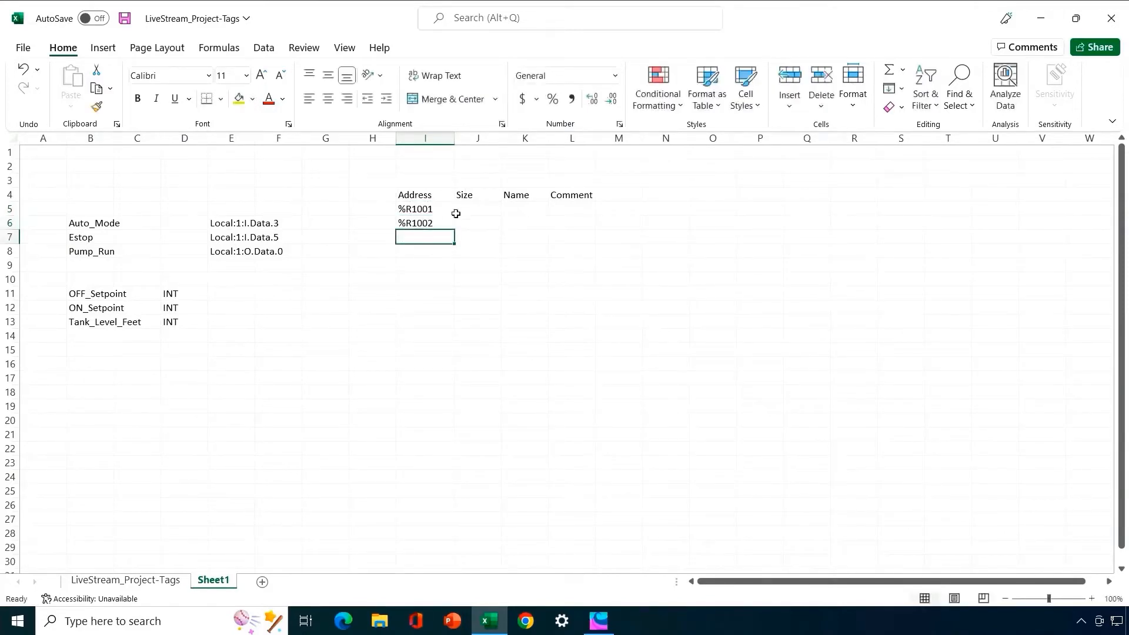
left_click_drag(433, 211, 454, 285)
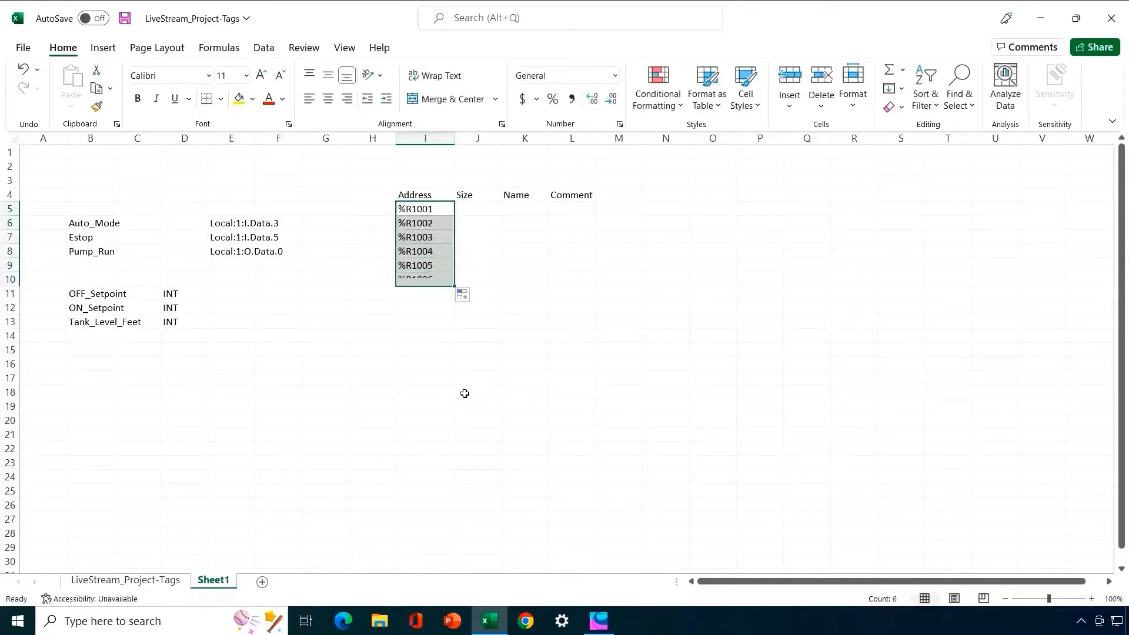
Widen the Name column and copy the Auto_Mode and Estop tag names into K5:K6
left_click(465, 394)
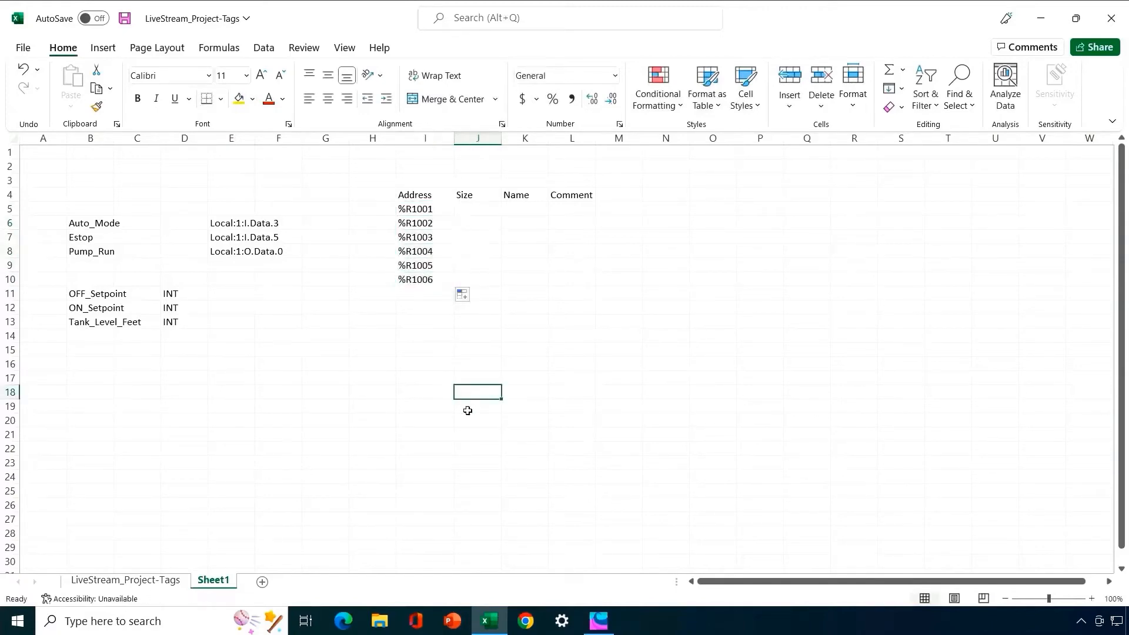
left_click_drag(547, 140, 610, 141)
left_click(79, 222)
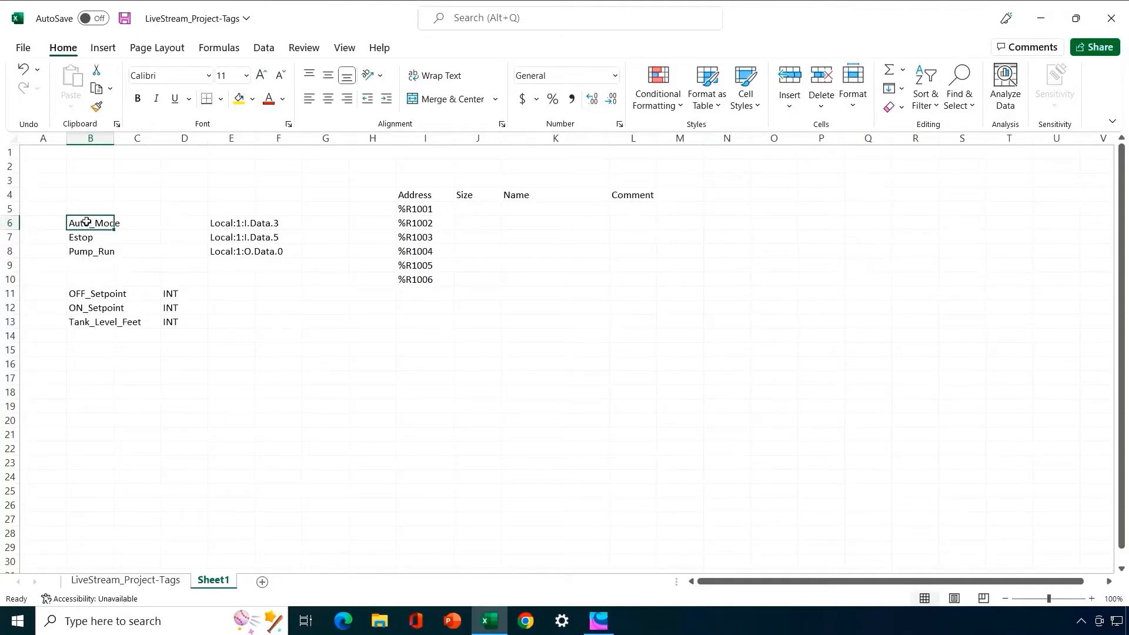
left_click_drag(86, 222, 83, 235)
key("ctrl+c")
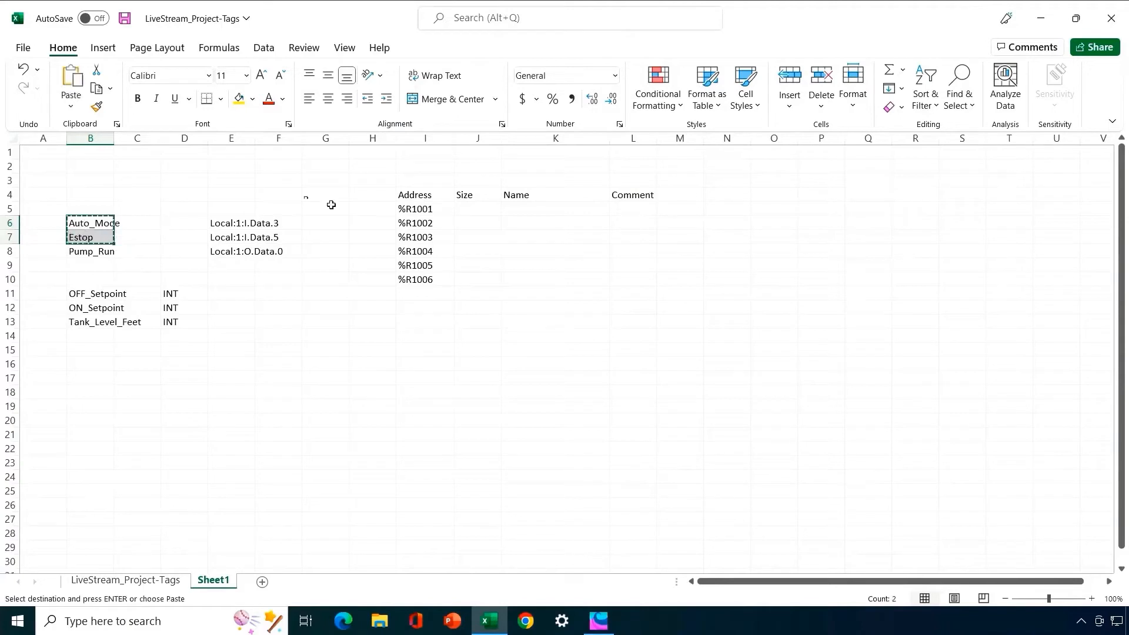
left_click(516, 206)
key("ctrl+v")
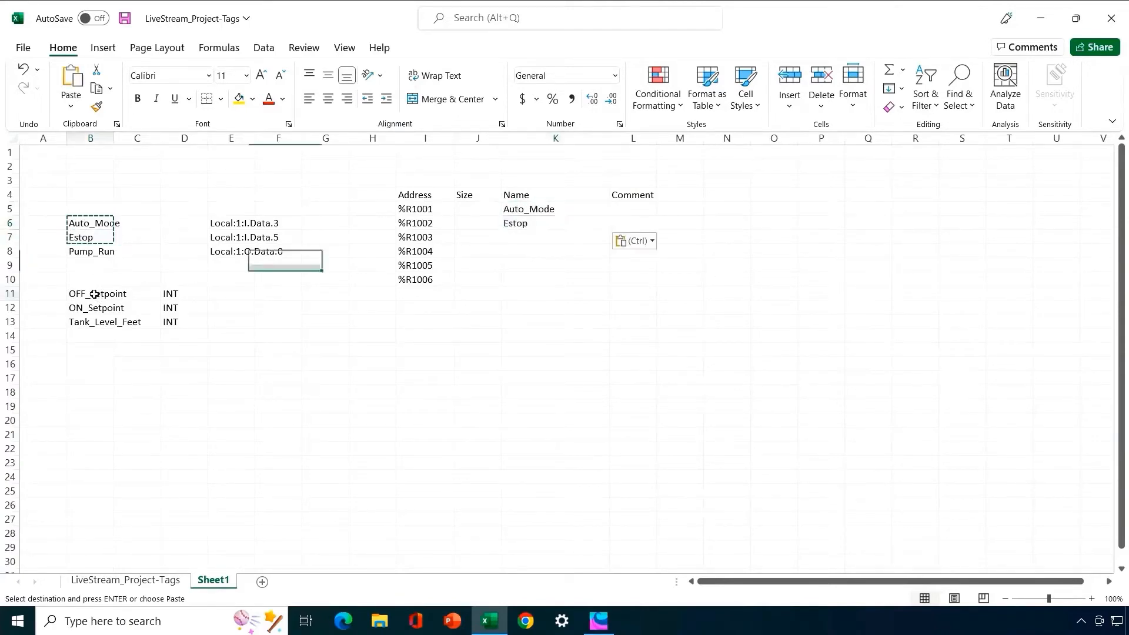
Copy the OFF_Setpoint, ON_Setpoint and Tank_Level_Feet names into K7:K9 of the Name column
left_click_drag(99, 297, 87, 316)
key("ctrl+c")
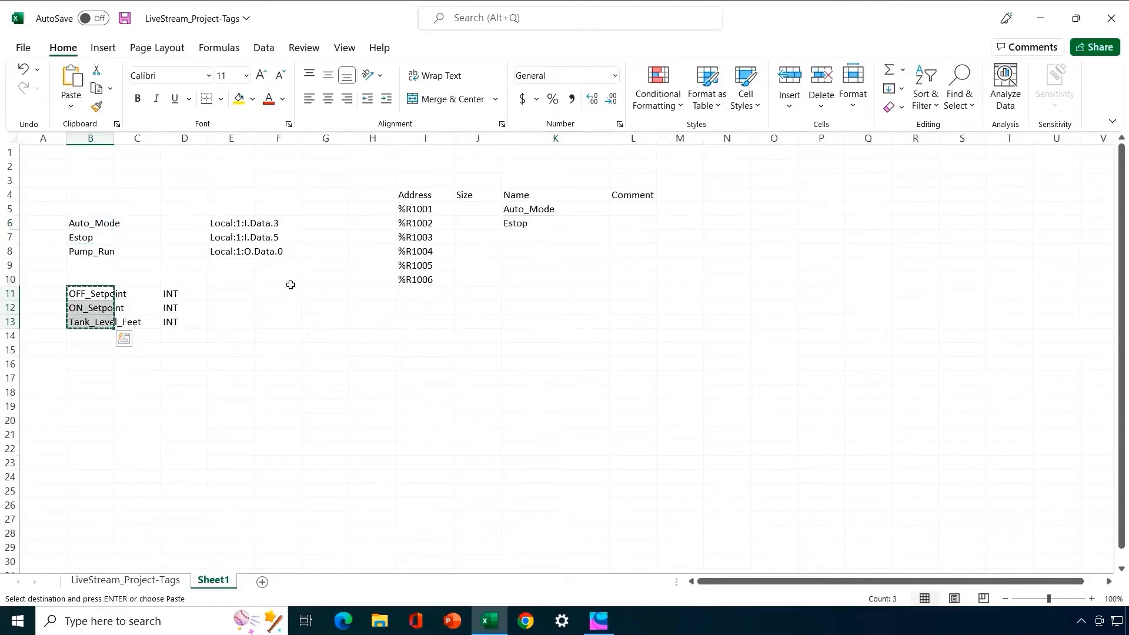
left_click(511, 236)
key("ctrl+v")
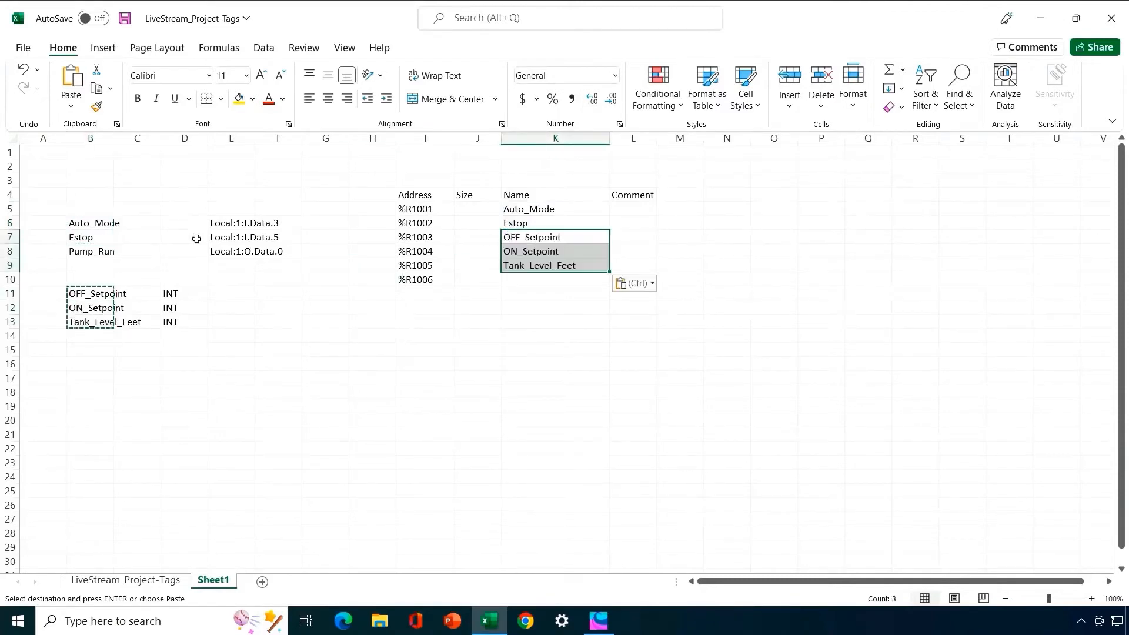
Copy the Pump_Run tag name into cell K10, below Tank_Level_Feet
left_click(85, 251)
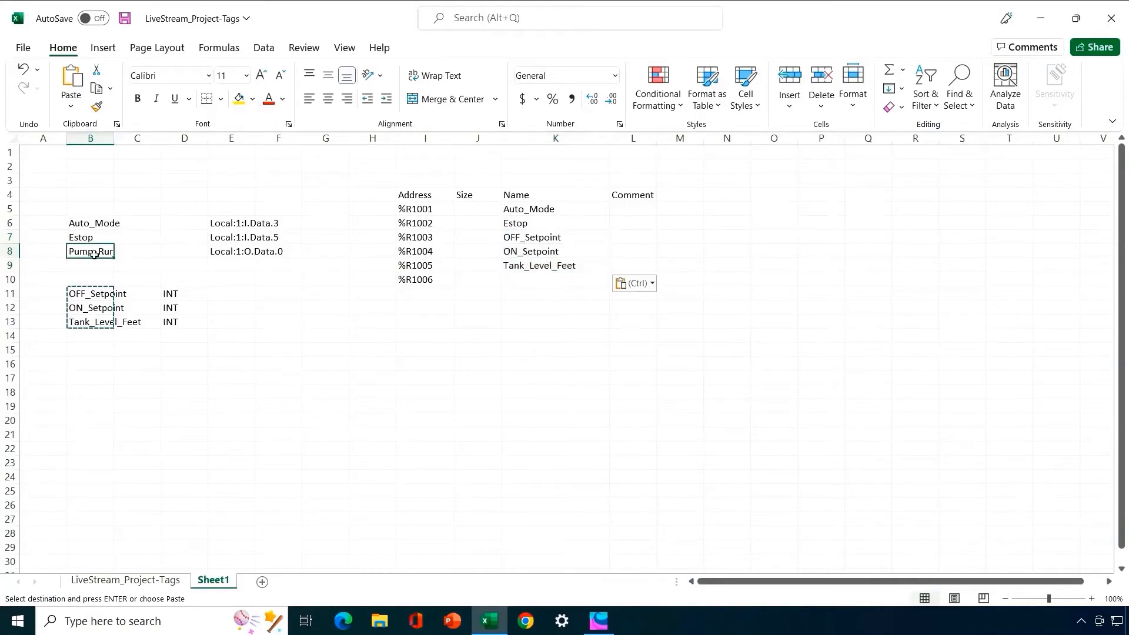
key("ctrl+c")
left_click(533, 277)
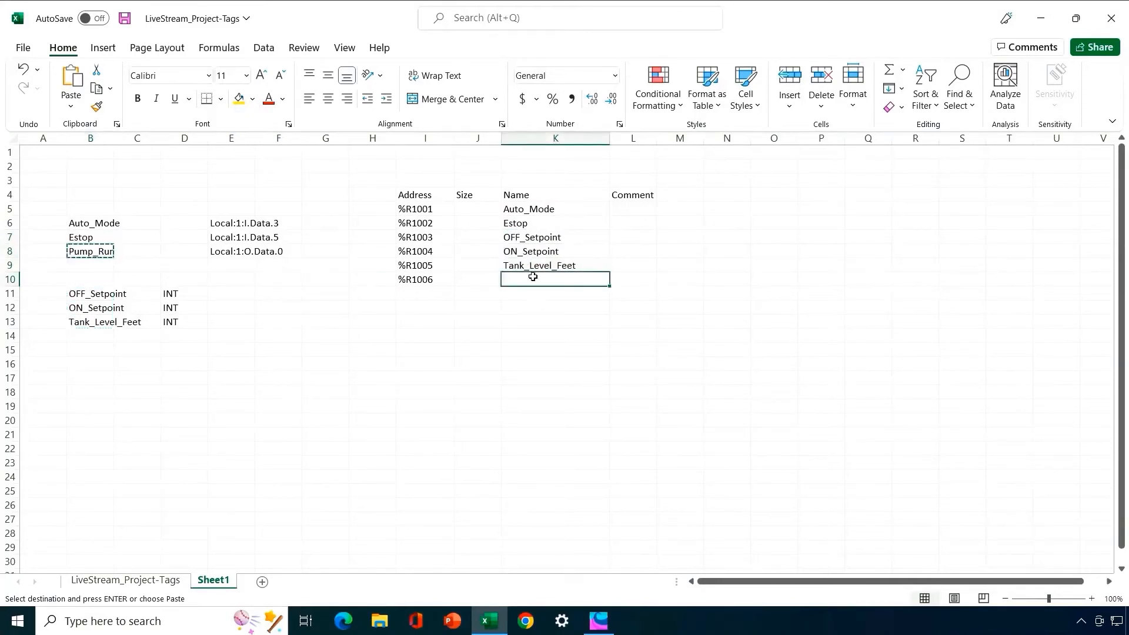
key("ctrl+v")
left_click(524, 338)
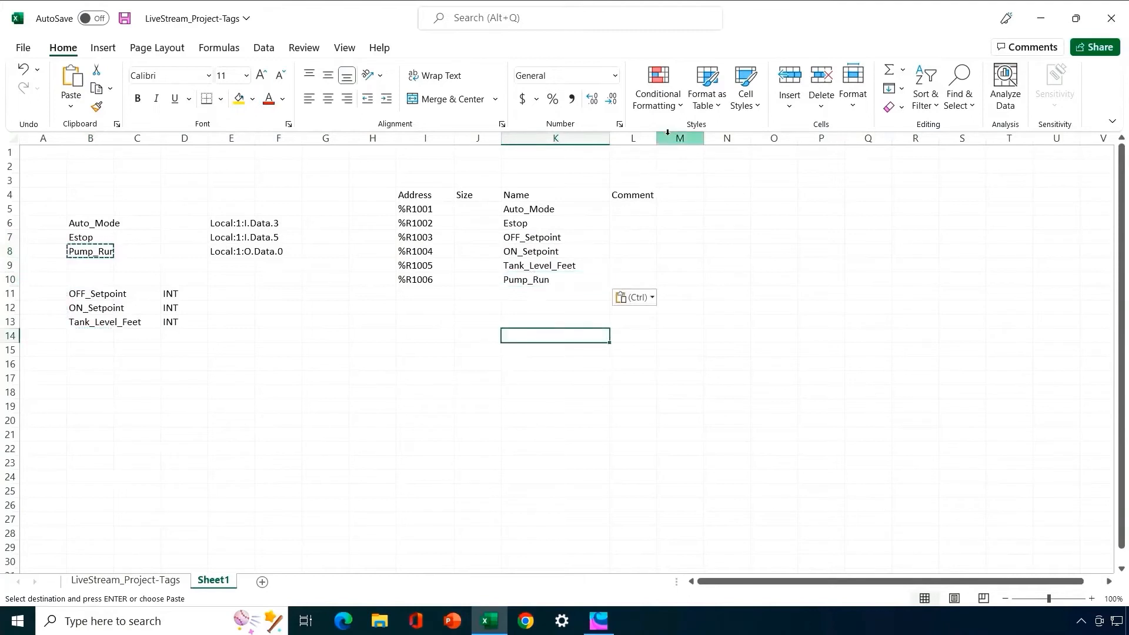
Widen the Comment column and fill L5:L10 with "Imported from Rockwell"
left_click_drag(654, 134, 777, 168)
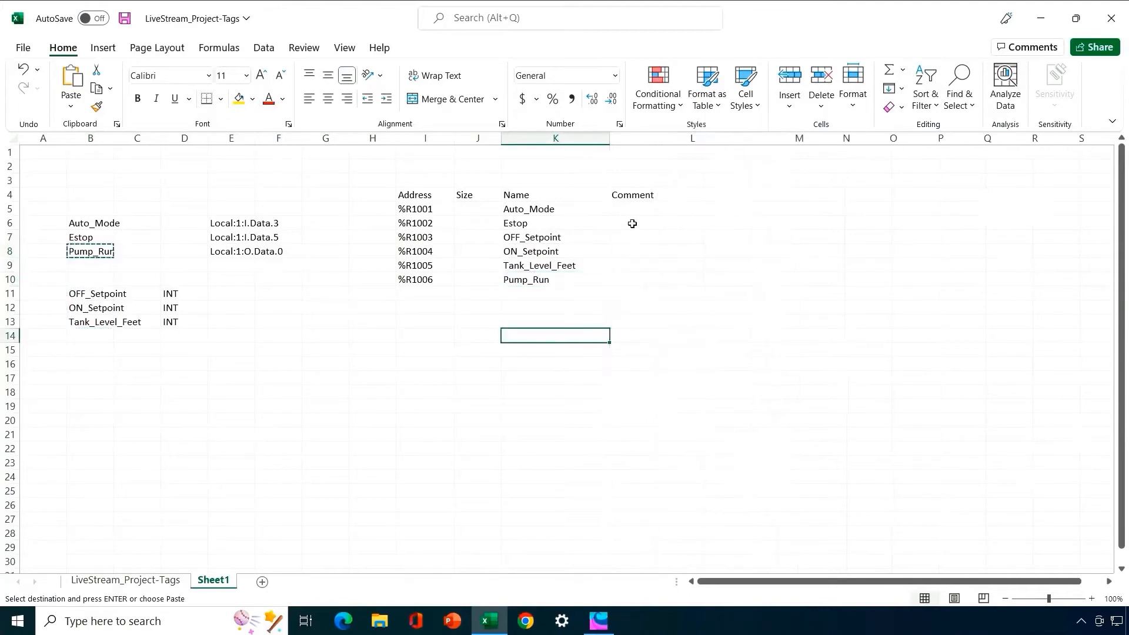
left_click(635, 207)
type("Imported fro")
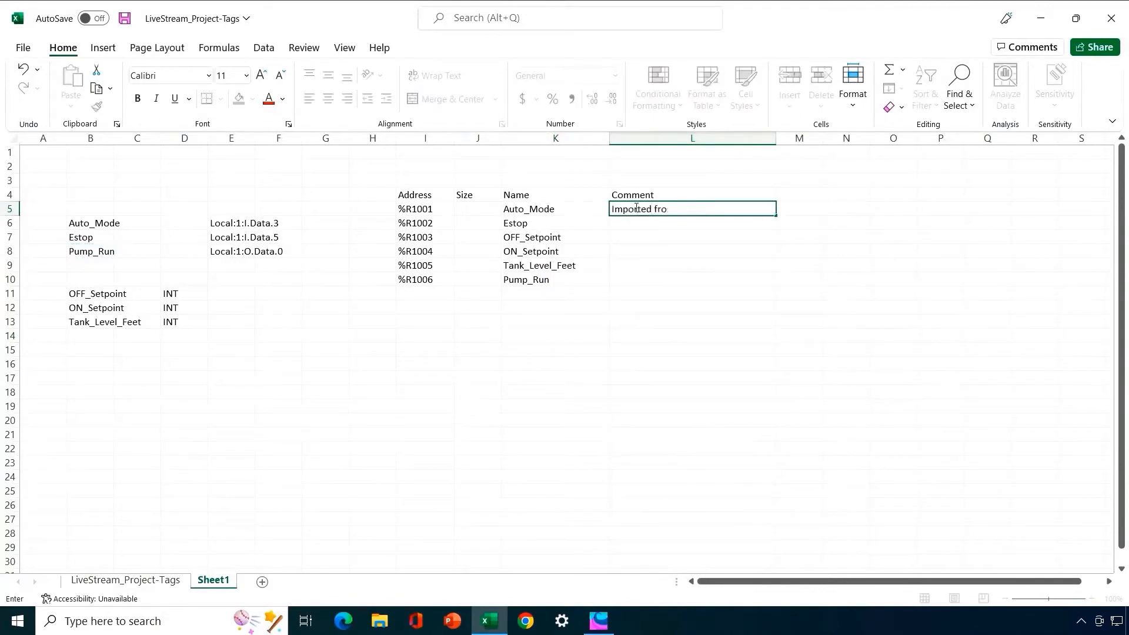
type("m Rockwell")
key("Return")
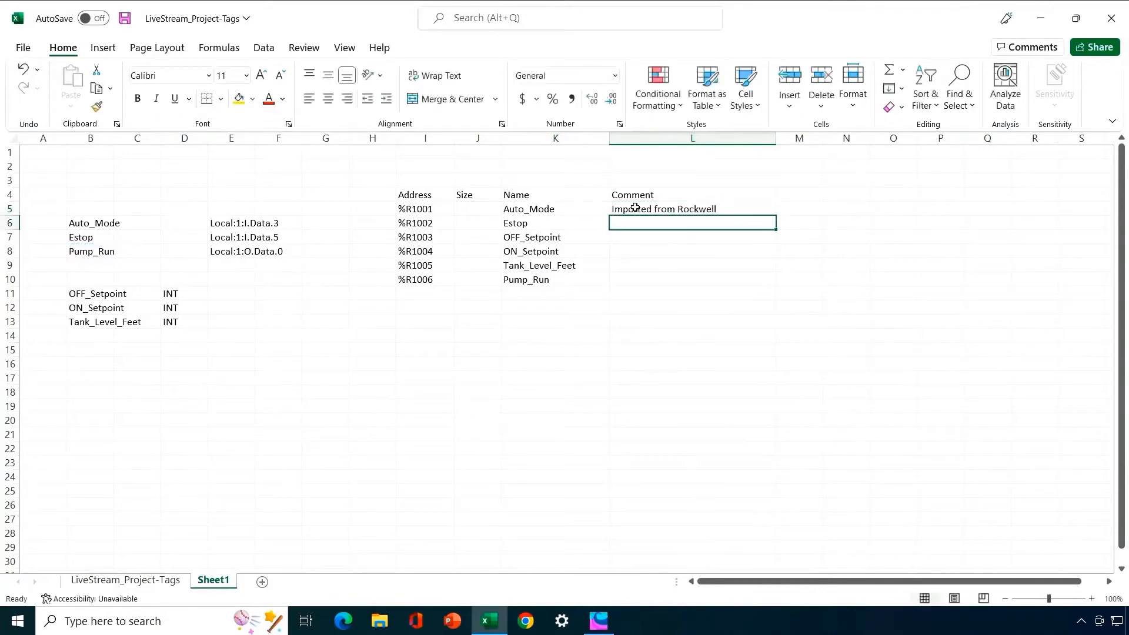
left_click(658, 209)
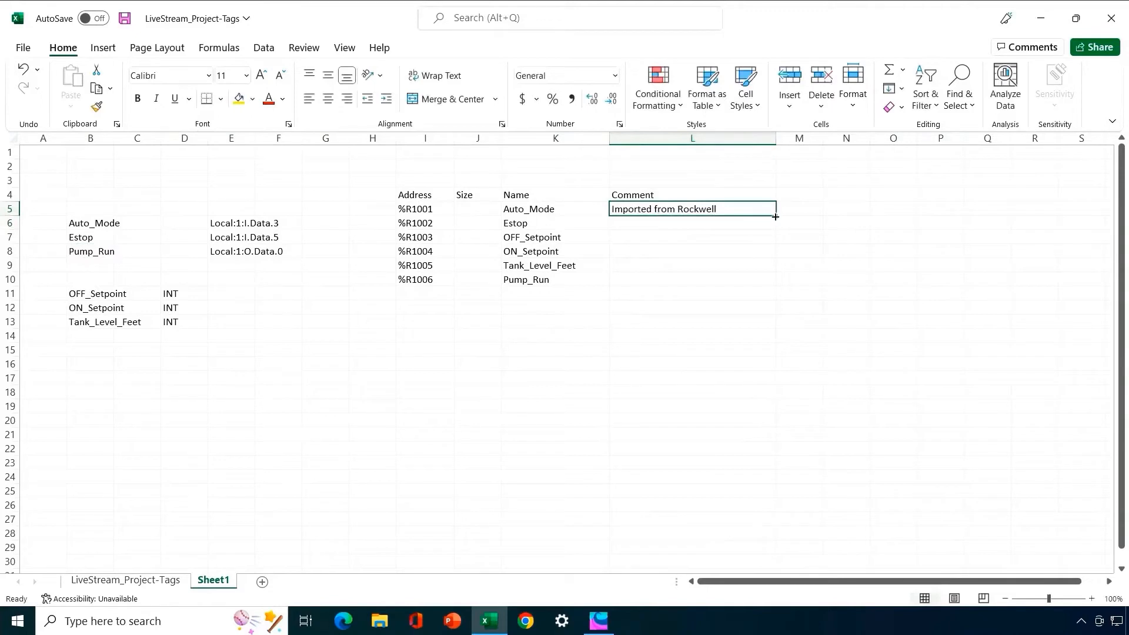
left_click_drag(776, 217, 771, 280)
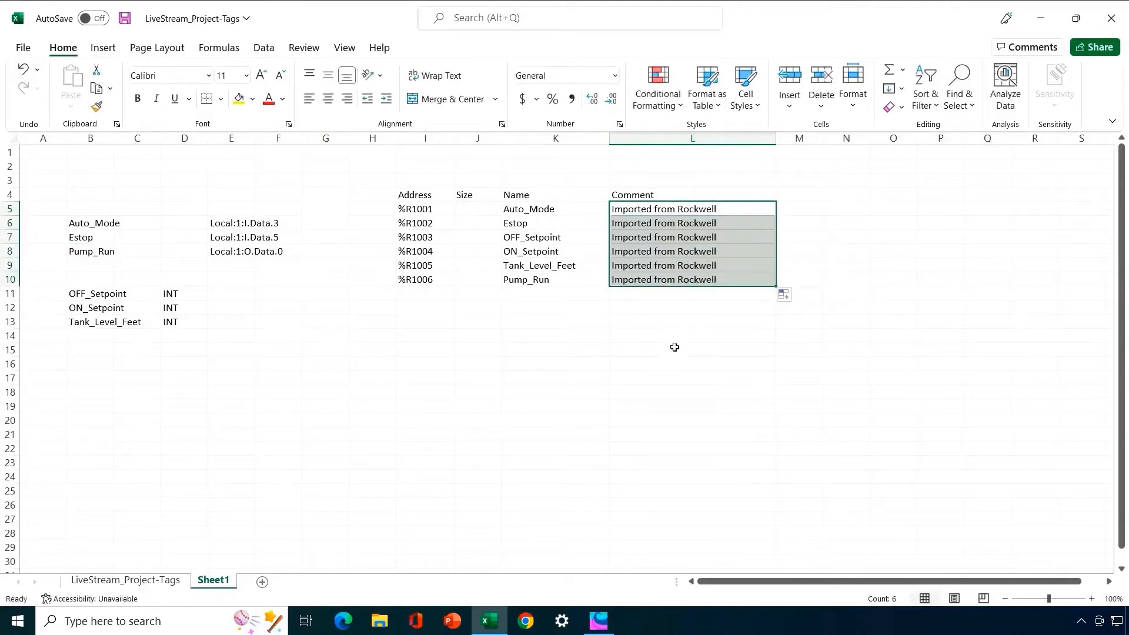
left_click(635, 362)
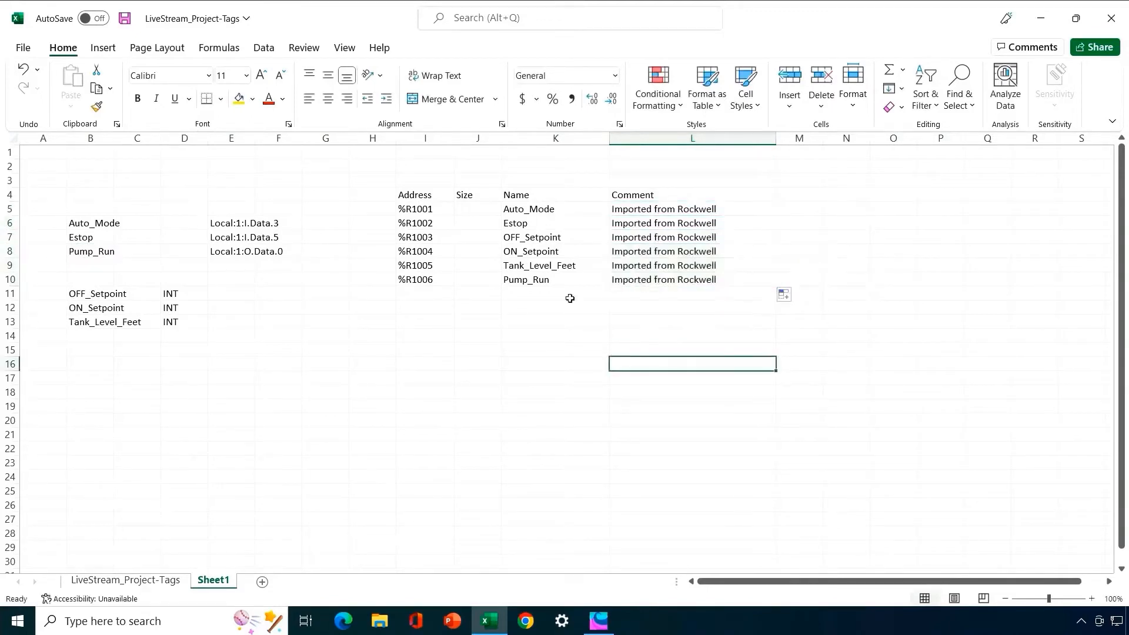
Fill the Size column in J5:J10 with "16-bit" for all six registers
left_click(480, 210)
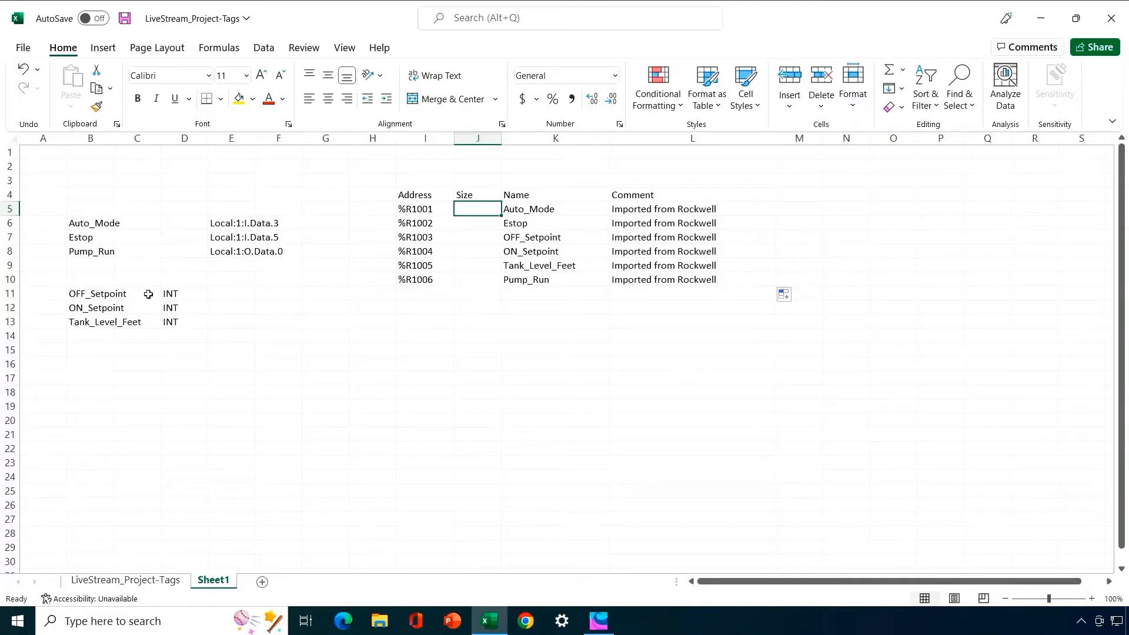
type("16")
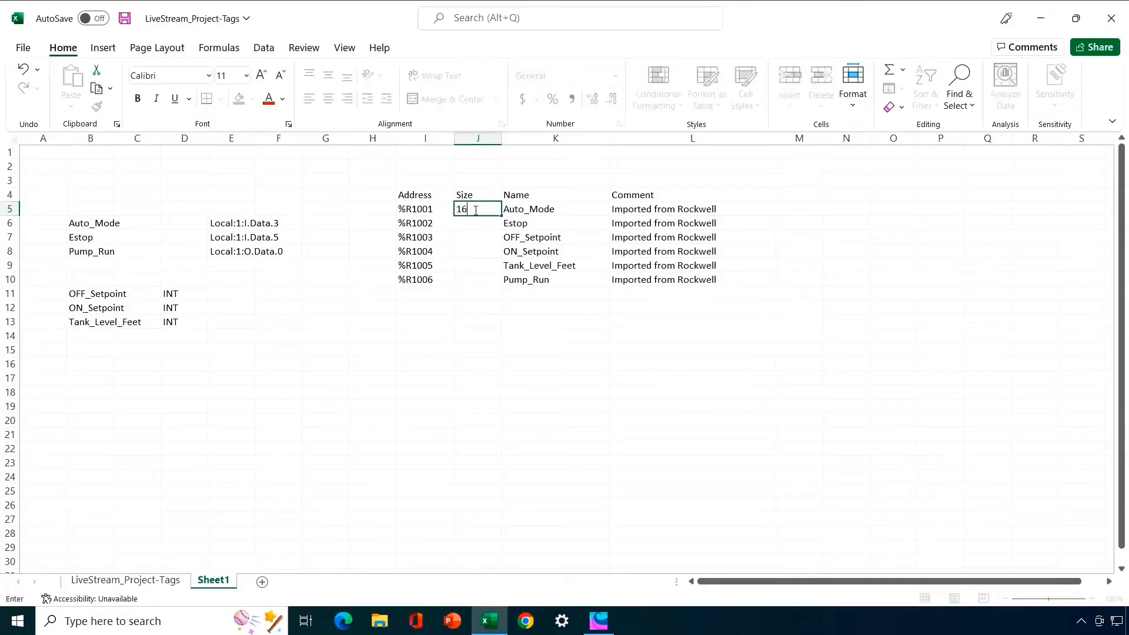
type("-bit")
key("Return")
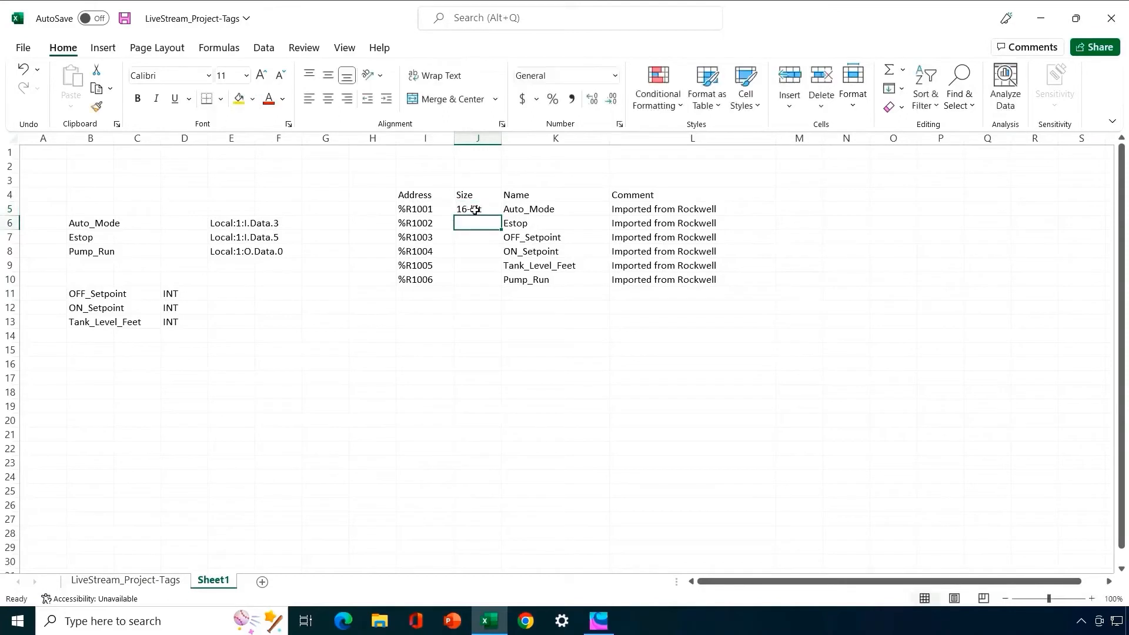
left_click(475, 210)
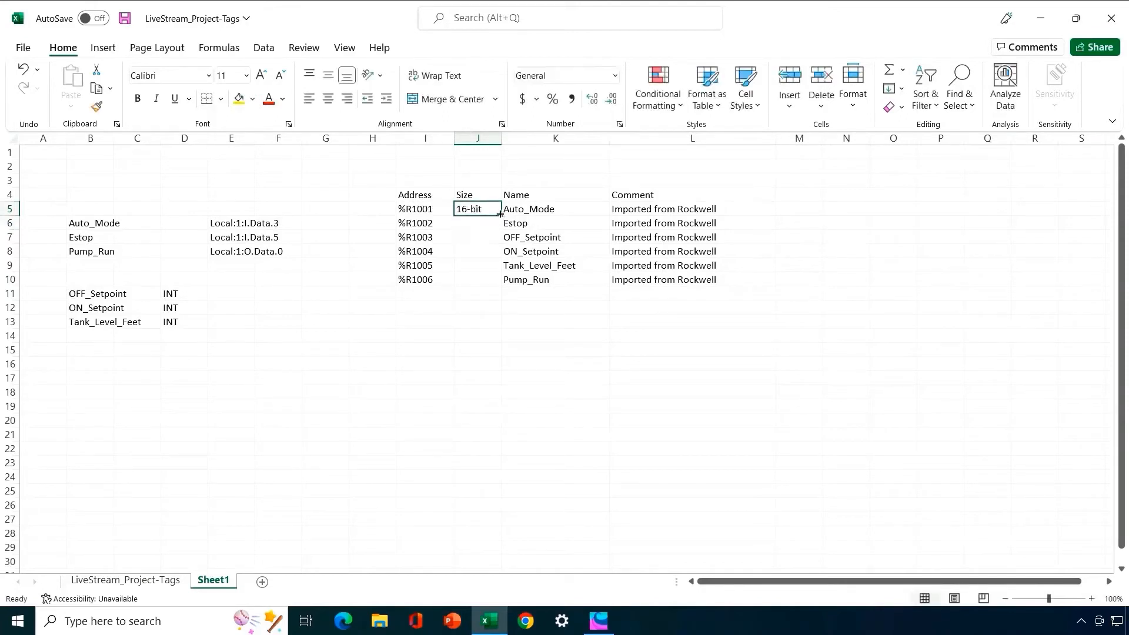
left_click_drag(499, 216, 507, 288)
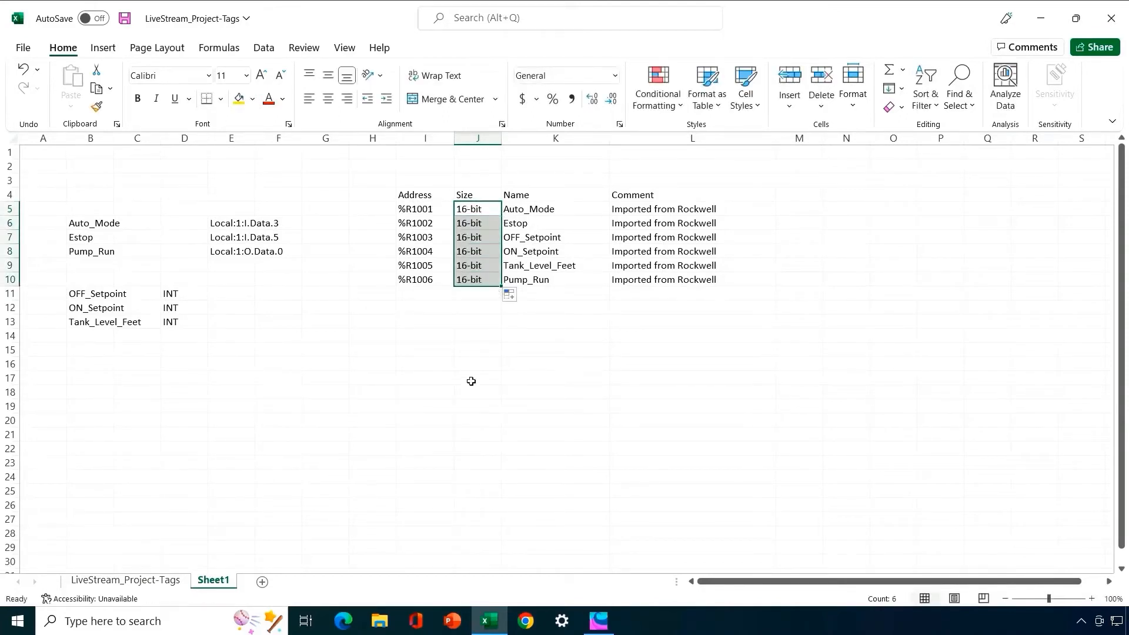
left_click(471, 382)
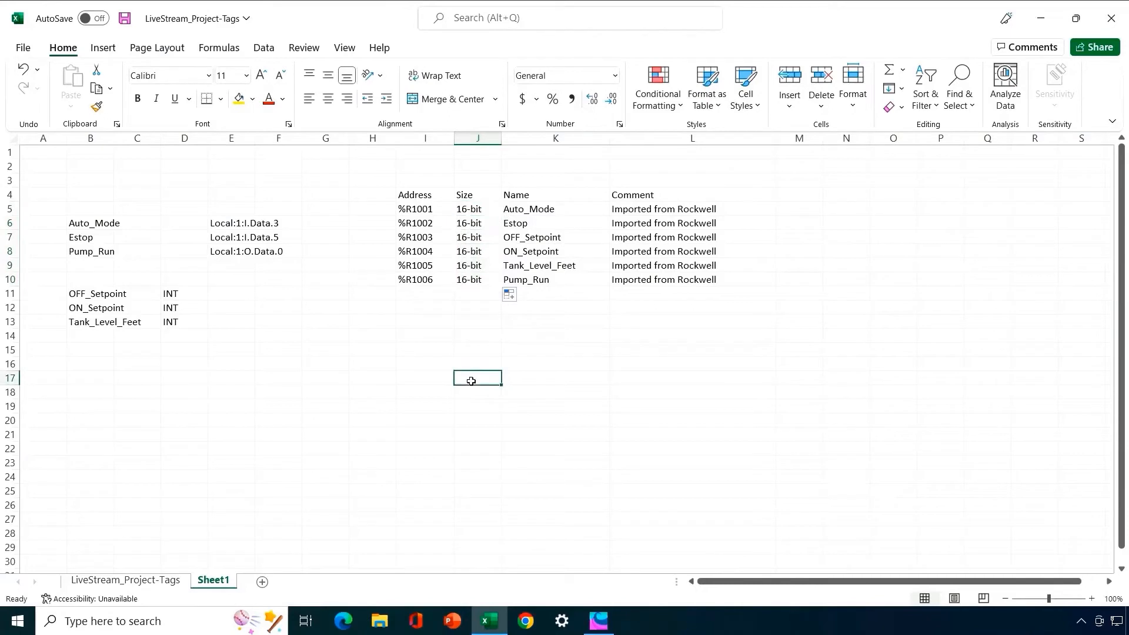
Add a row 11 entry with address %S7, size 1-bit and name ALW_ON
left_click(423, 291)
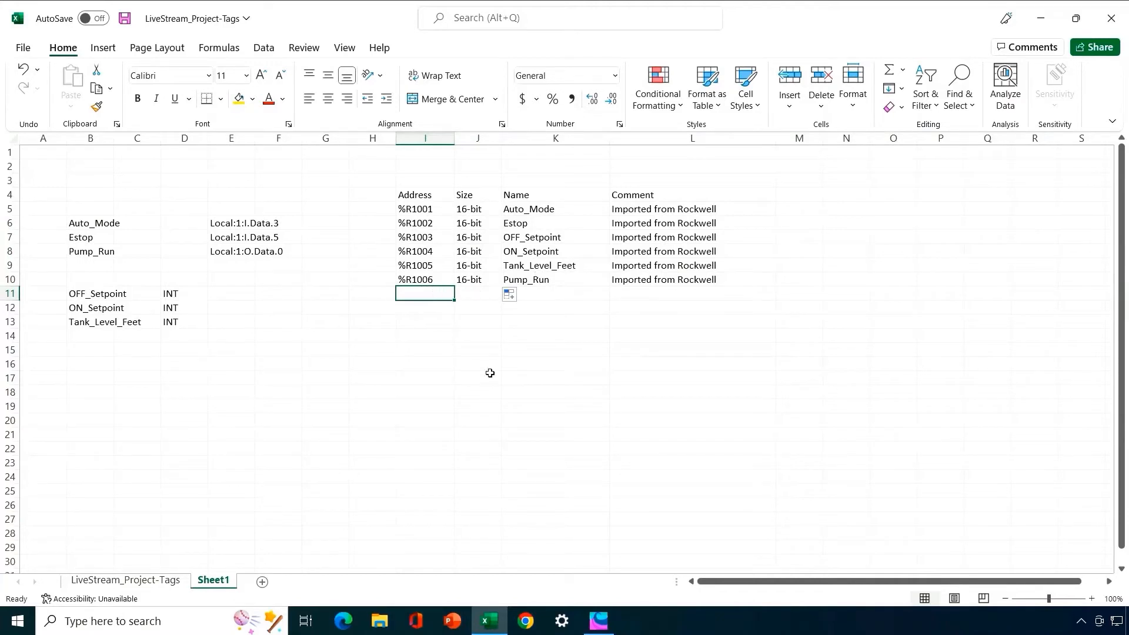
type("%S7")
key("Tab")
type("1-b")
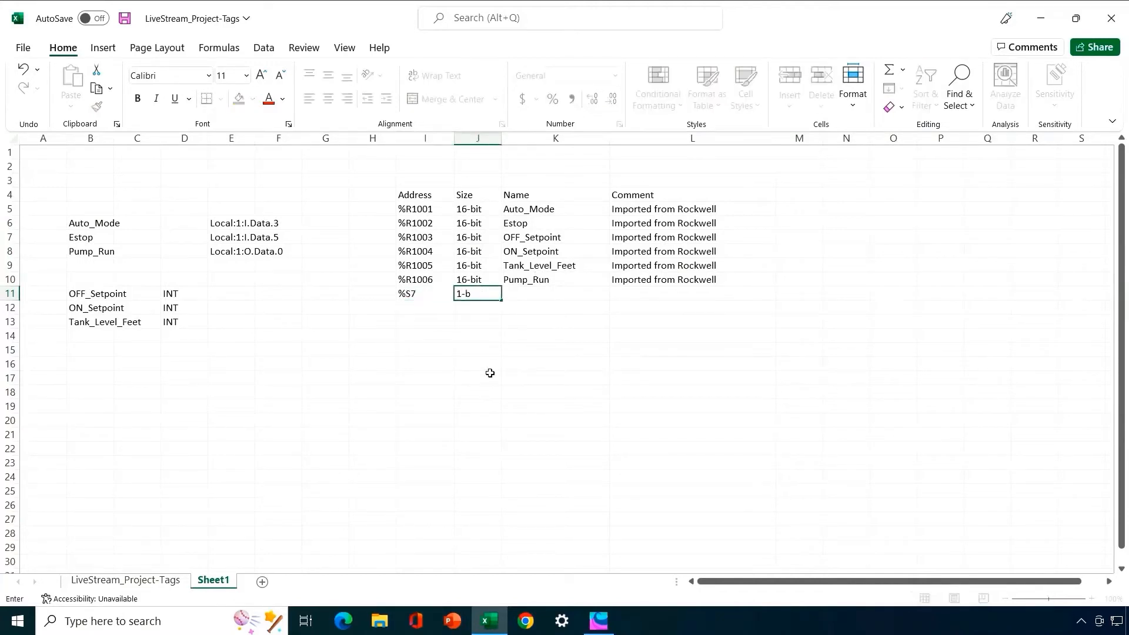
key("Tab")
type("A")
type("_ON")
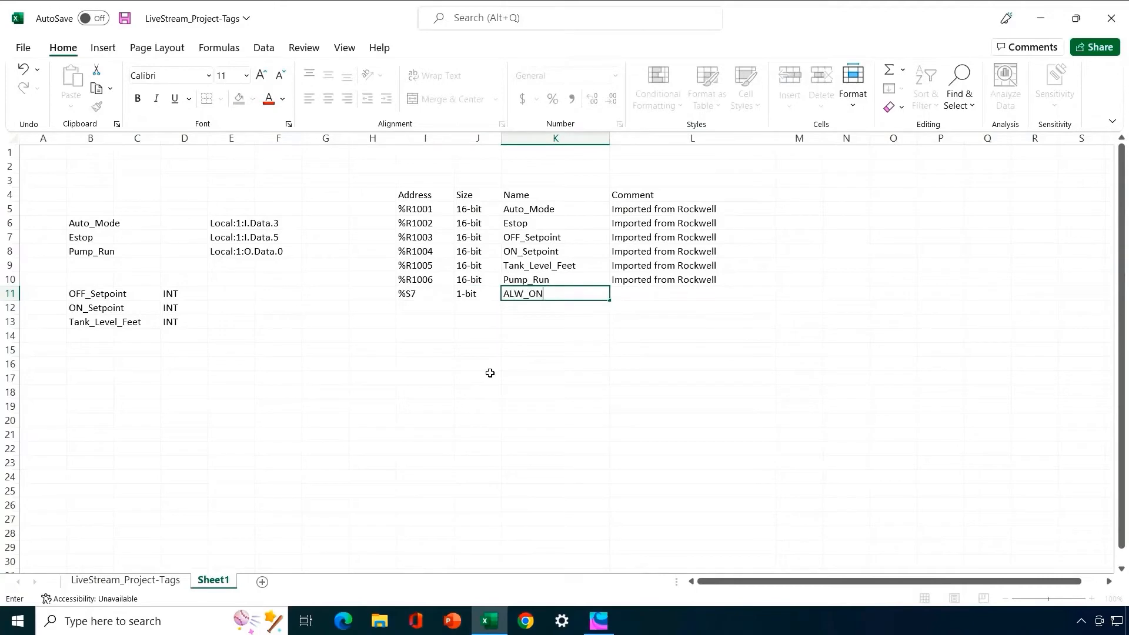
key("Return")
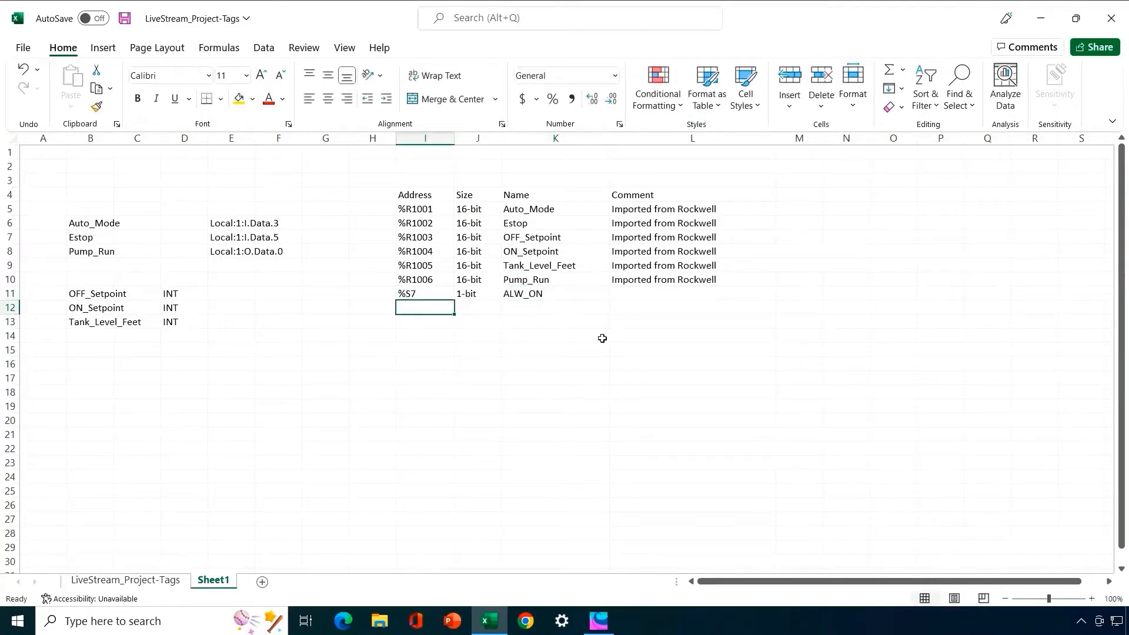
Copy the register list in I5:L11, without its header row, and switch to Cscape
left_click_drag(439, 210, 666, 290)
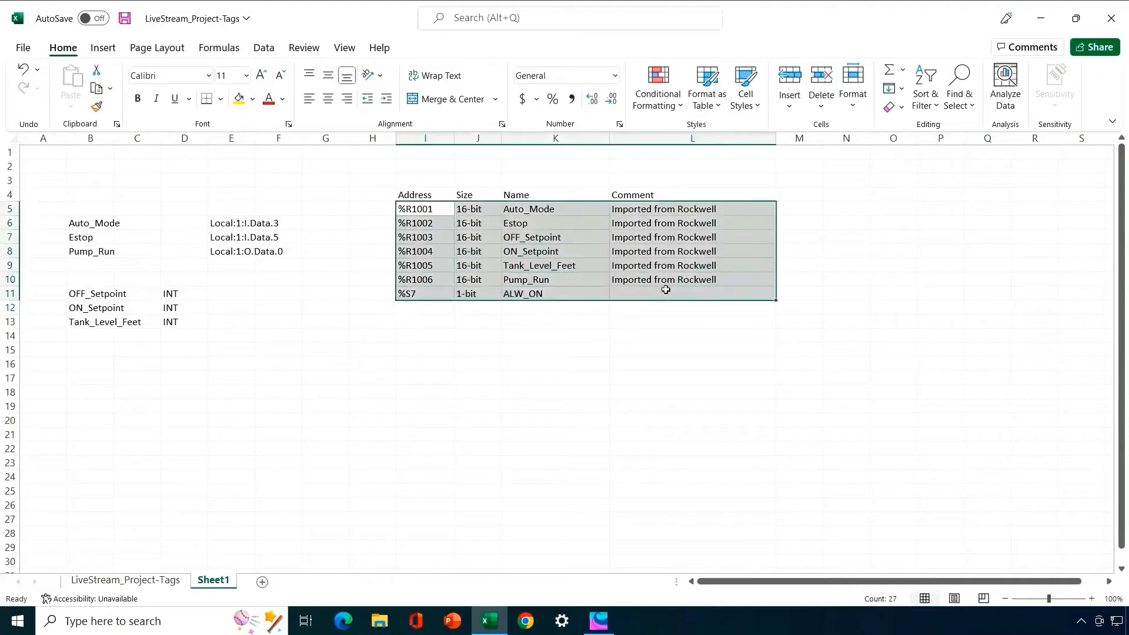
right_click(635, 273)
left_click(672, 197)
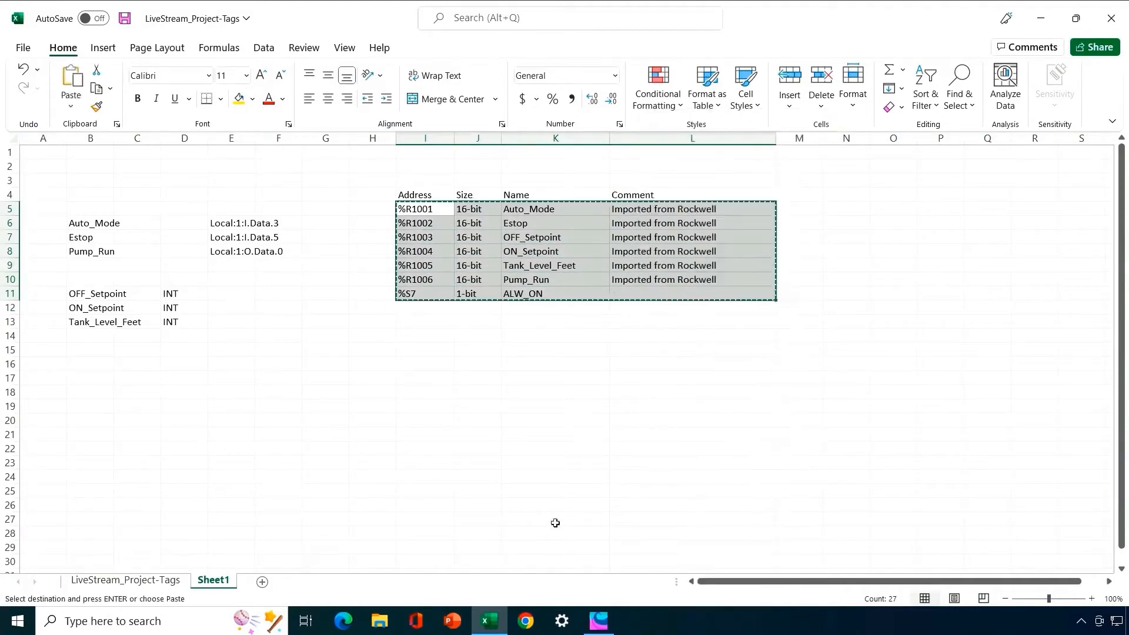
left_click(599, 621)
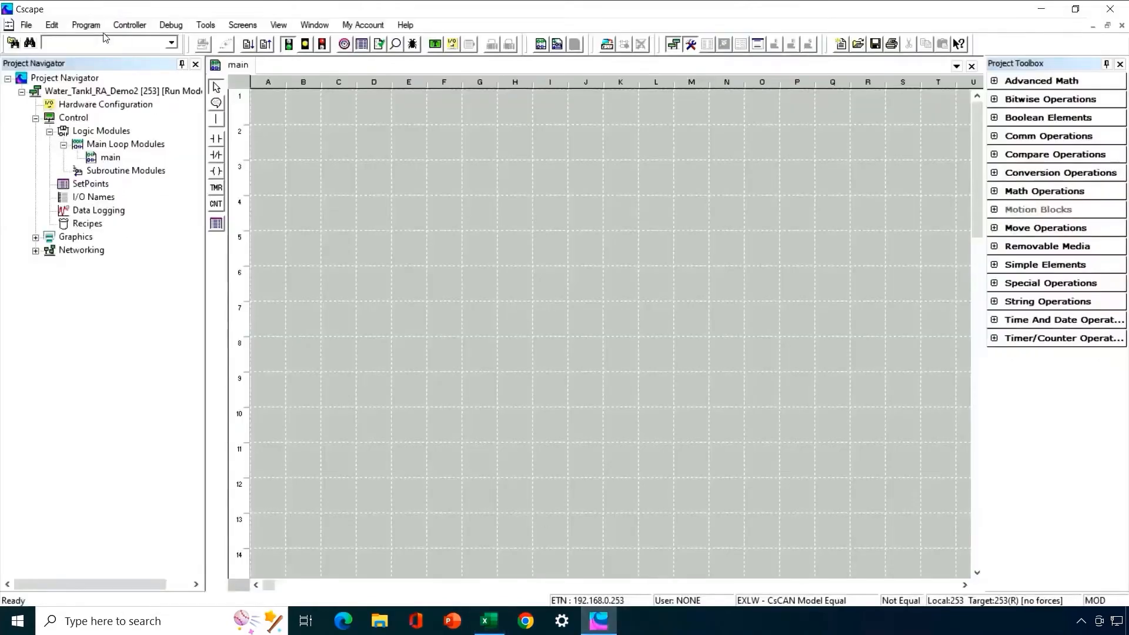
Paste the copied list into the project's I/O Names, overwriting duplicate names, and accept the updated table
left_click(86, 25)
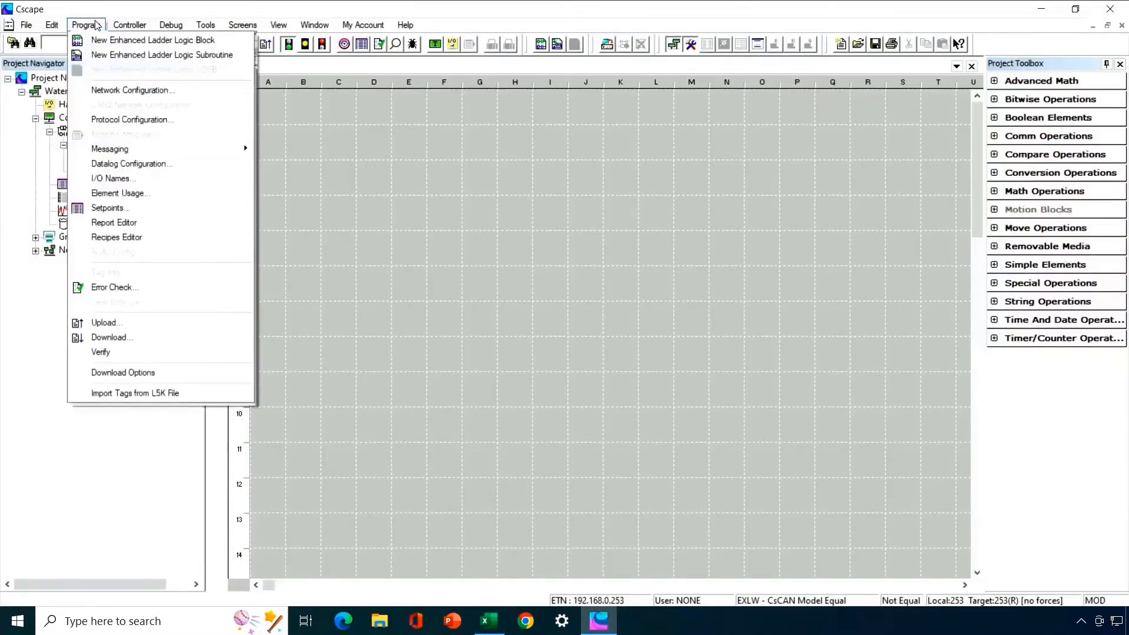
left_click(102, 179)
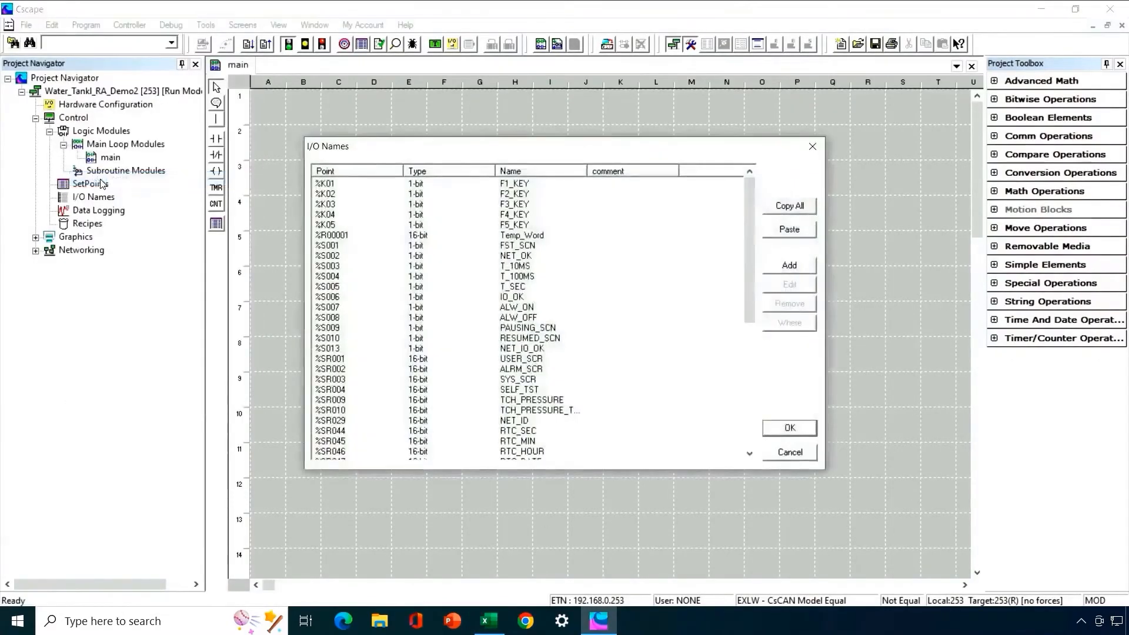
left_click(789, 230)
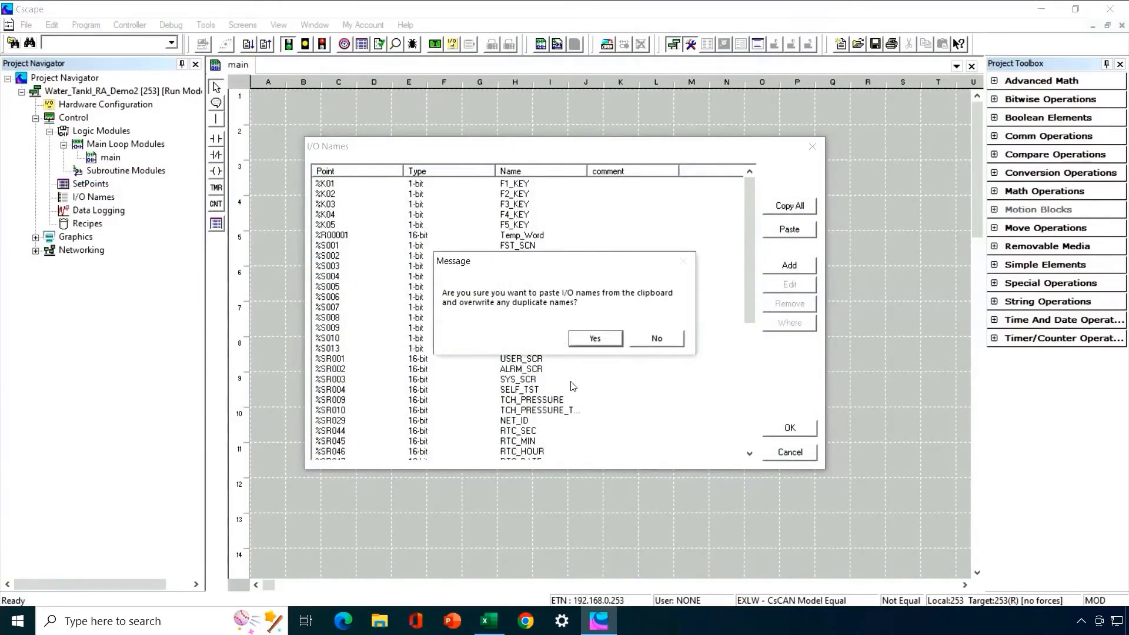
left_click(594, 337)
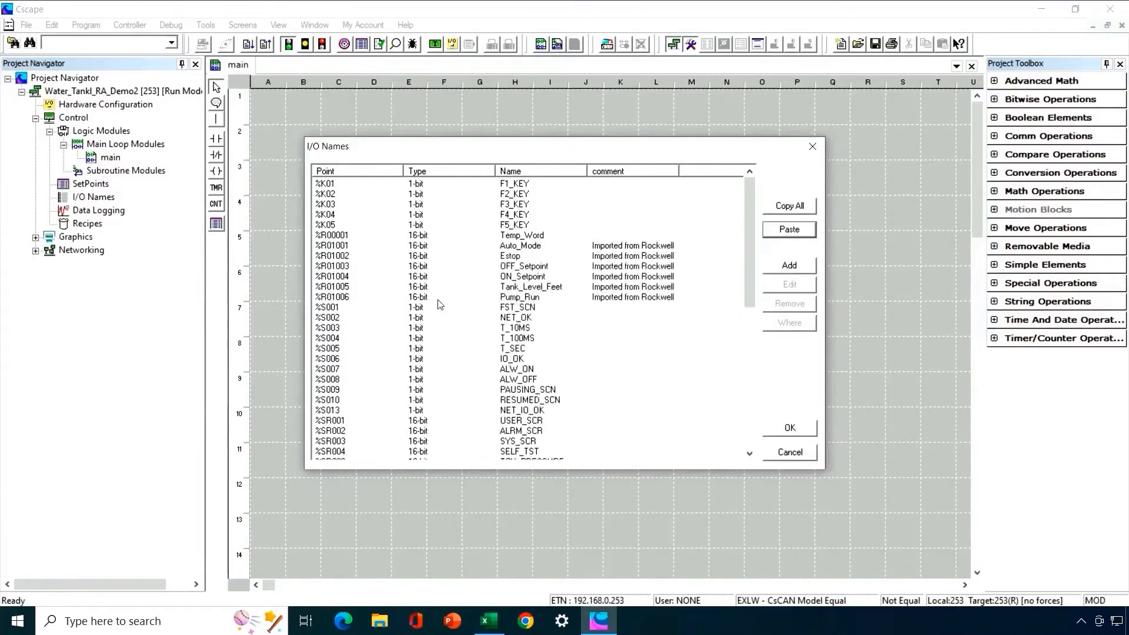
left_click(799, 432)
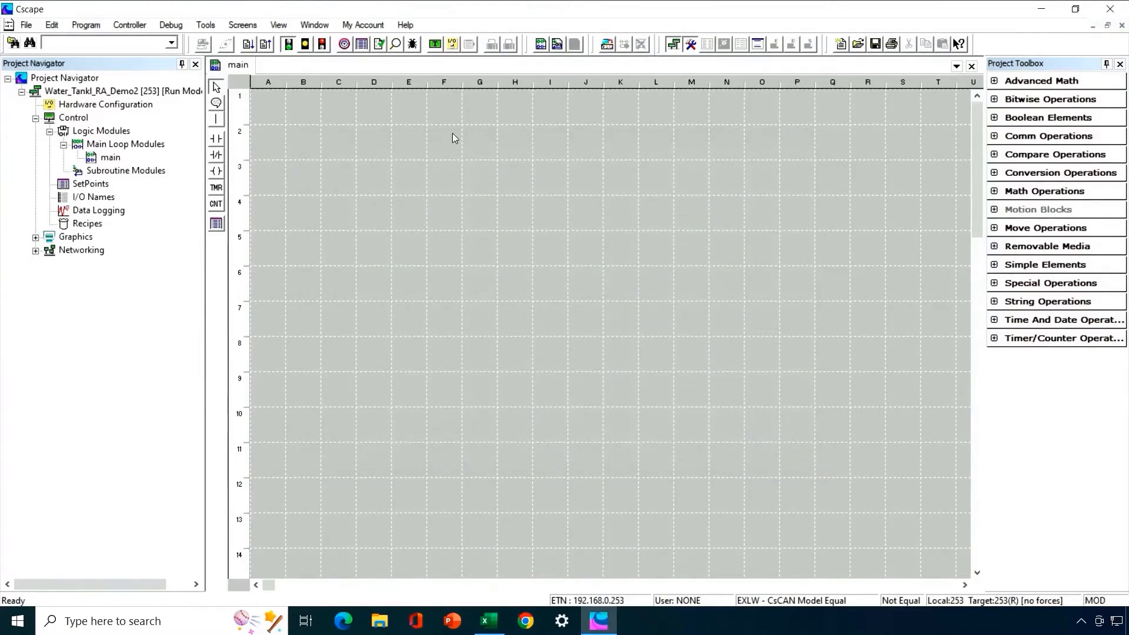
Check the register mapping of the imported Rockwell tags in the L5K import's protocol scan list, and close the import
left_click(86, 24)
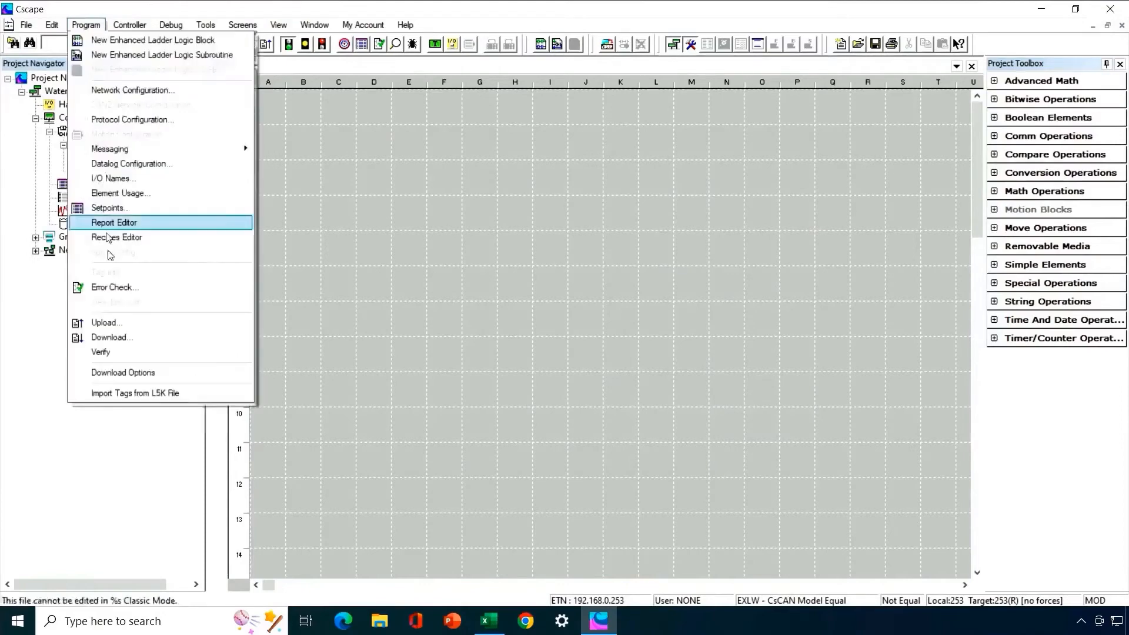
left_click(125, 393)
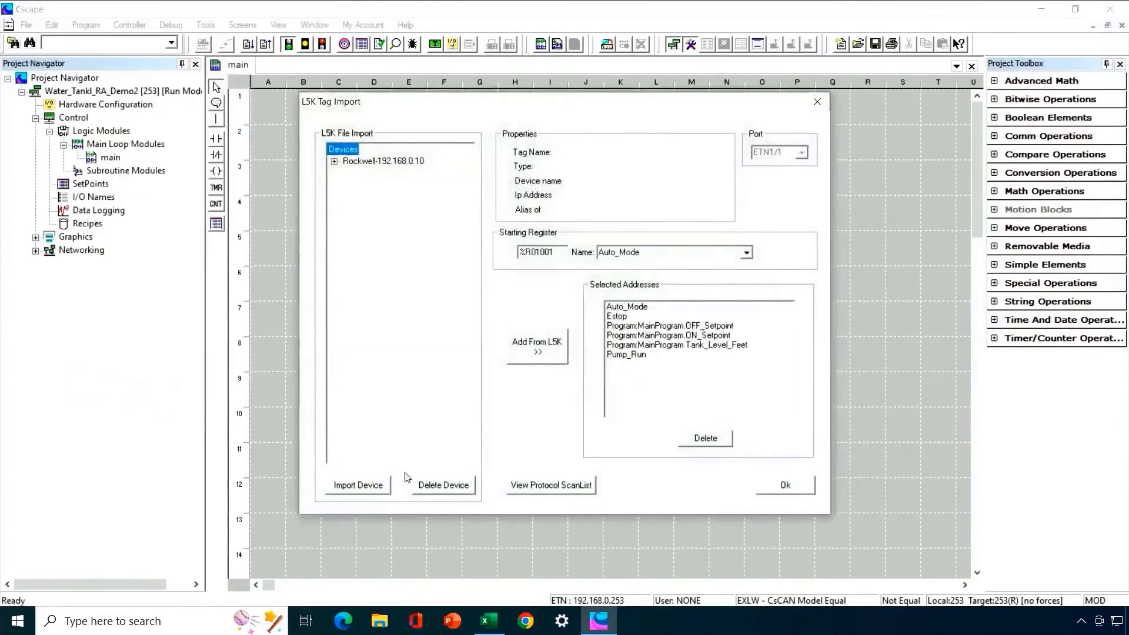
left_click(544, 492)
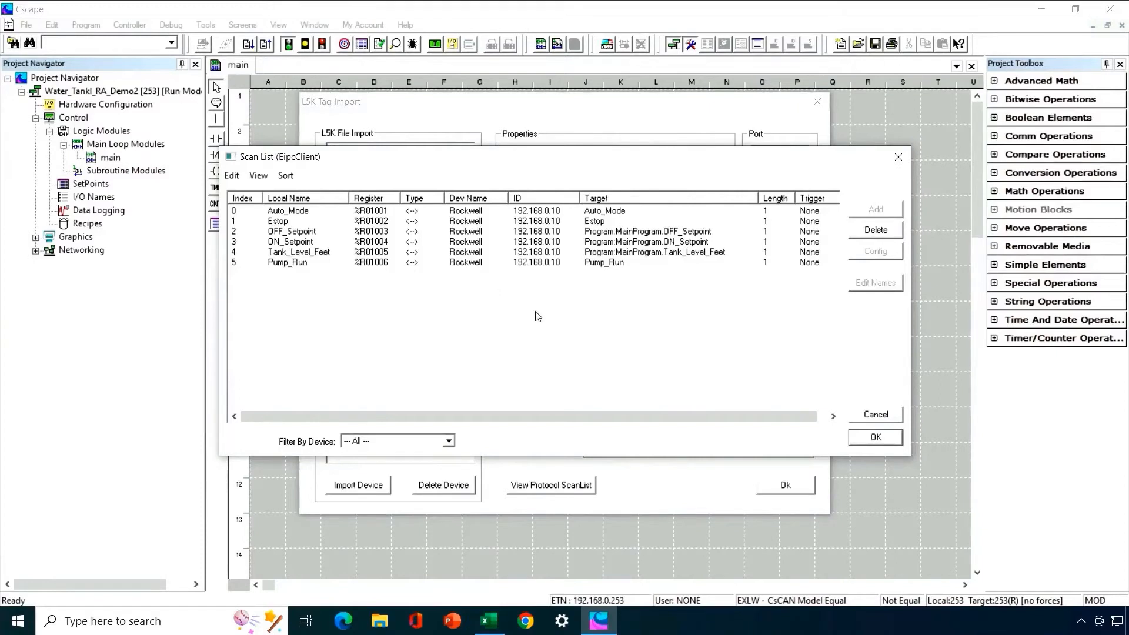
left_click(875, 439)
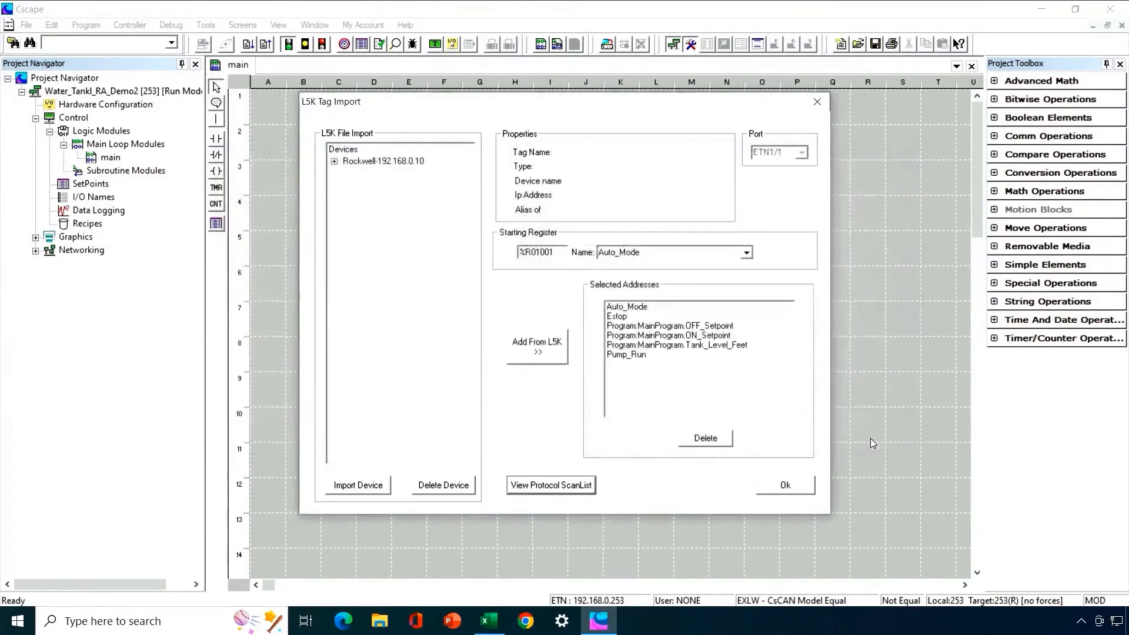
left_click(801, 486)
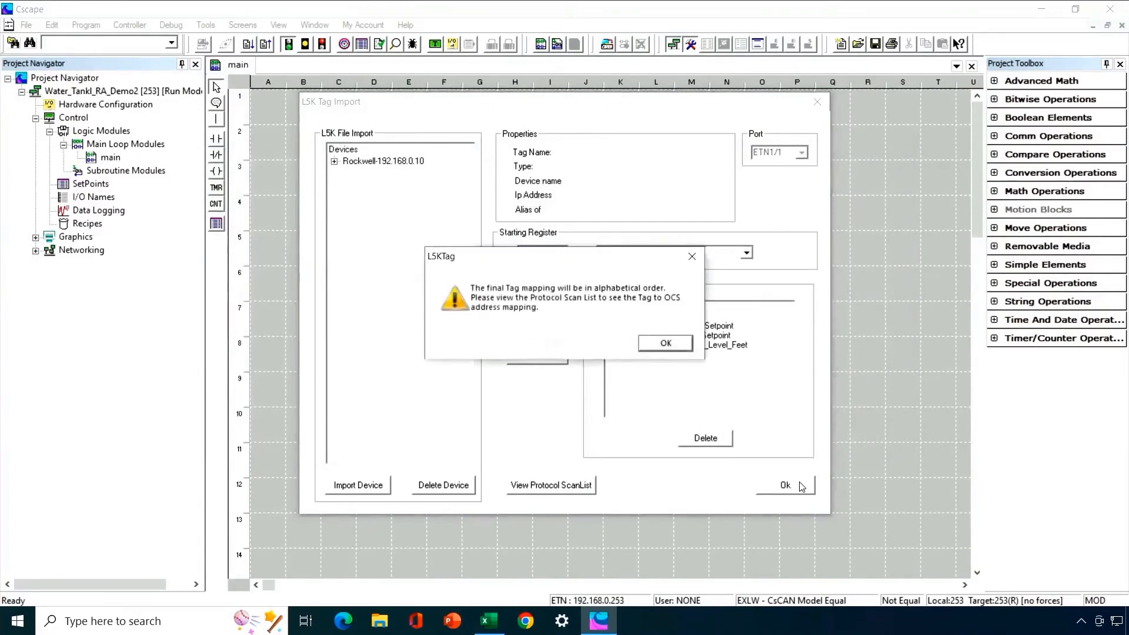
left_click(662, 349)
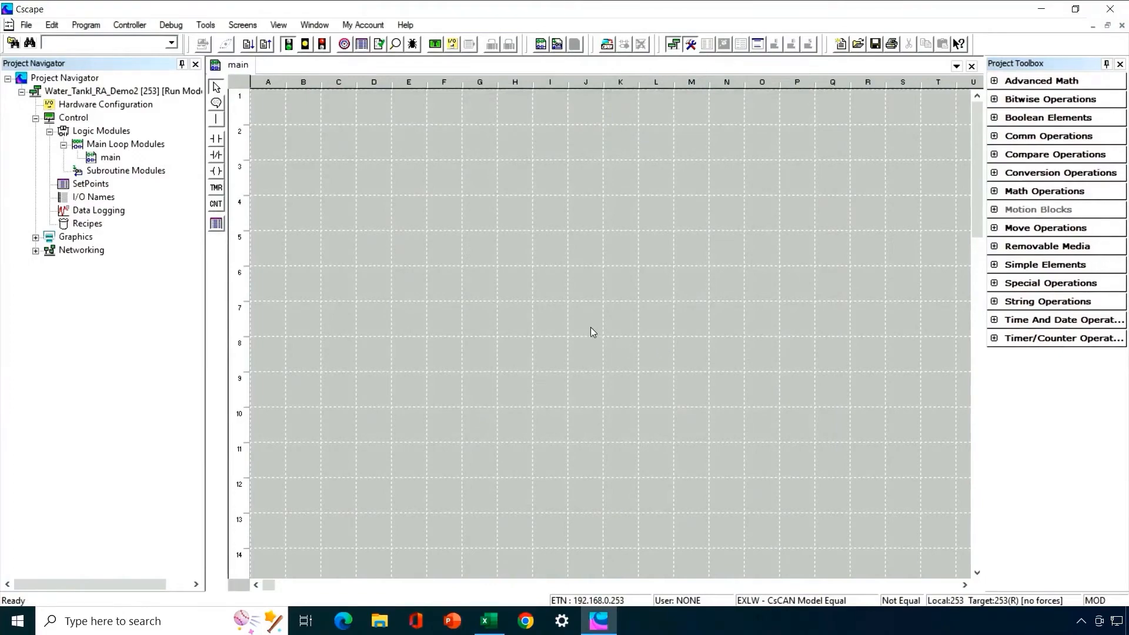
Switch to the Excel tag list and set the Size of Auto_Mode, Estop and Pump_Run to 1-bit
left_click(489, 621)
left_click(512, 393)
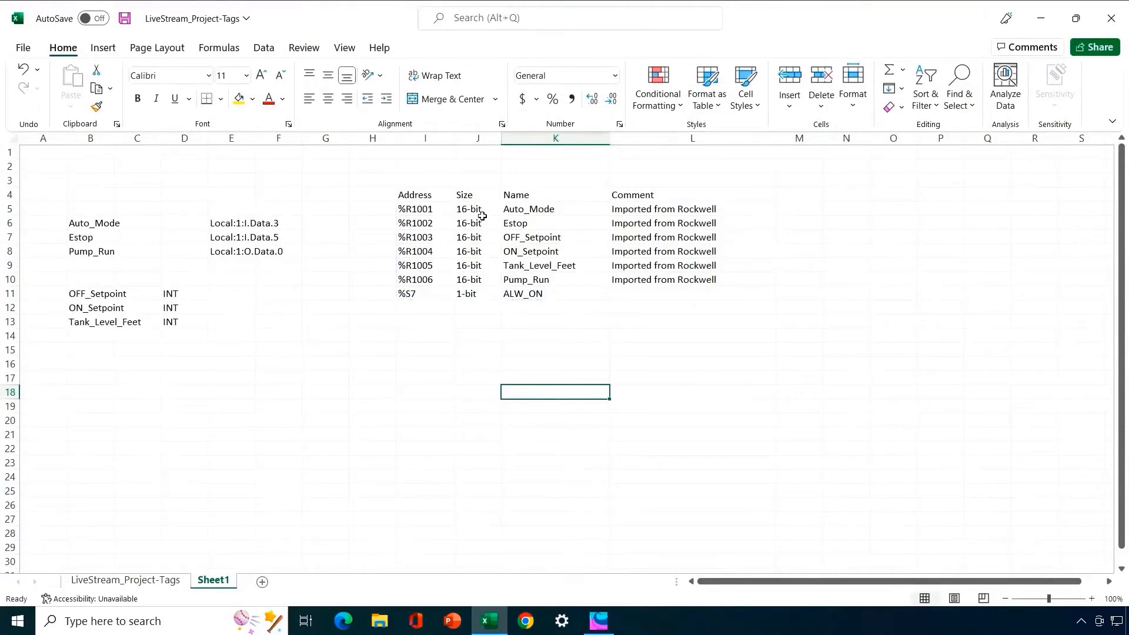
left_click(479, 209)
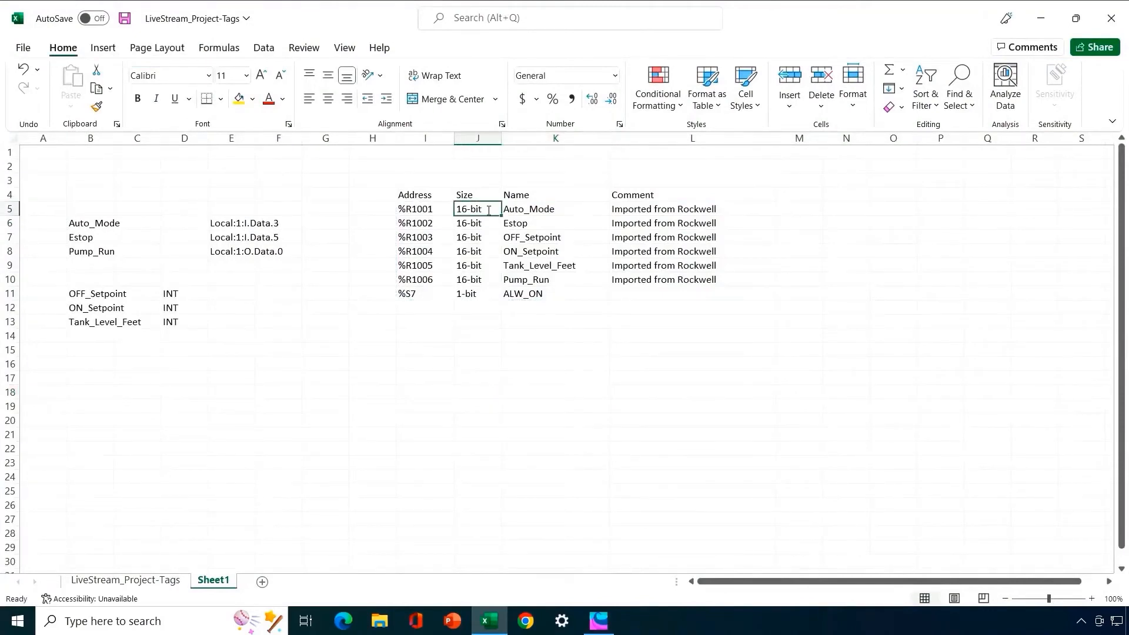
double_click(470, 210)
key("BackSpace")
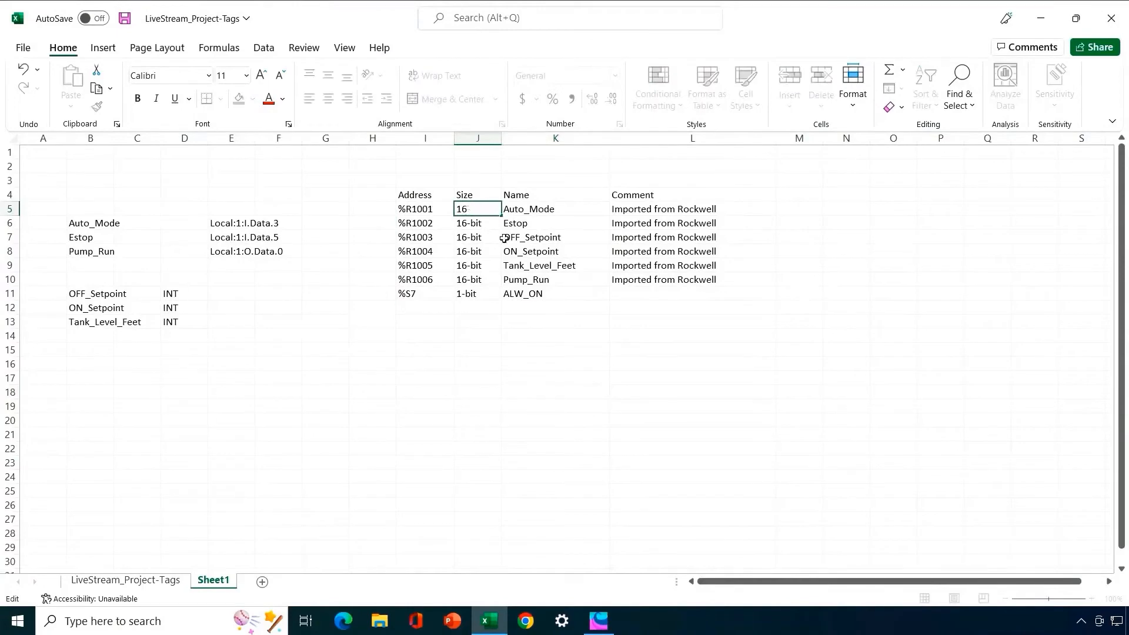
type("-bit")
key("Return")
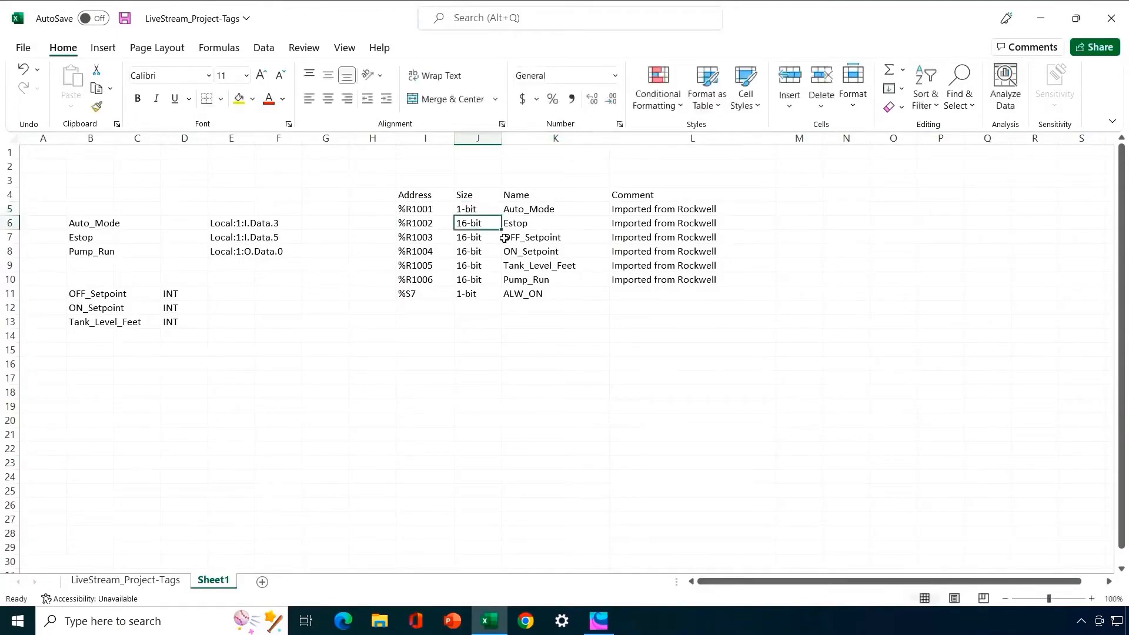
key("BackSpace")
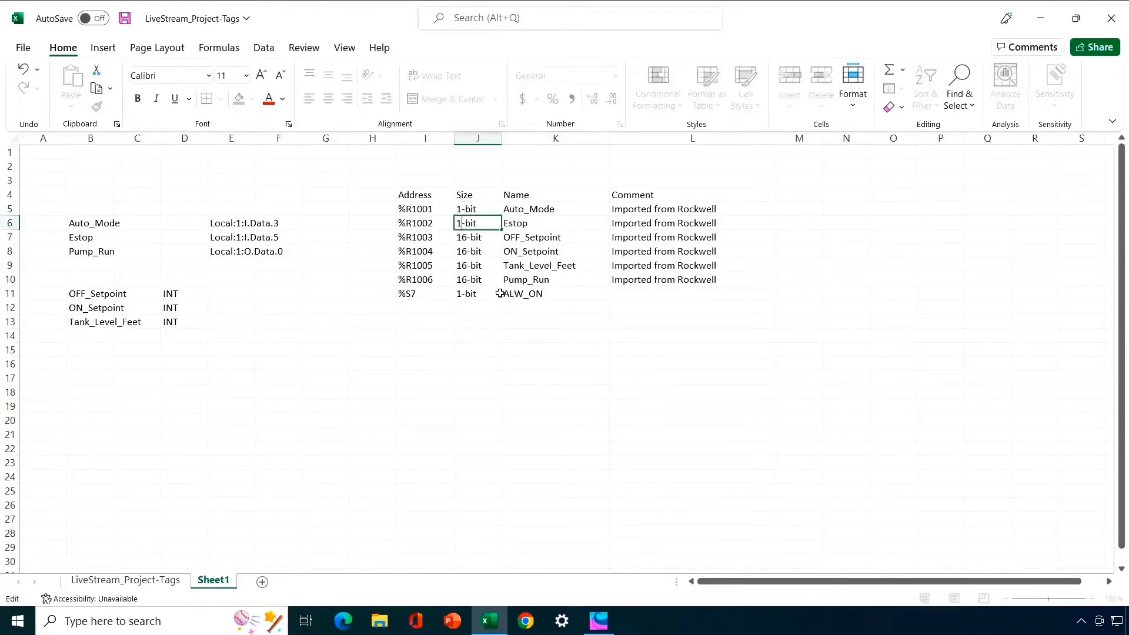
double_click(468, 281)
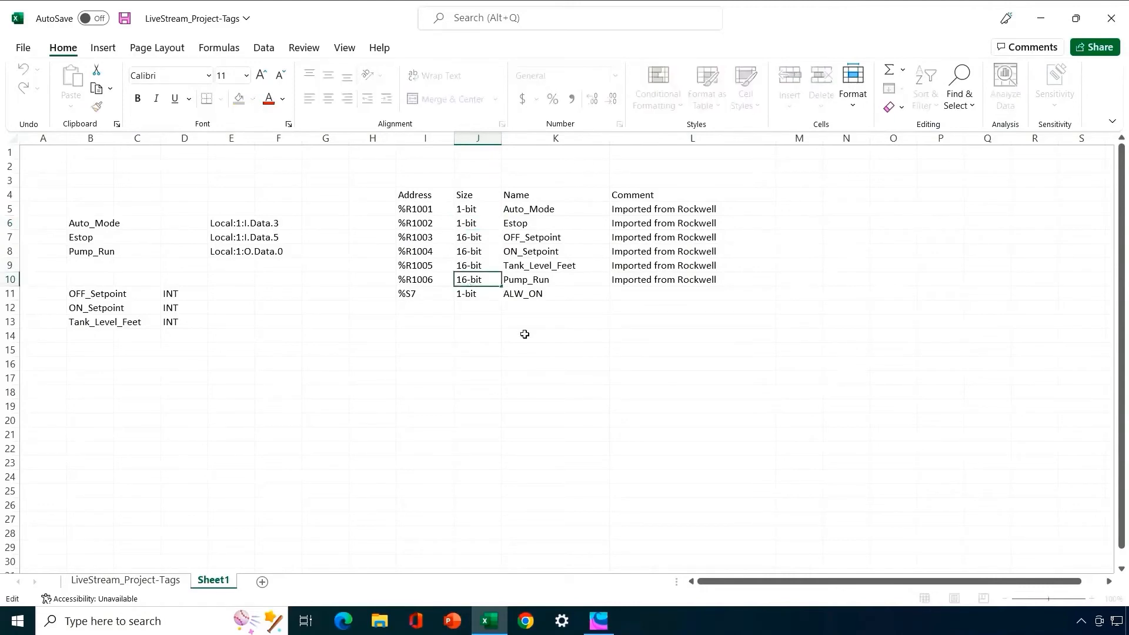
key("BackSpace")
left_click(569, 396)
Rename the three 1-bit Rockwell entries in the Name column as Auto_Mode_BOOL, Estop_BOOL and Pump_Run_BOOL
double_click(563, 210)
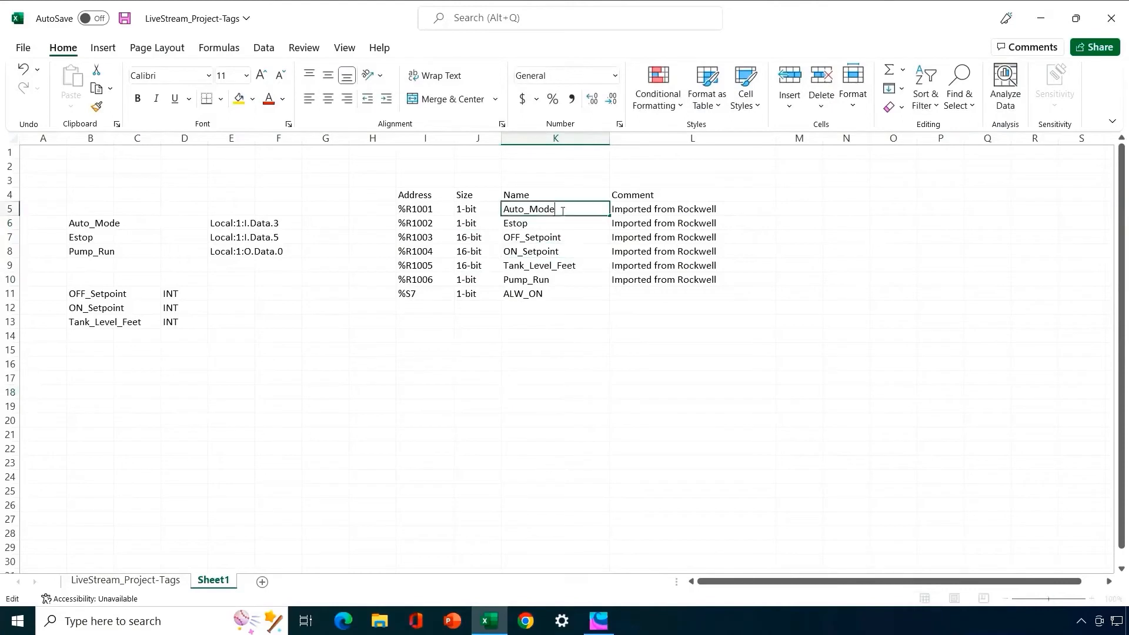
type("_BOOL")
left_click(533, 224)
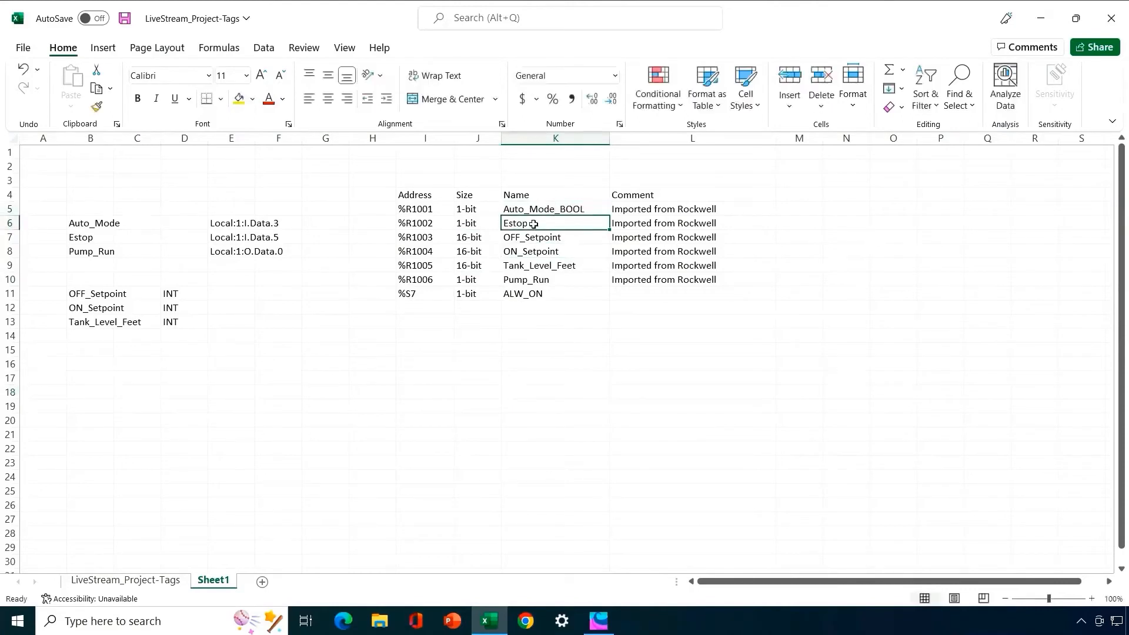
double_click(535, 224)
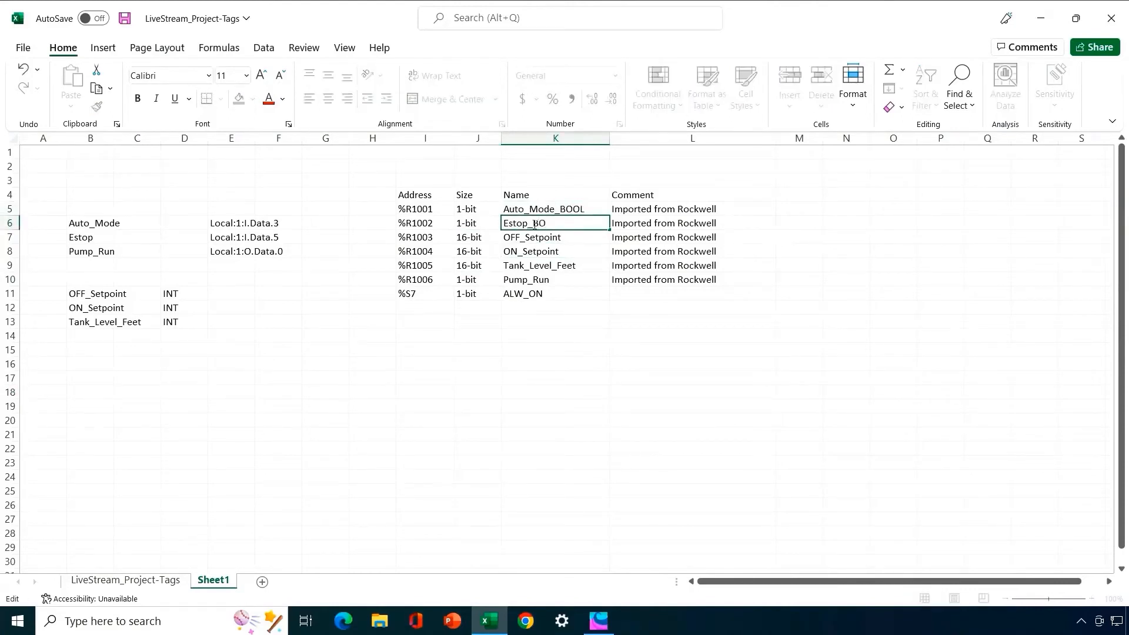
type("_BOOL")
key("Return")
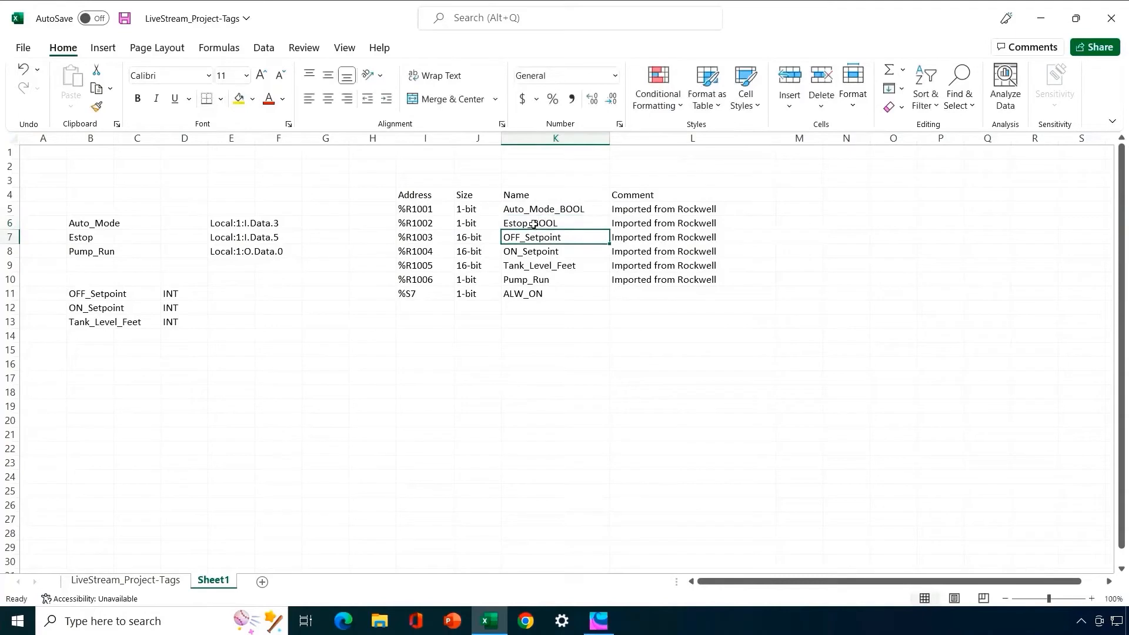
double_click(552, 281)
type("_BOOL")
key("Return")
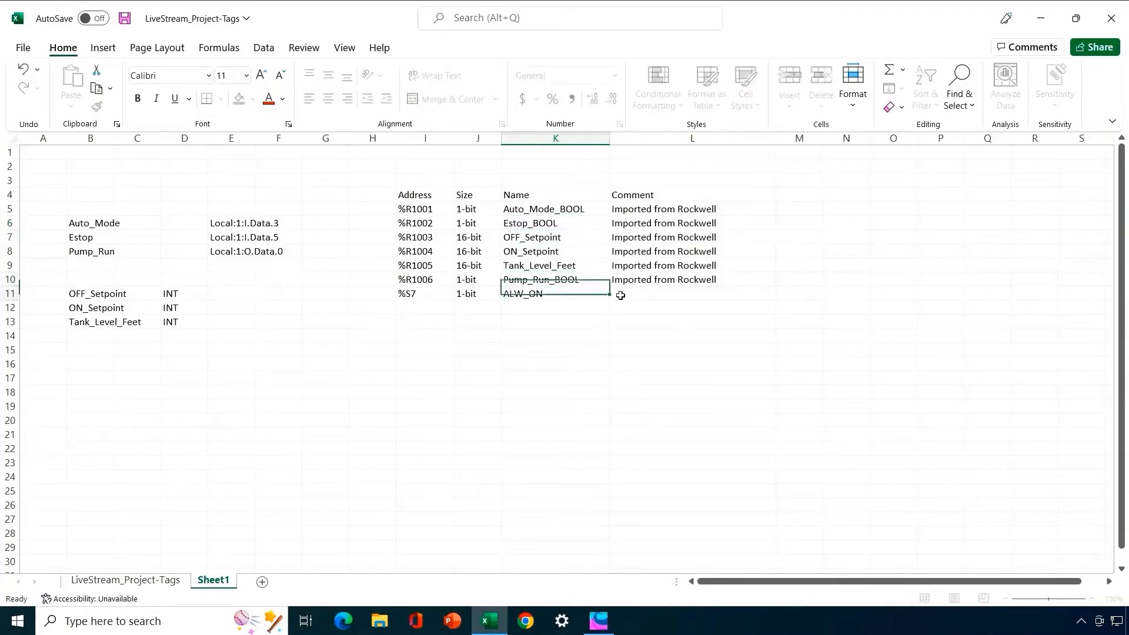
key("Return")
Copy the revised register list in I5:L11, without its header row, and return to Cscape
left_click_drag(430, 208, 663, 292)
right_click(520, 294)
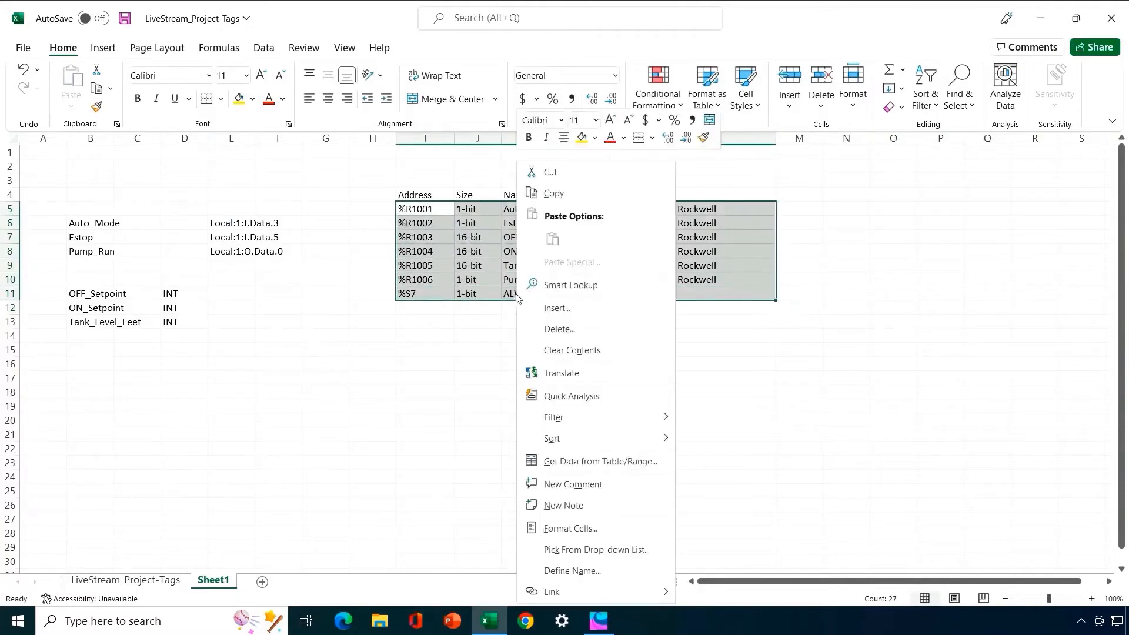
left_click(561, 194)
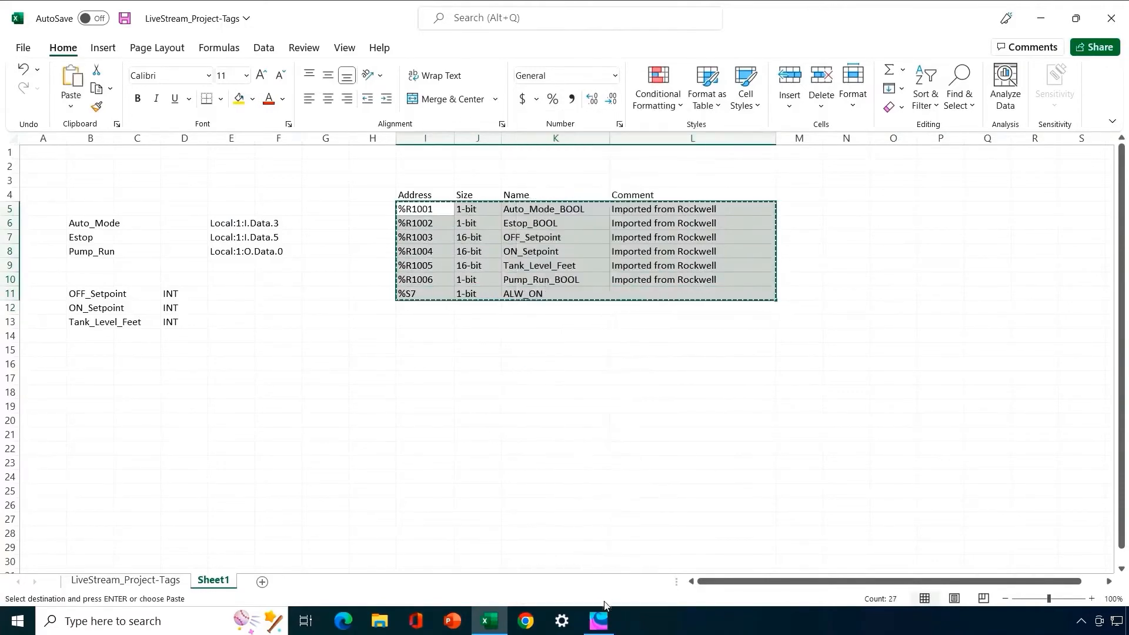
left_click(600, 625)
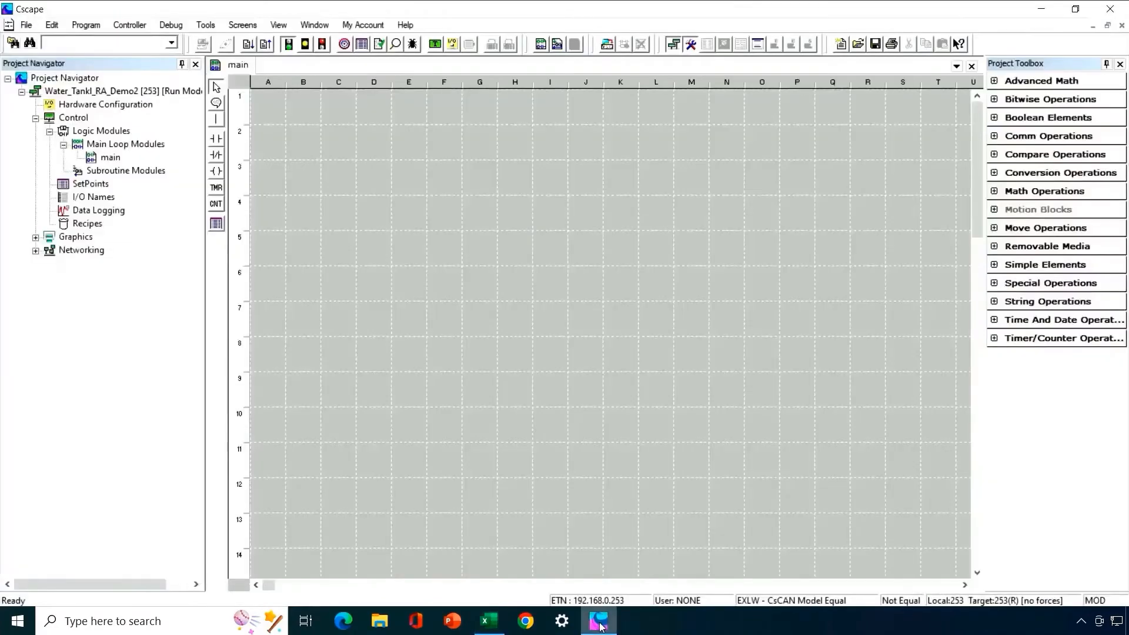
Paste the revised list into the project's I/O Names, agreeing to overwrite duplicates, and accept the table
left_click(86, 24)
left_click(130, 178)
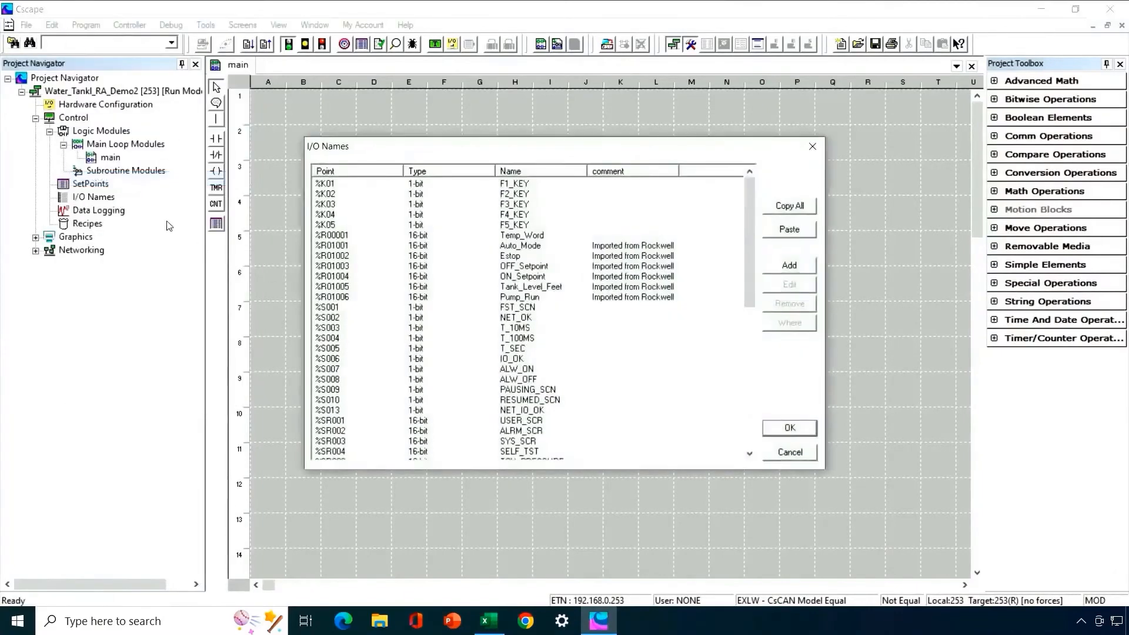
left_click(790, 229)
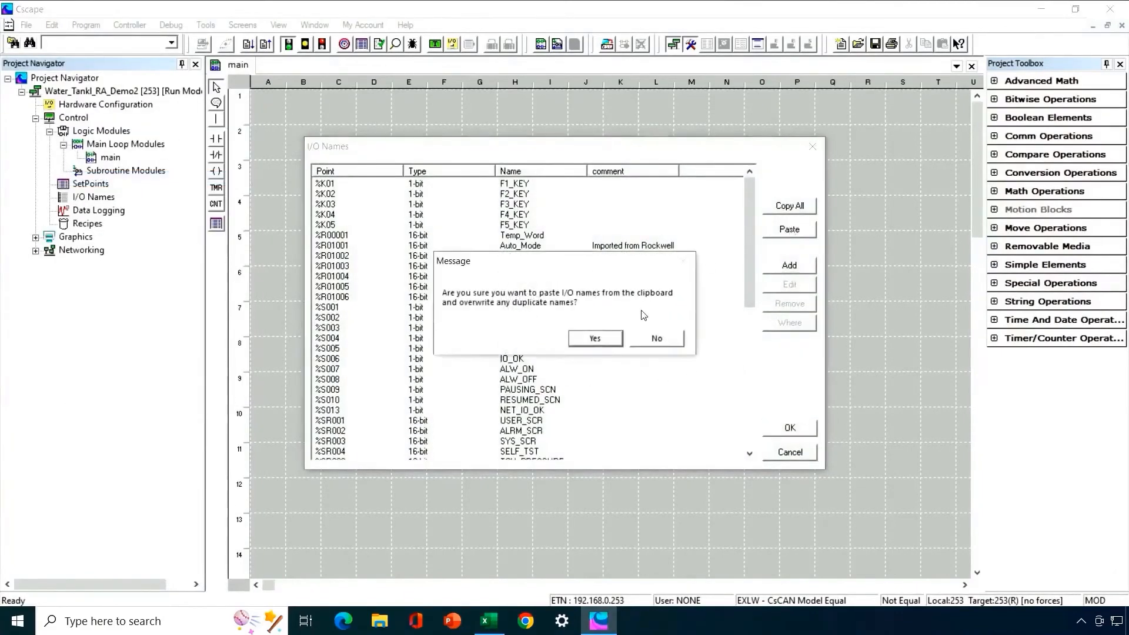
left_click(596, 339)
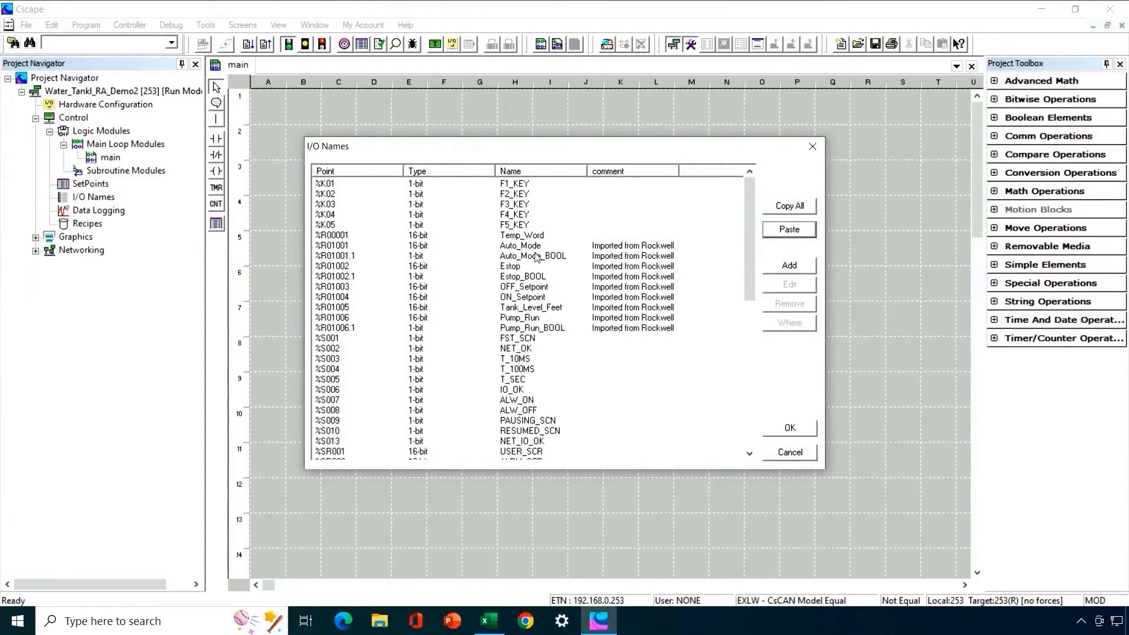
left_click(780, 435)
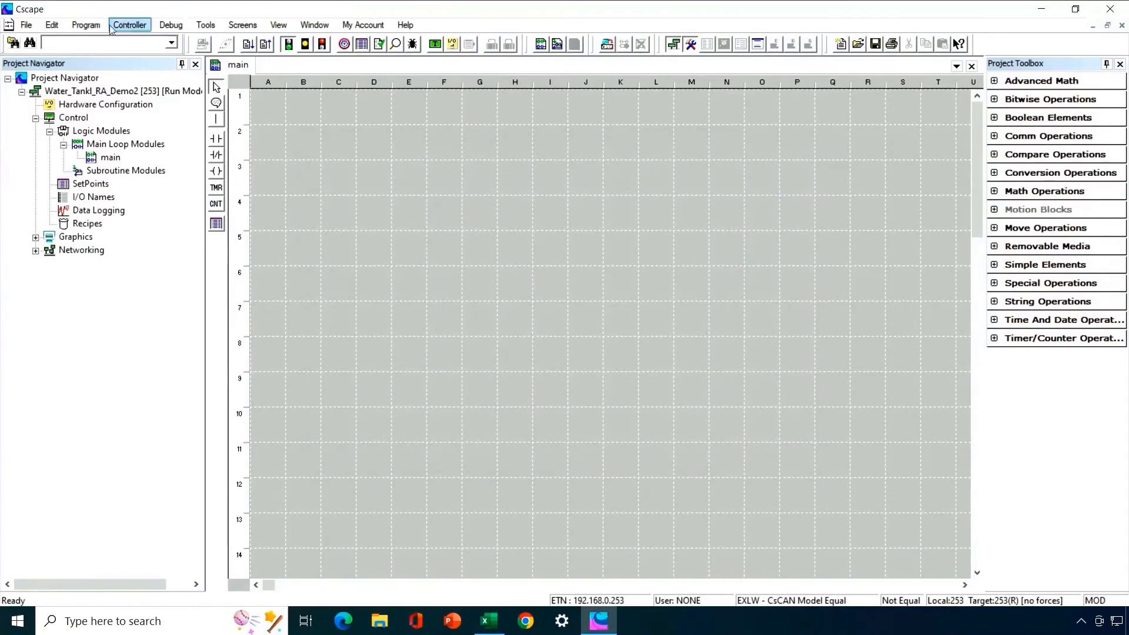
Recheck the L5K import's protocol scan list after the I/O name update, and close the import
left_click(86, 25)
left_click(144, 394)
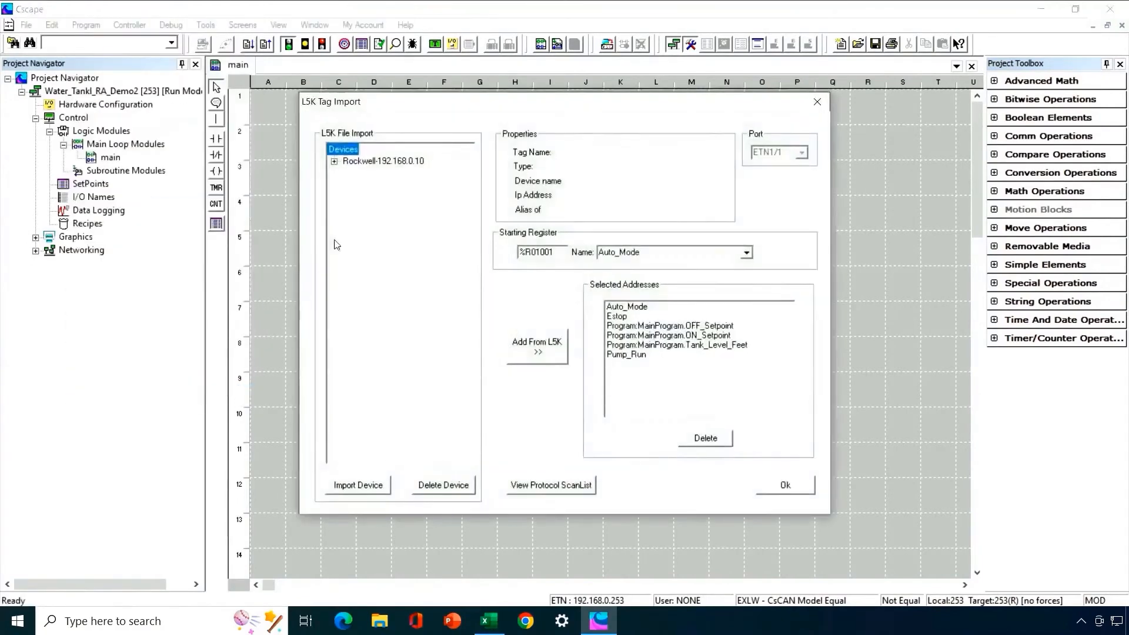
left_click(559, 486)
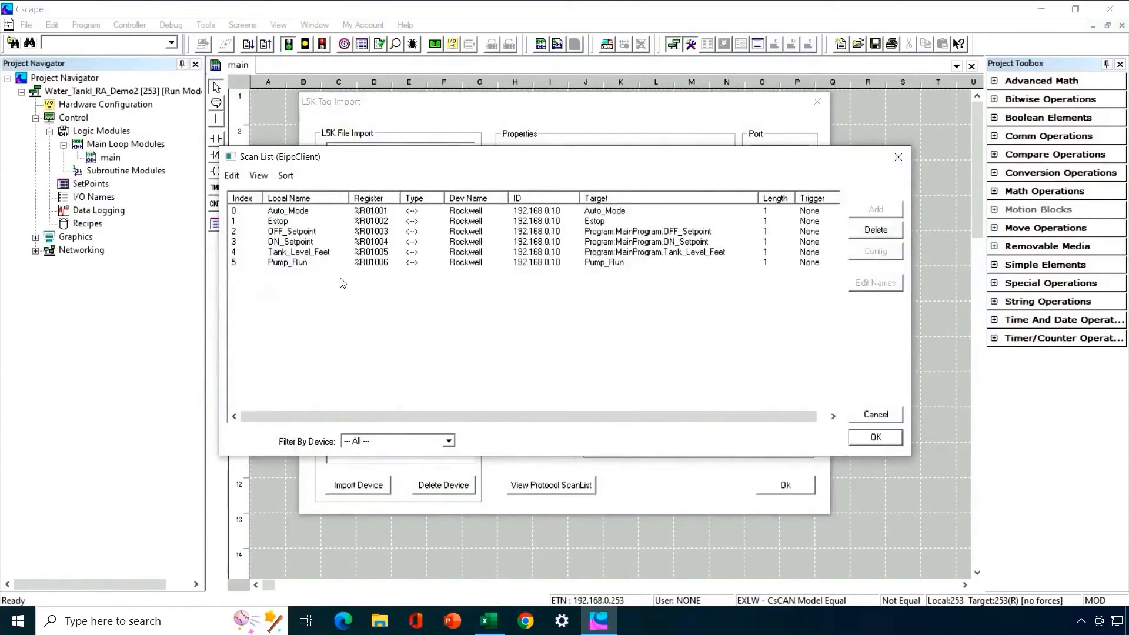
left_click(855, 441)
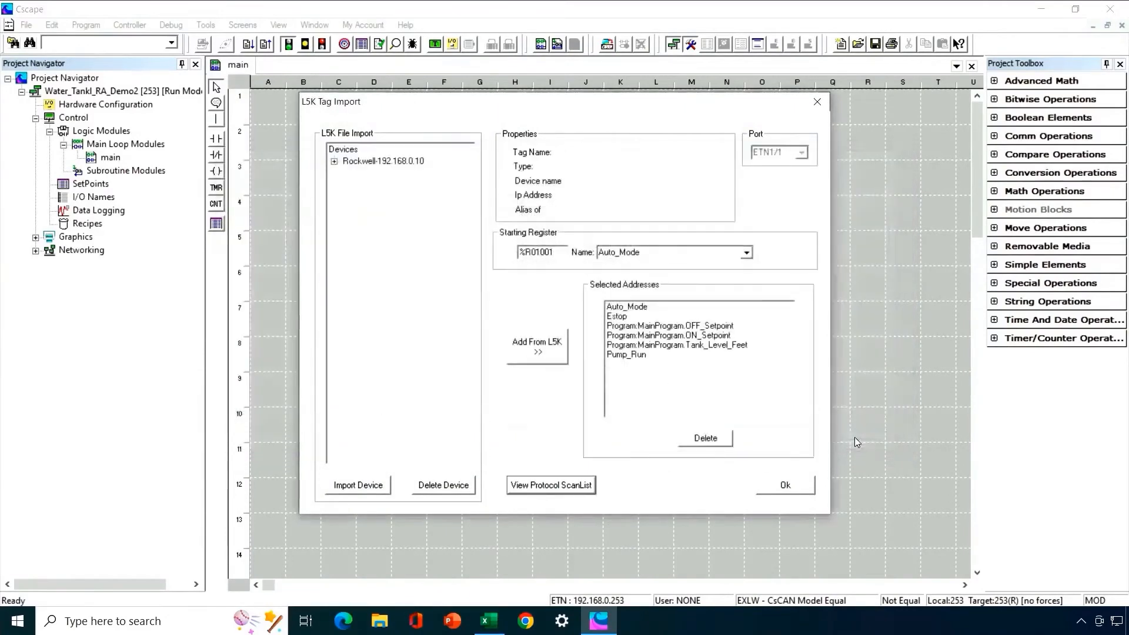
left_click(808, 487)
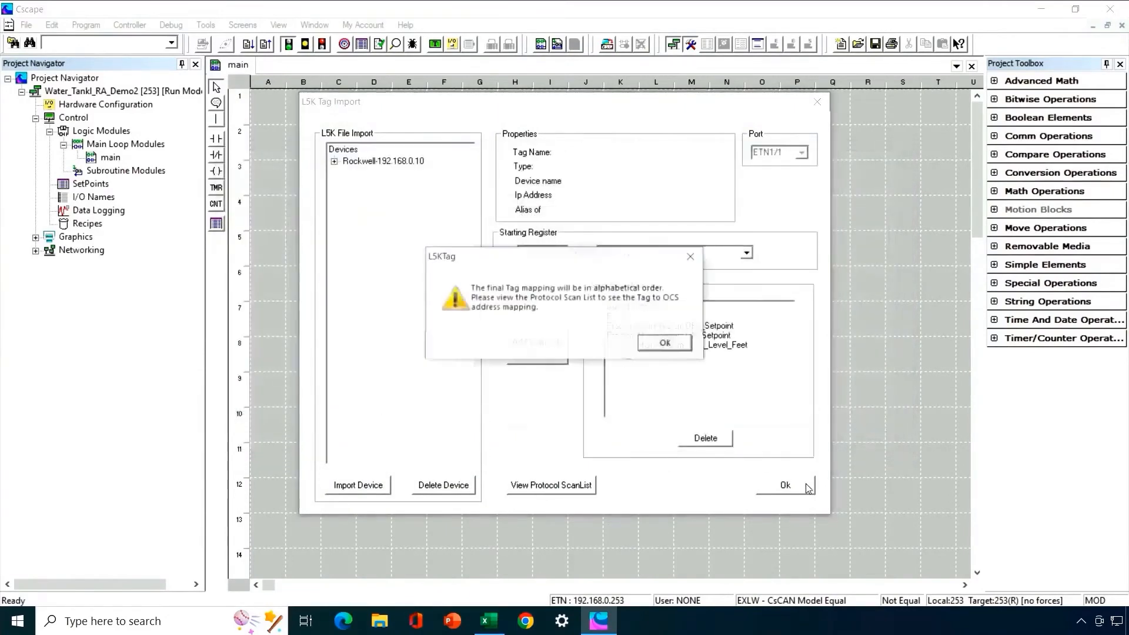
left_click(660, 347)
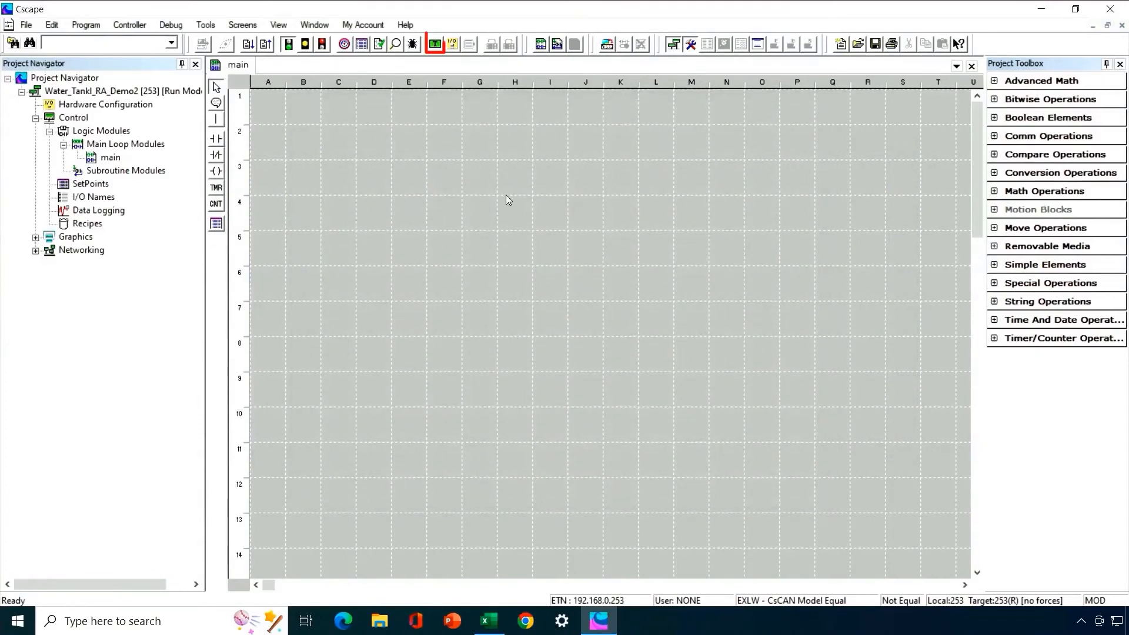
Open the graphic pages editor maximized and assign Estop_BOOL to the Estop OK indicator on Screen 1
left_click(435, 44)
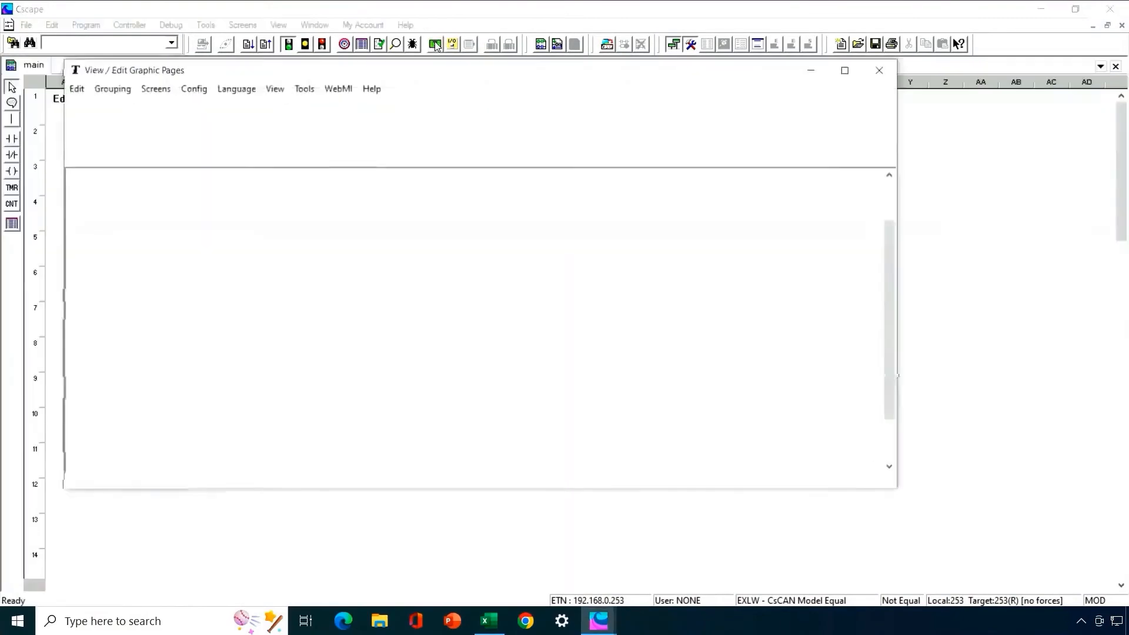
left_click(846, 70)
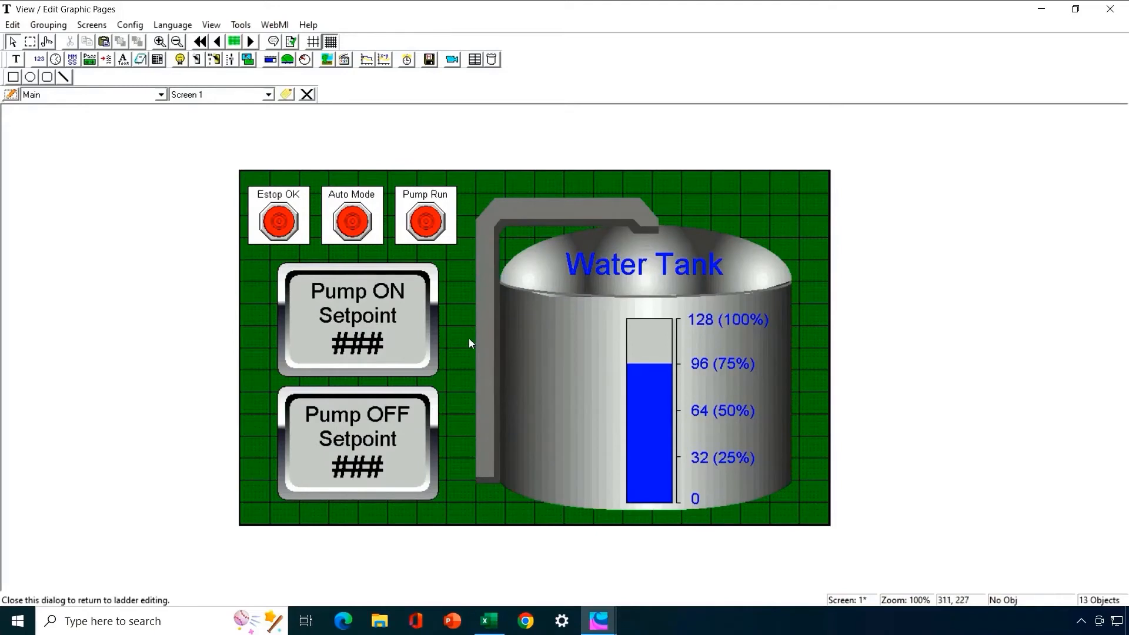
double_click(282, 228)
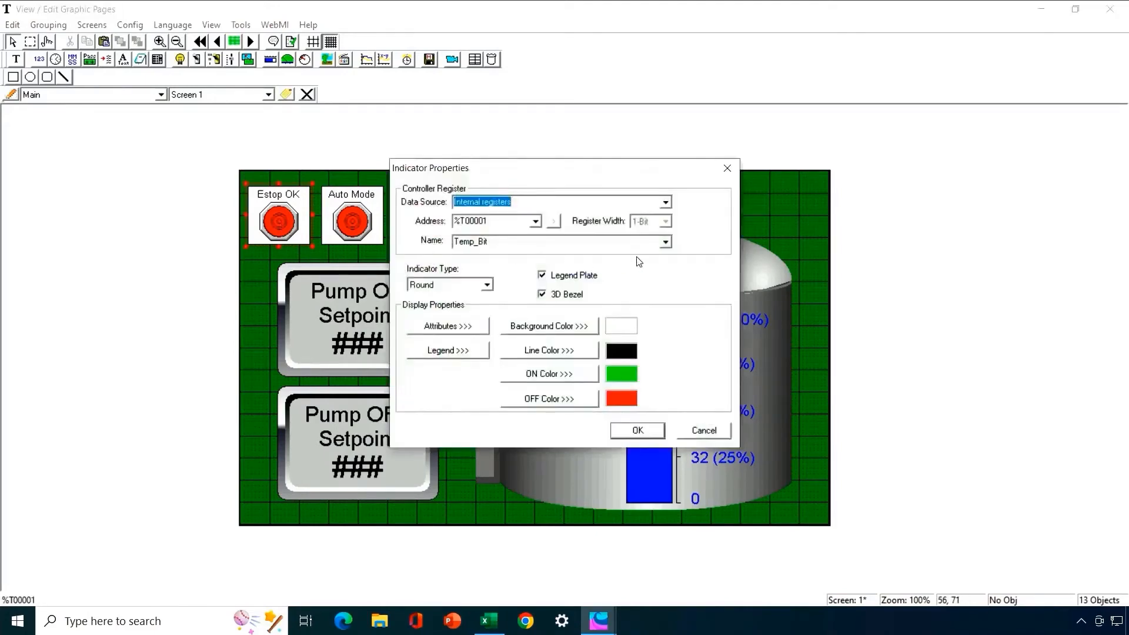
left_click(666, 243)
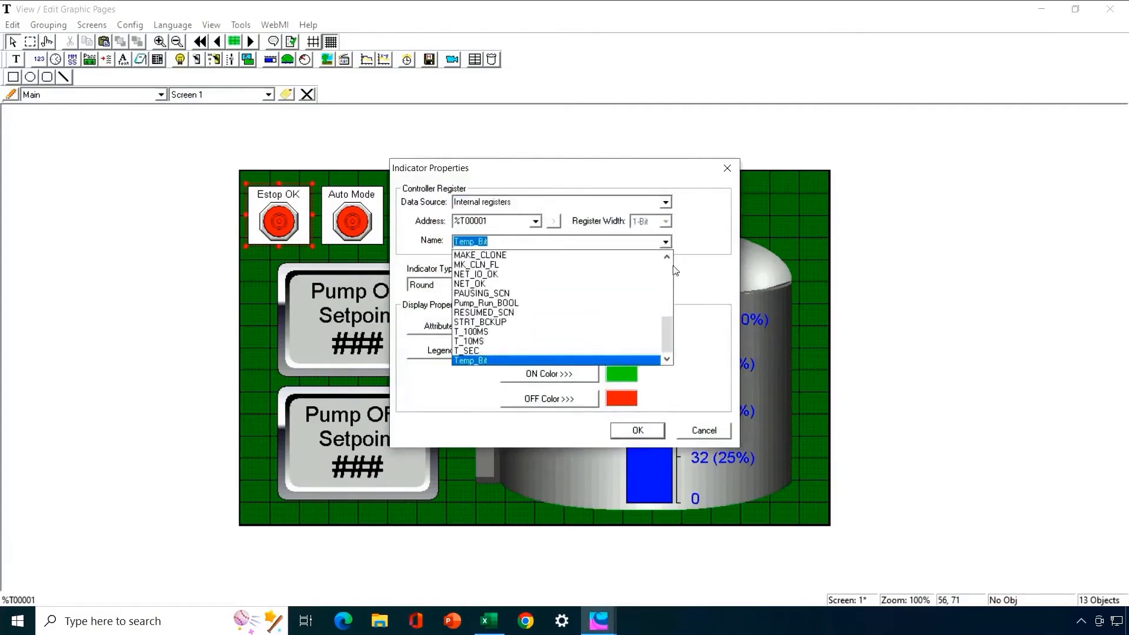
left_click_drag(667, 257, 668, 259)
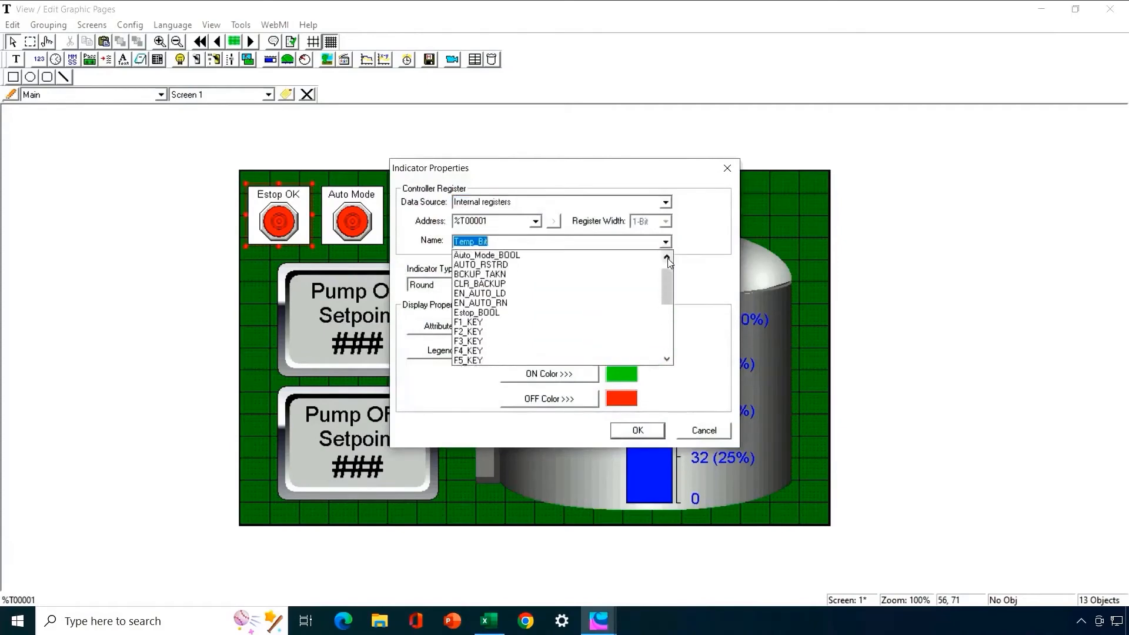
left_click(471, 312)
left_click(625, 431)
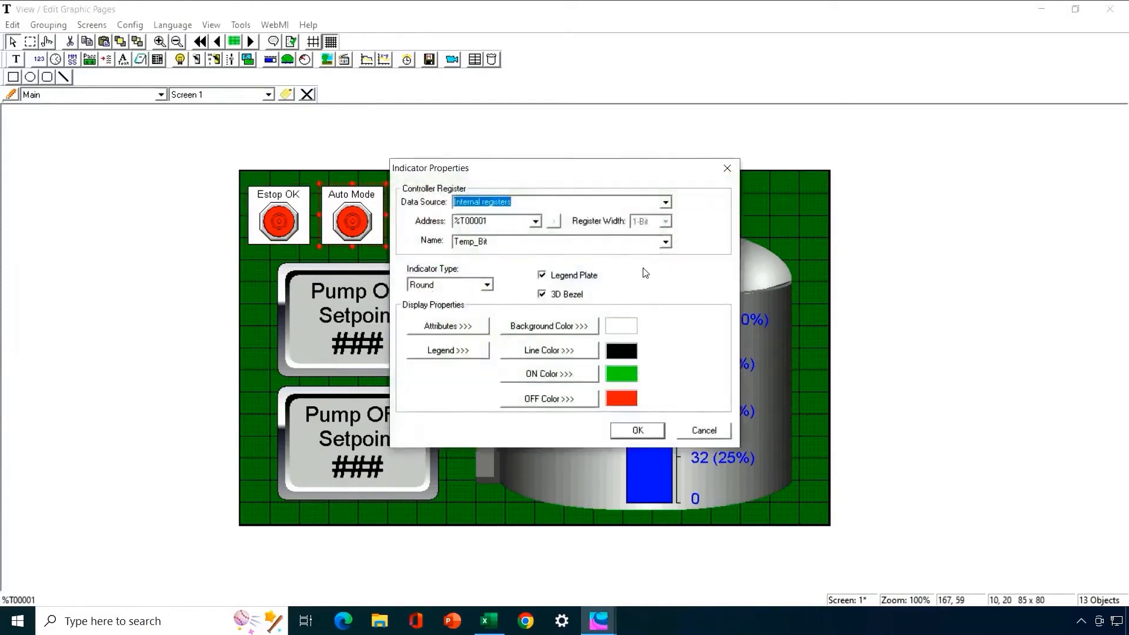
Assign the Auto_Mode_BOOL register to the Auto Mode indicator and accept its properties
left_click(665, 243)
scroll(597, 299, "up", 5)
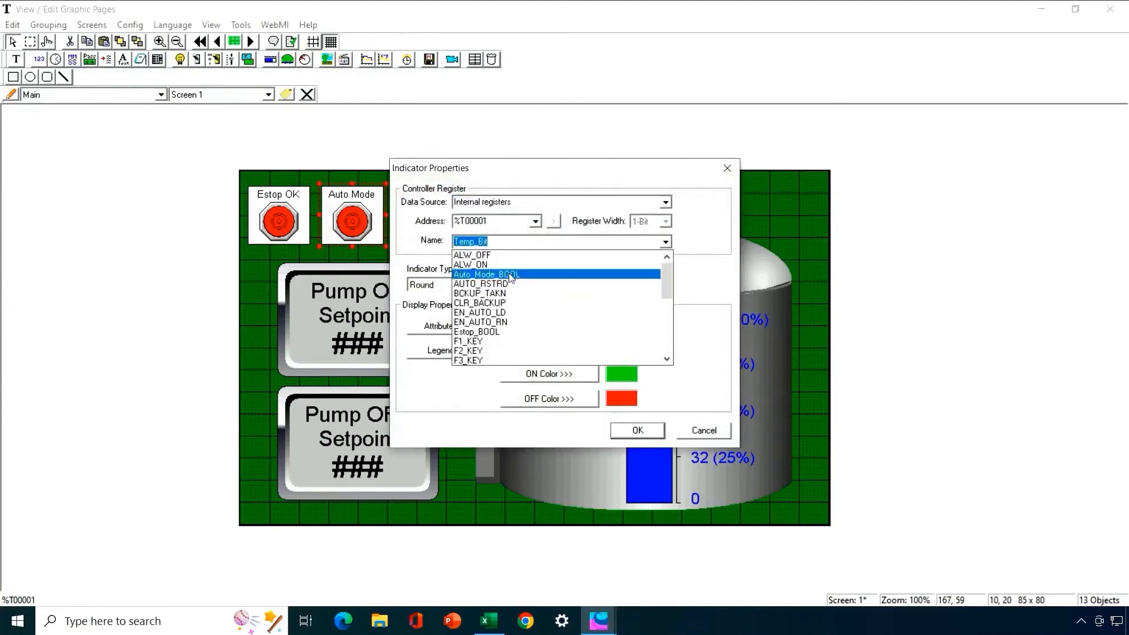
left_click(509, 274)
left_click(636, 431)
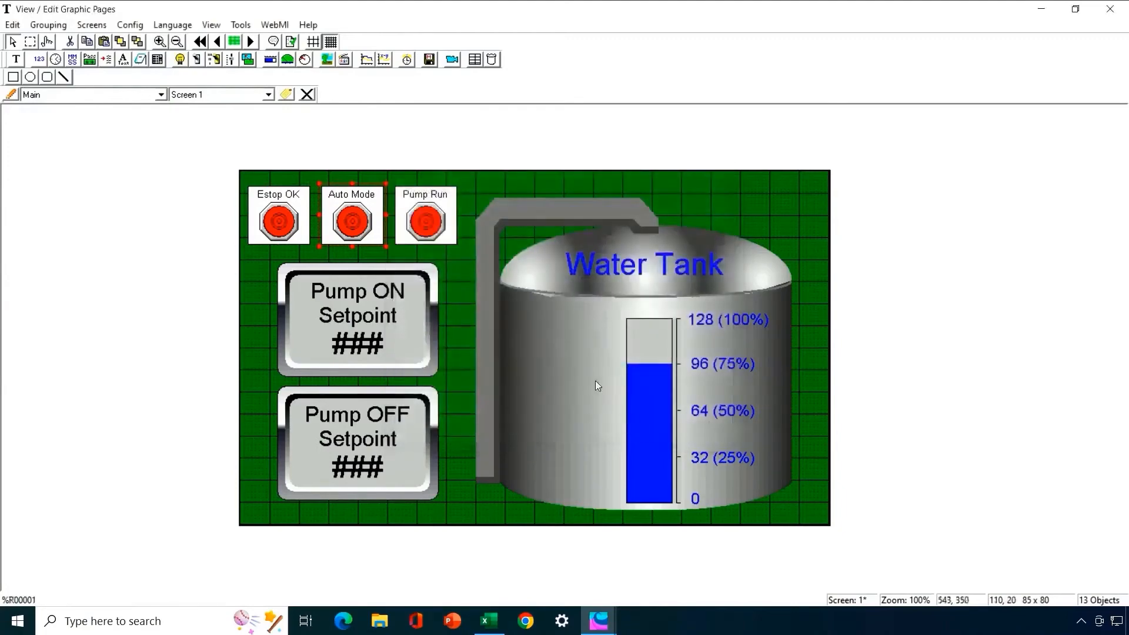
Link the Pump Run indicator to the Pump_Run_BOOL register and accept its properties
double_click(435, 235)
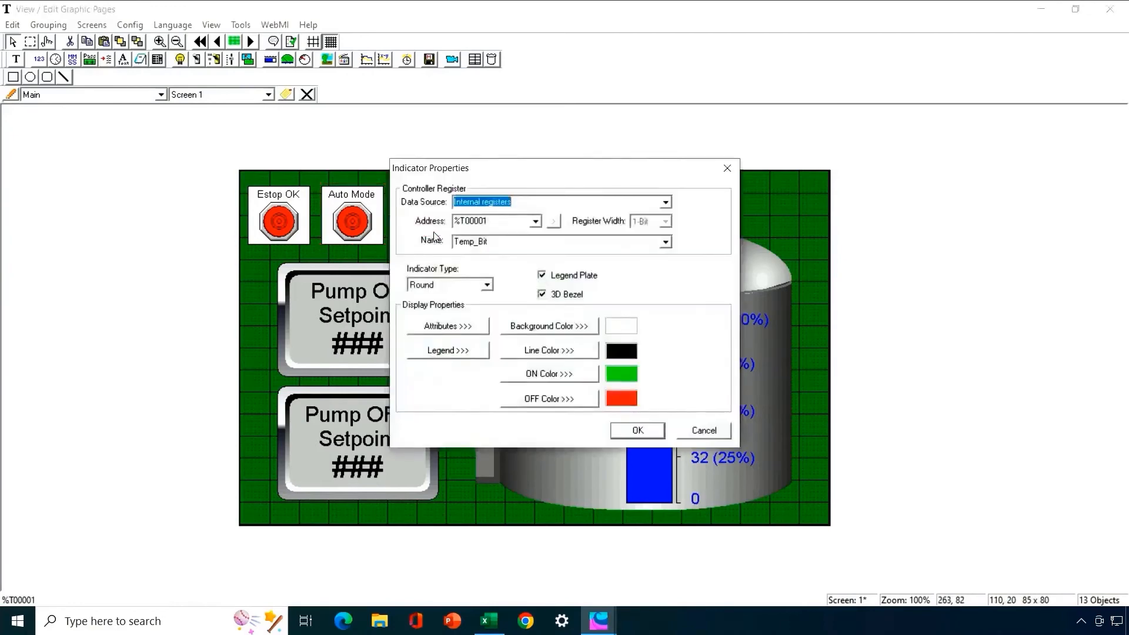
left_click(665, 242)
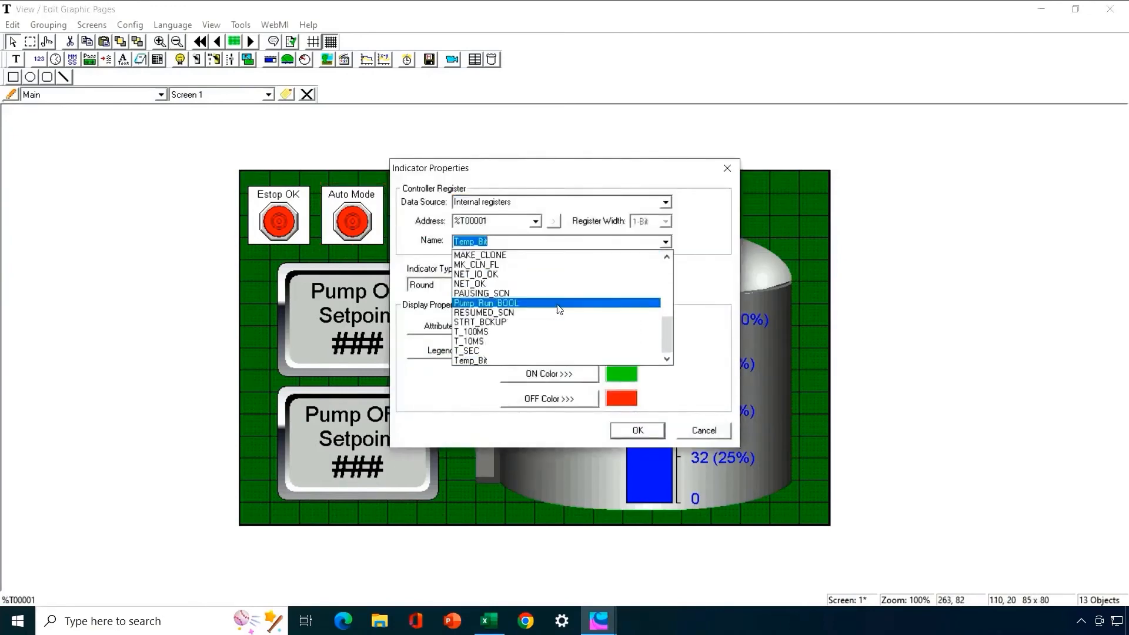
left_click(580, 303)
left_click(645, 429)
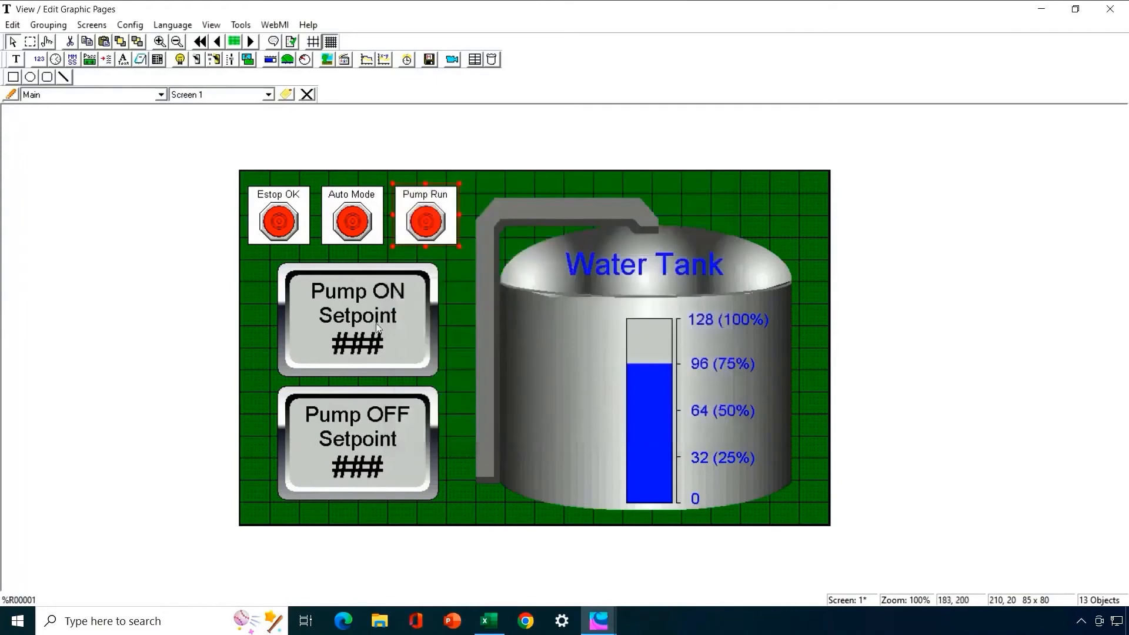
Assign the ON_Setpoint register to the Pump ON Setpoint numeric data object and accept its properties
double_click(382, 317)
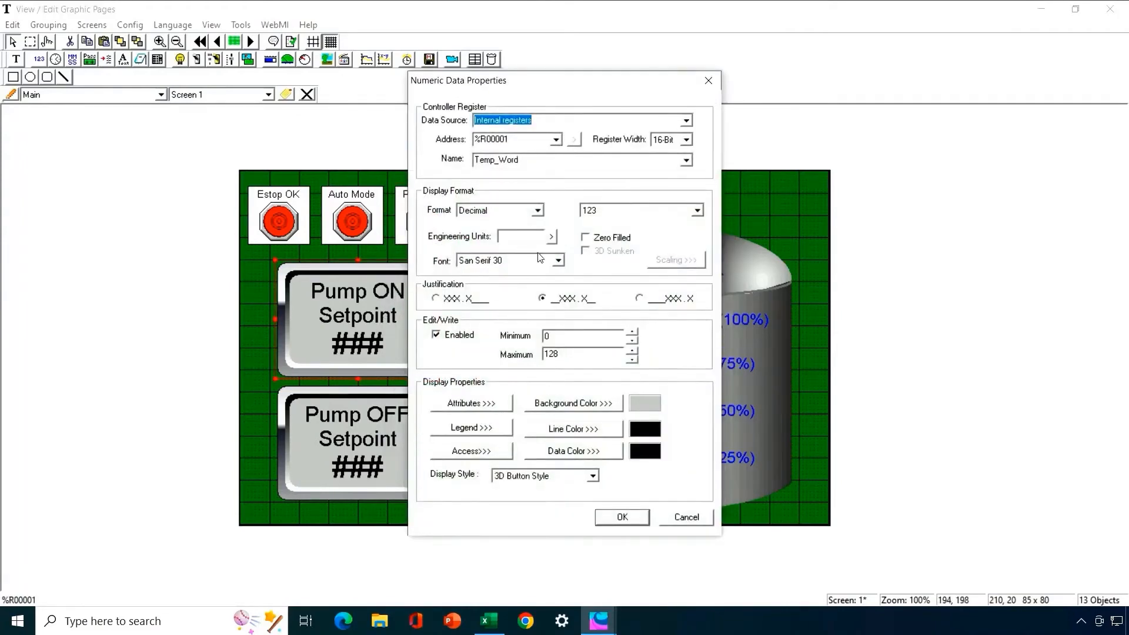
left_click(686, 160)
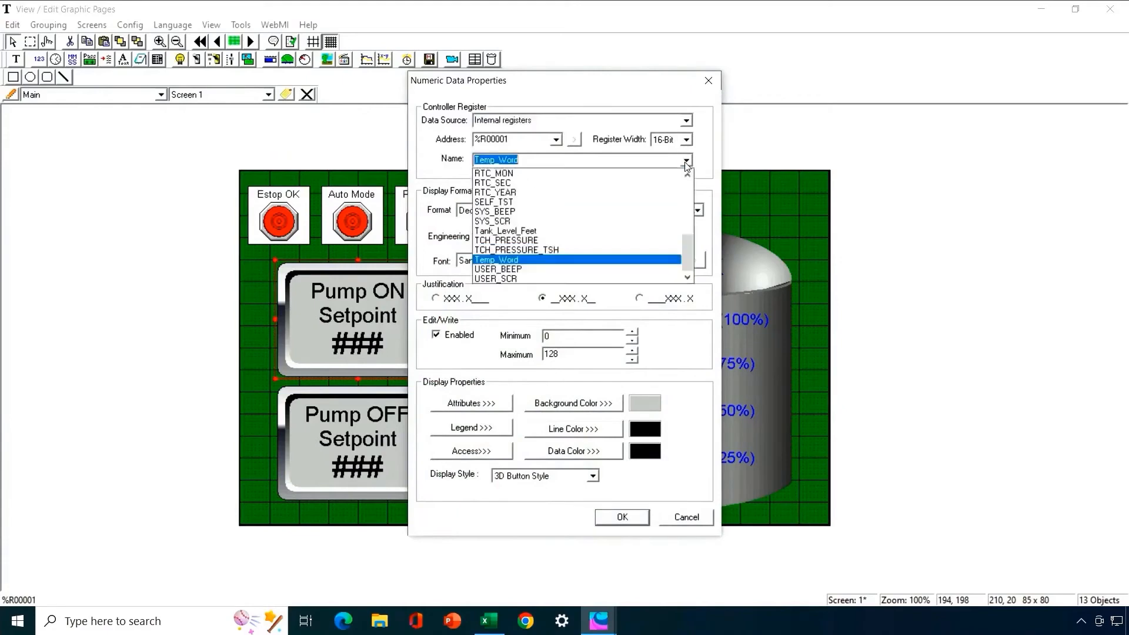
scroll(651, 208, "up", 5)
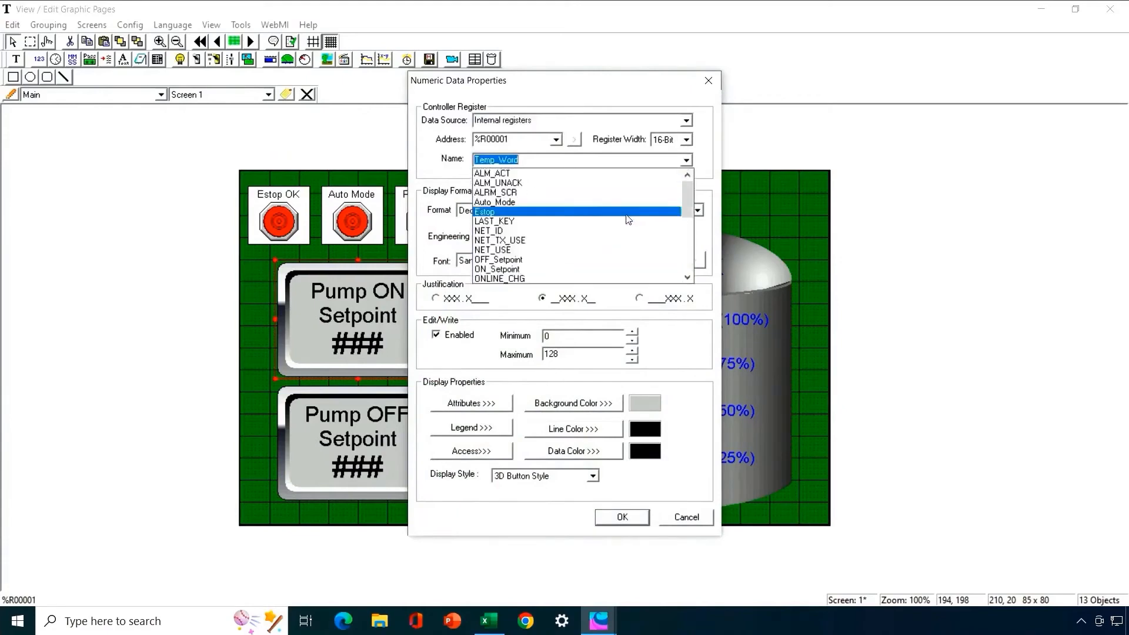
left_click(553, 268)
left_click(619, 517)
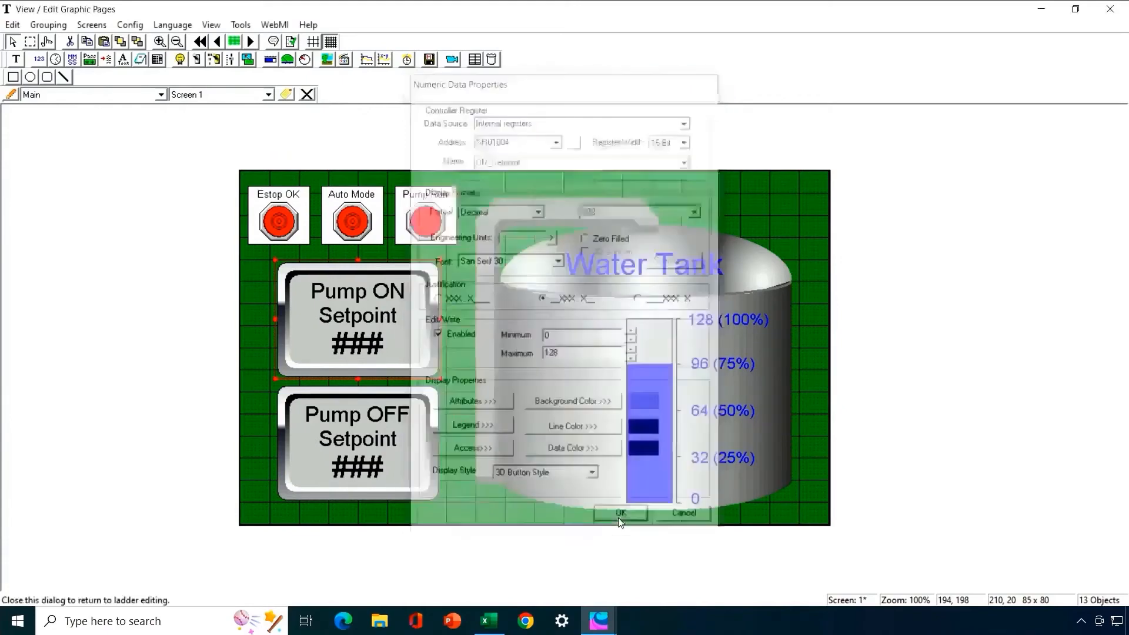
Assign the OFF_Setpoint register to the Pump OFF Setpoint numeric data object and accept its properties
double_click(395, 447)
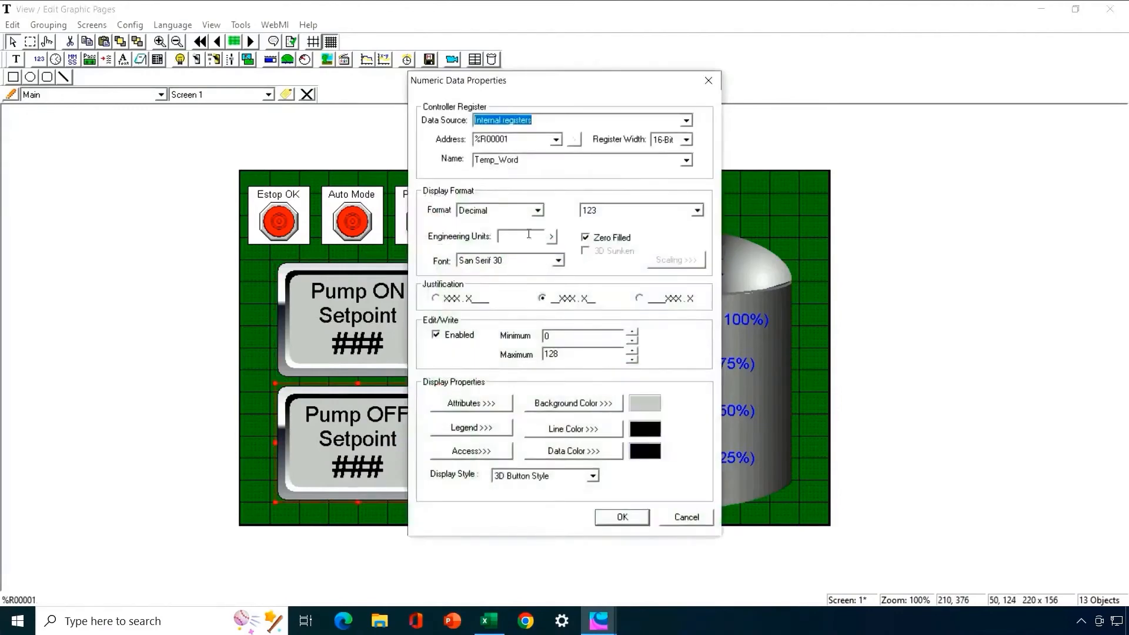
left_click(687, 160)
scroll(622, 213, "down", 3)
scroll(622, 214, "up", 3)
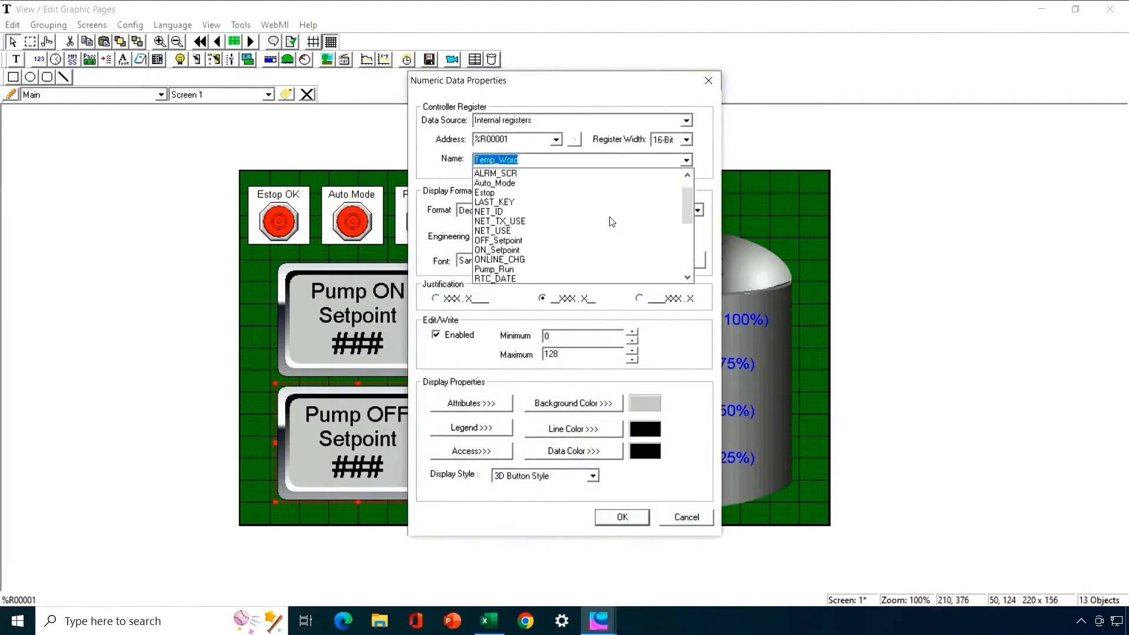
left_click(576, 240)
left_click(623, 518)
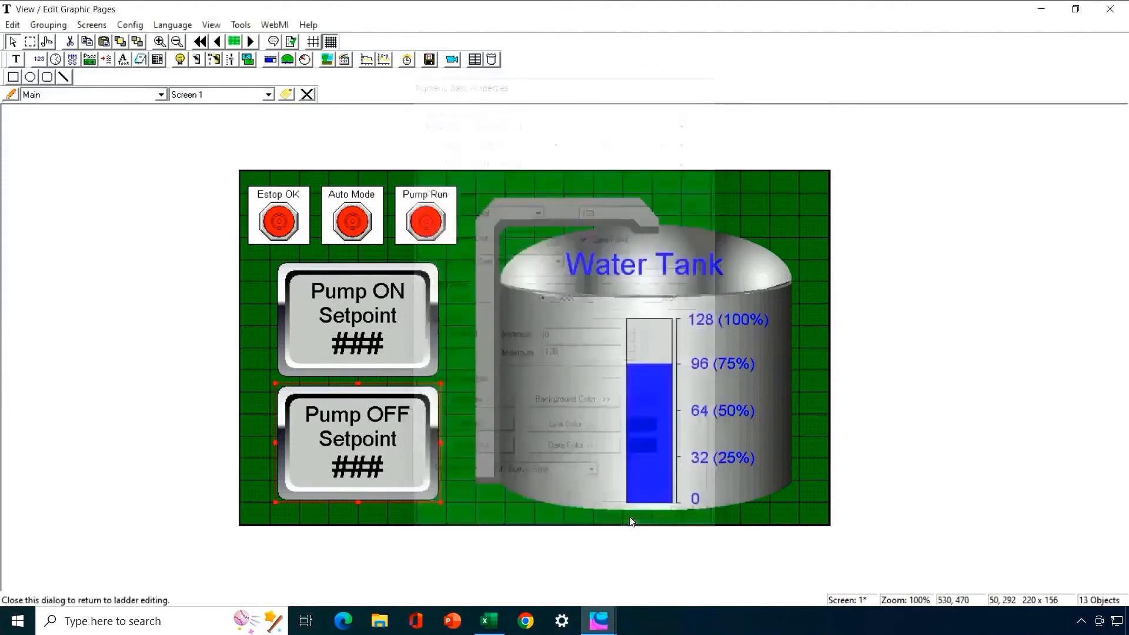
Link the water tank's bar meter to the Tank_Level_Feet register, accept its properties and deselect the meter
double_click(657, 415)
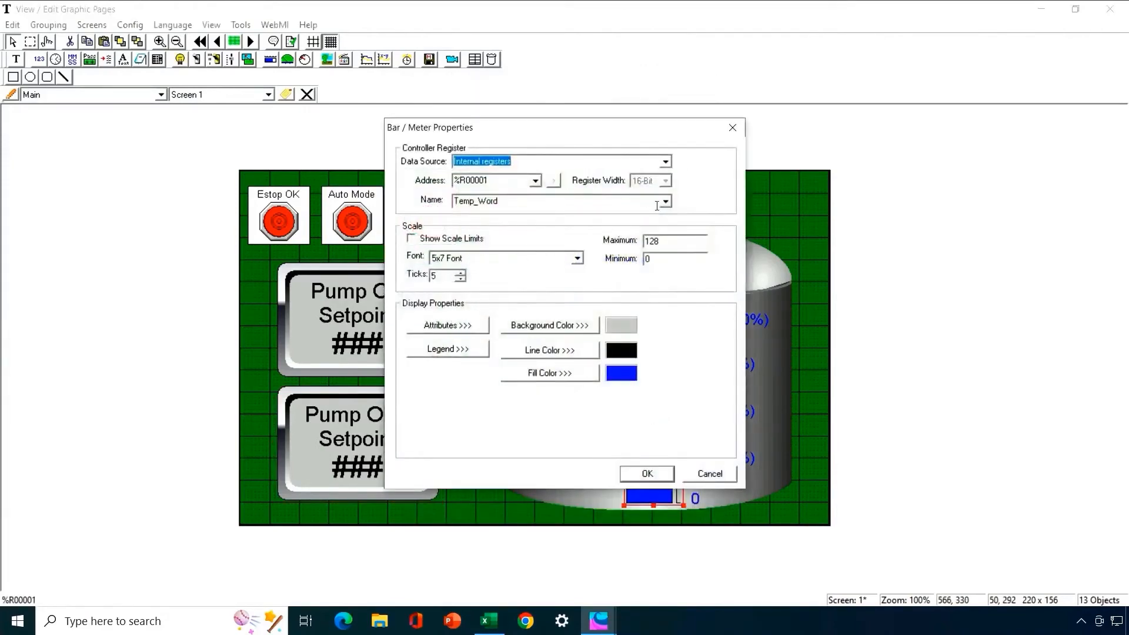
left_click(665, 202)
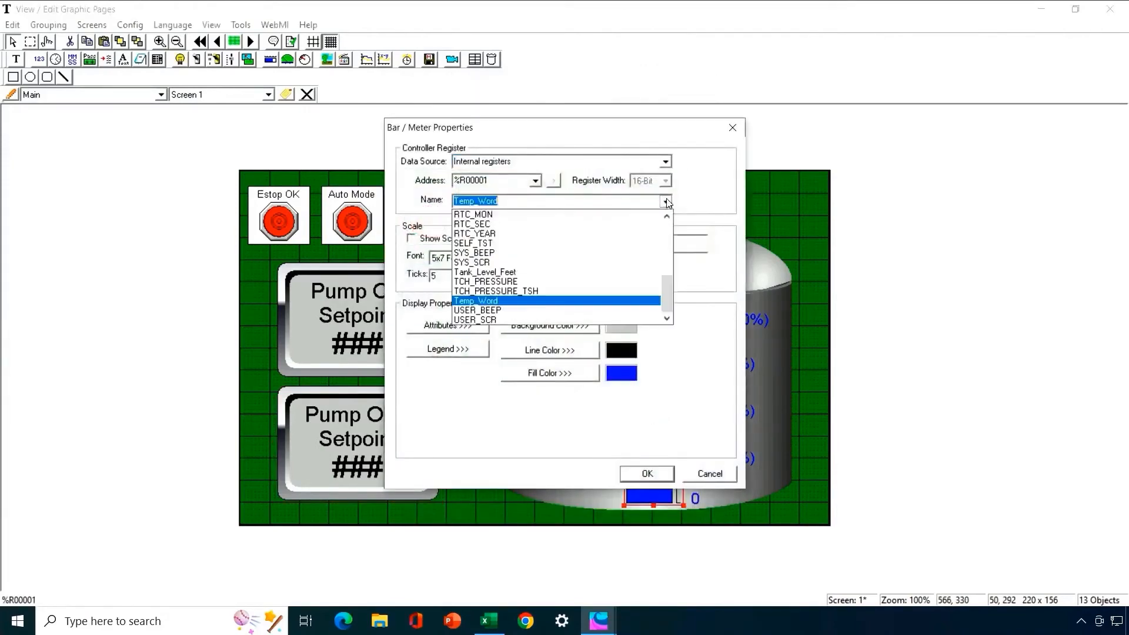
left_click(569, 272)
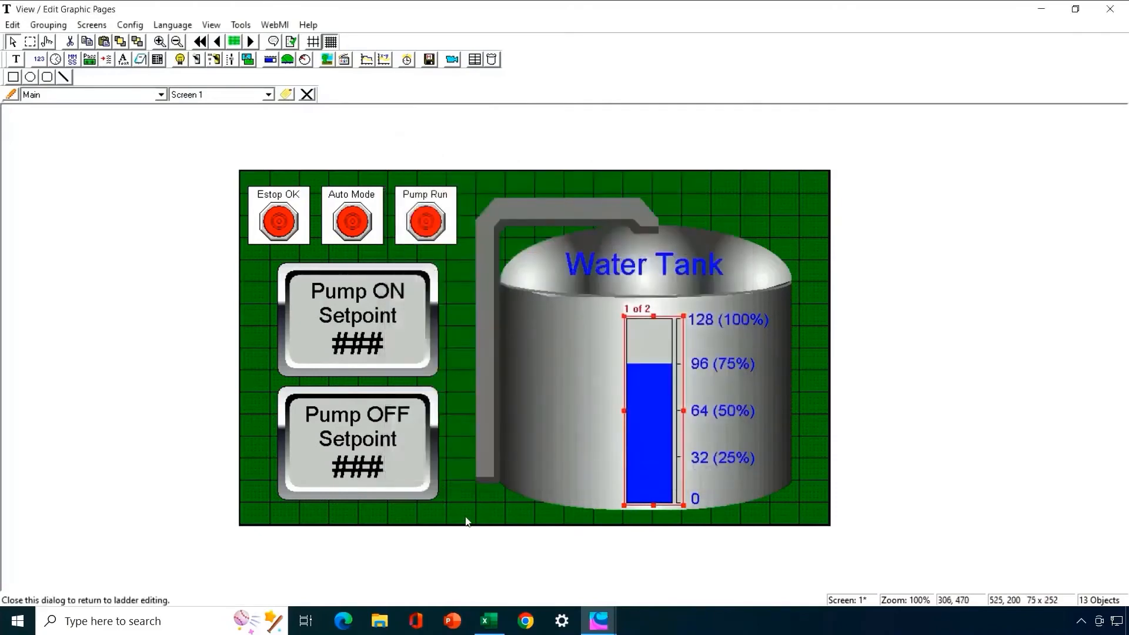
left_click(583, 445)
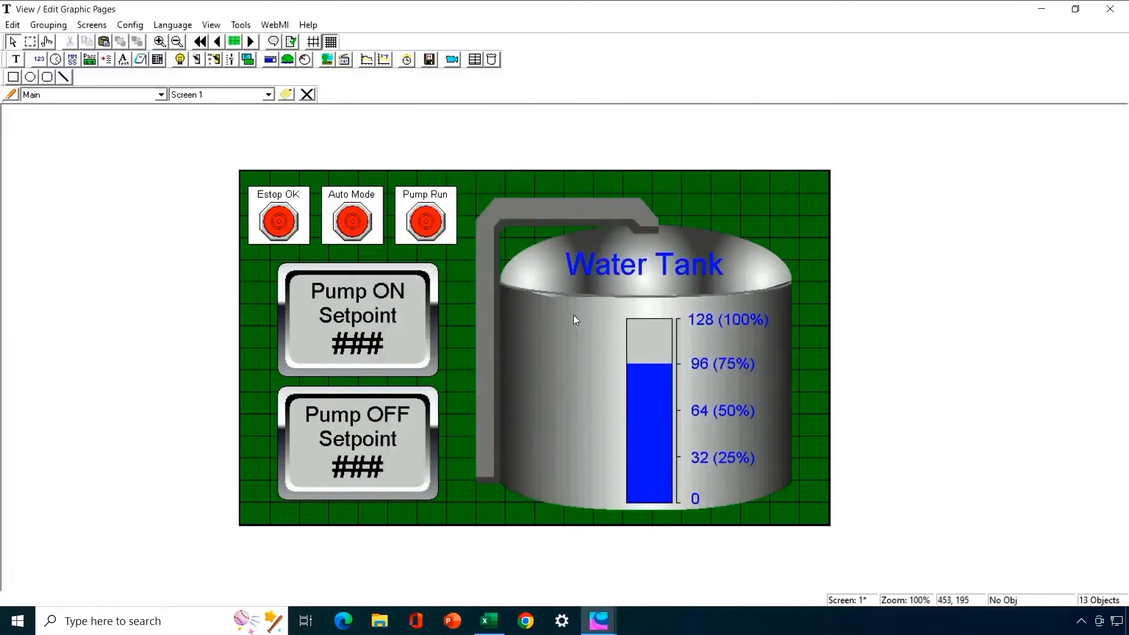